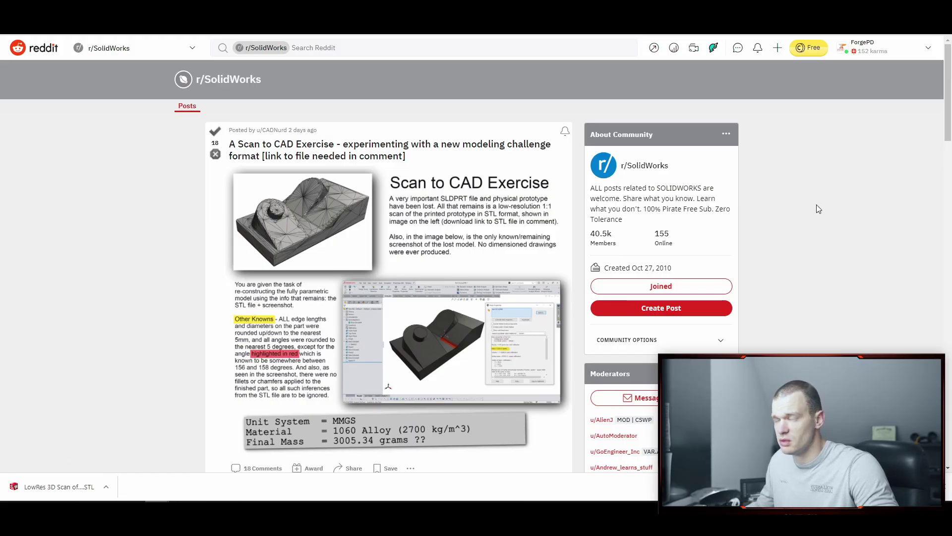
Step: Open the Google Drive link to the low-res STL scan from the post's comments and show the downloaded file in its folder
scroll(831, 220, "down", 1)
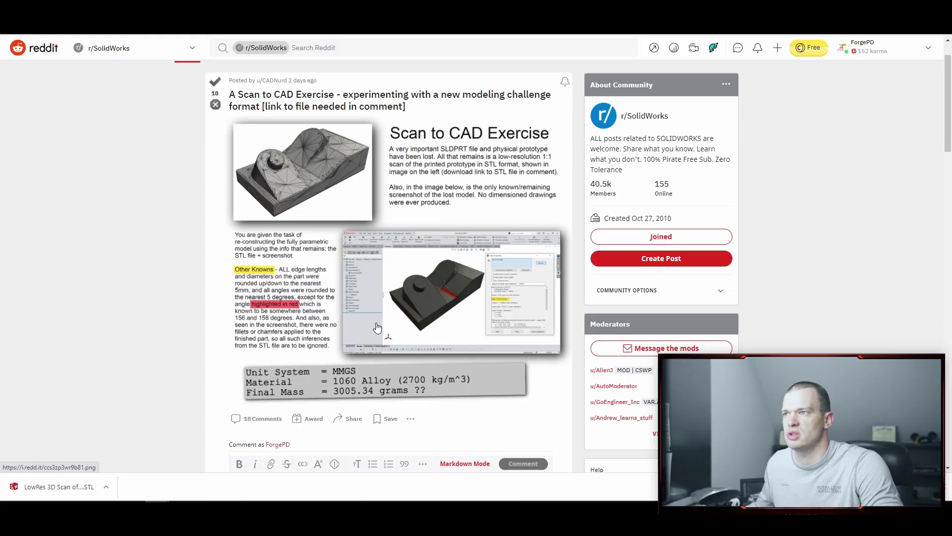
scroll(332, 218, "up", 1)
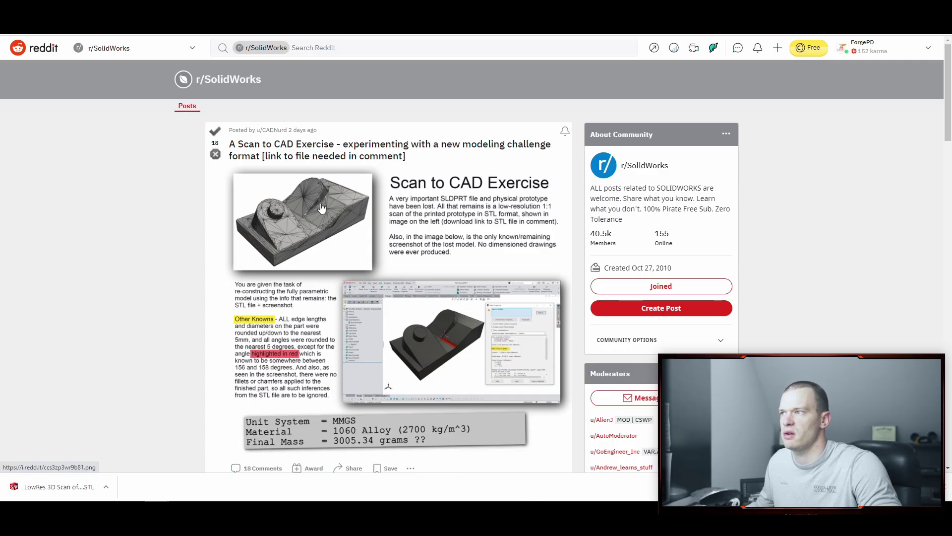
scroll(461, 342, "down", 1)
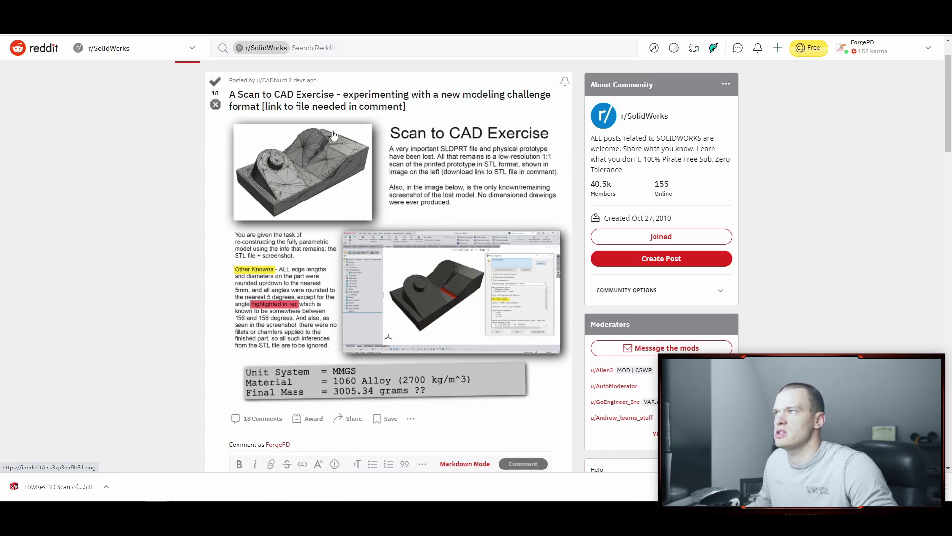
scroll(474, 252, "down", 20)
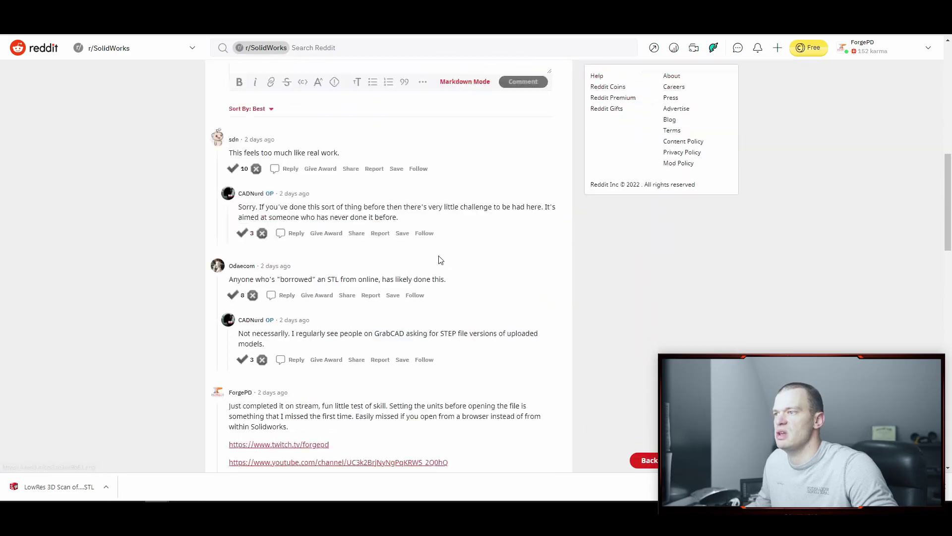
scroll(439, 268, "down", 6)
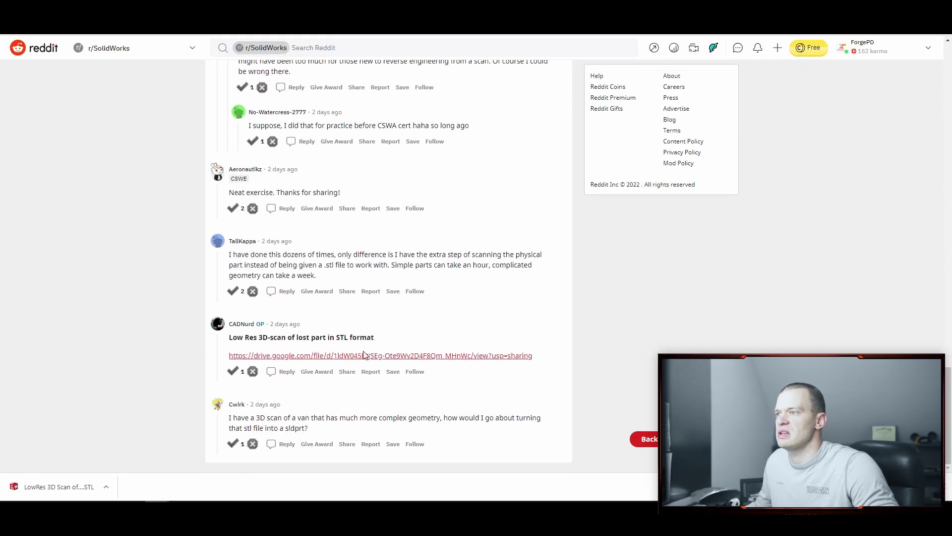
left_click(419, 356)
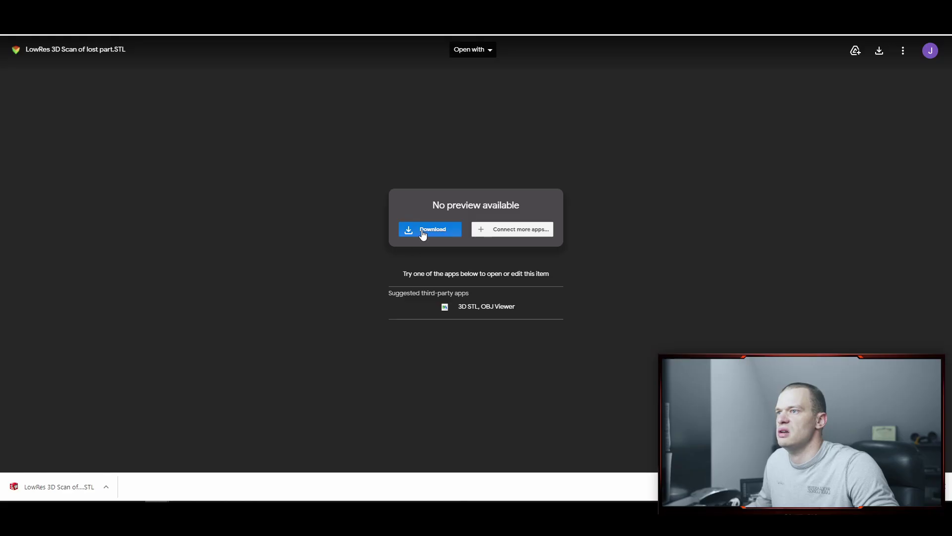
left_click(105, 487)
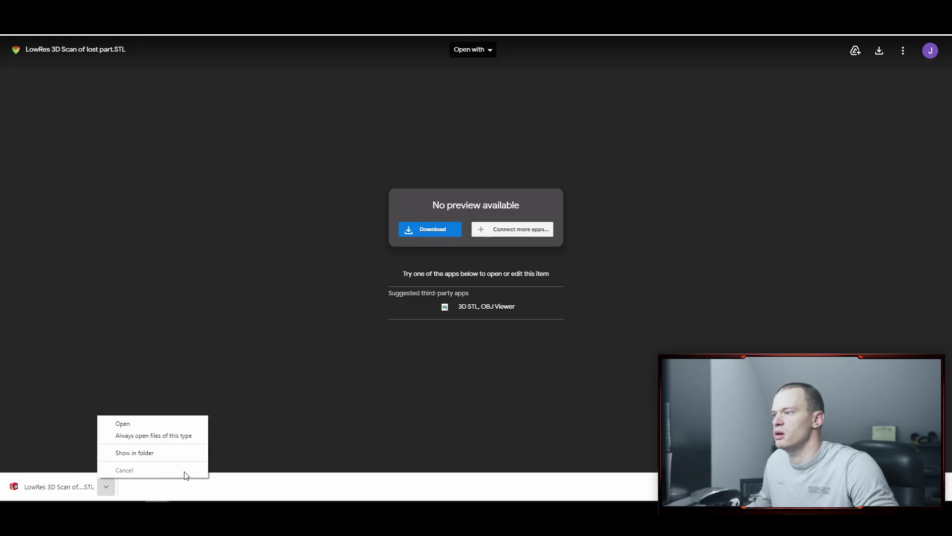
left_click(153, 453)
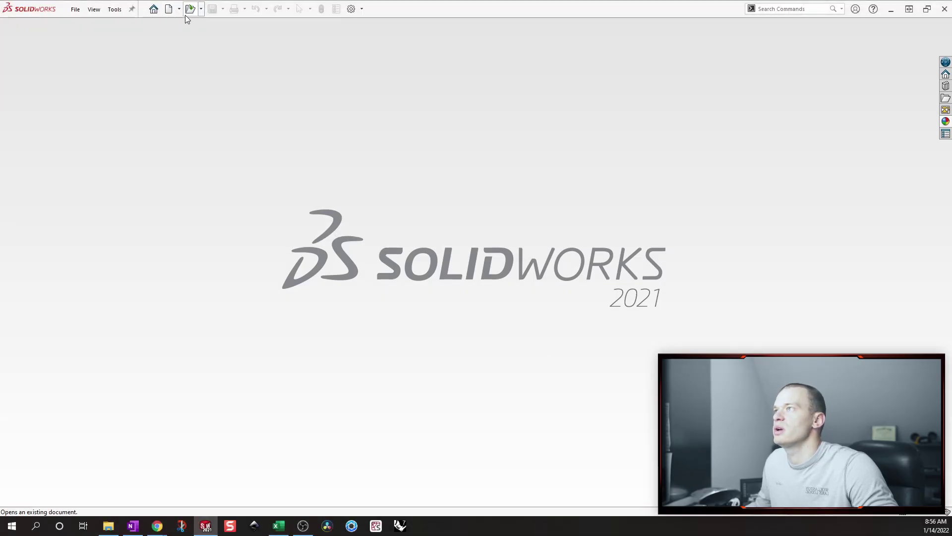
Step: In SOLIDWORKS, open "LowRes 3D Scan of lost part (2).STL" with import options set to Surface Body and Millimeters
left_click(190, 8)
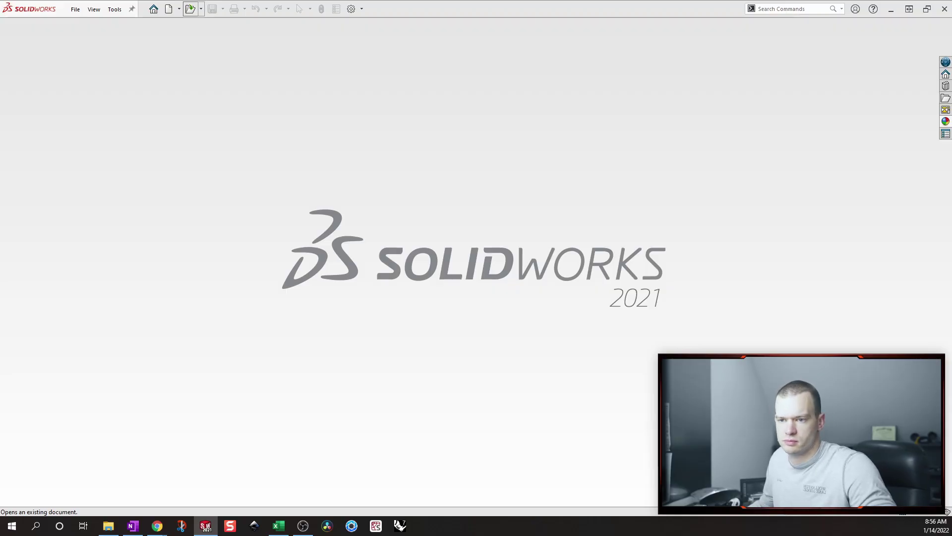
left_click_drag(606, 240, 436, 58)
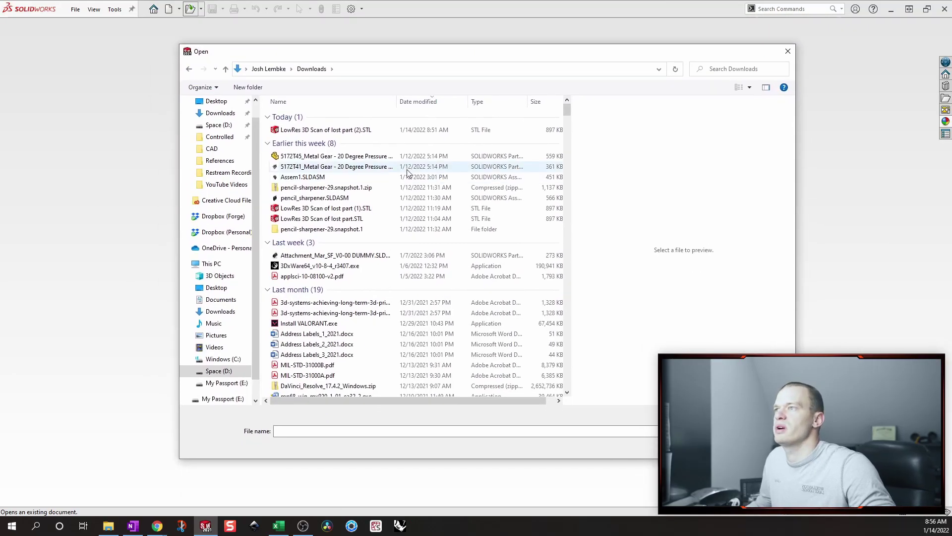
left_click(339, 130)
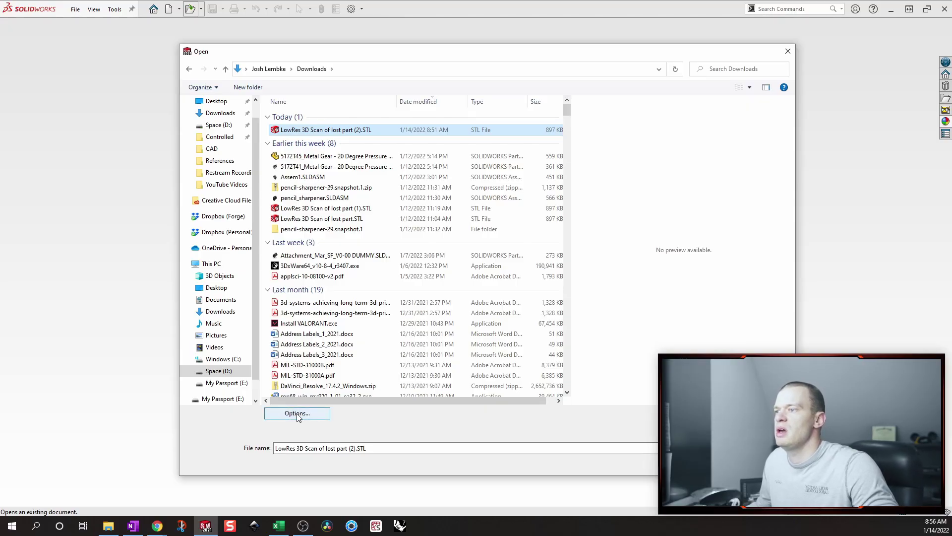
left_click(297, 414)
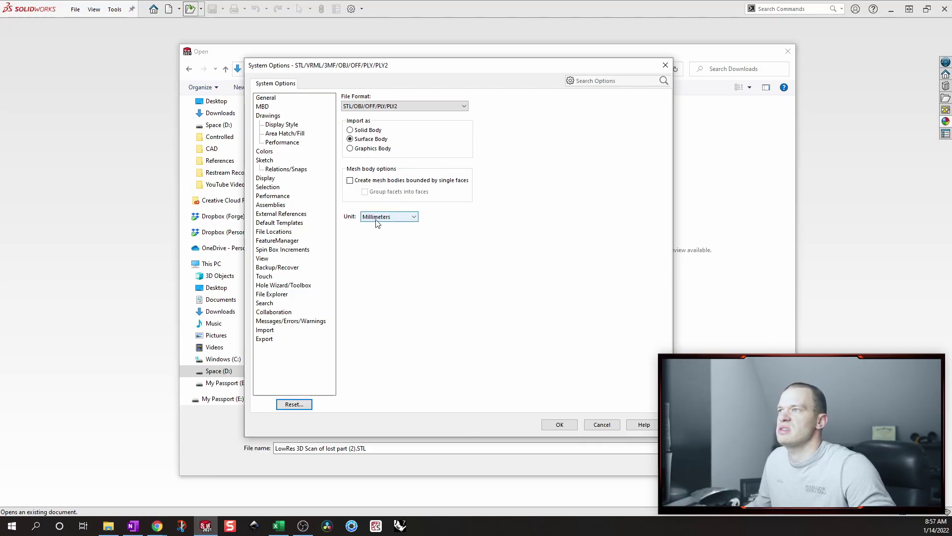
left_click(559, 424)
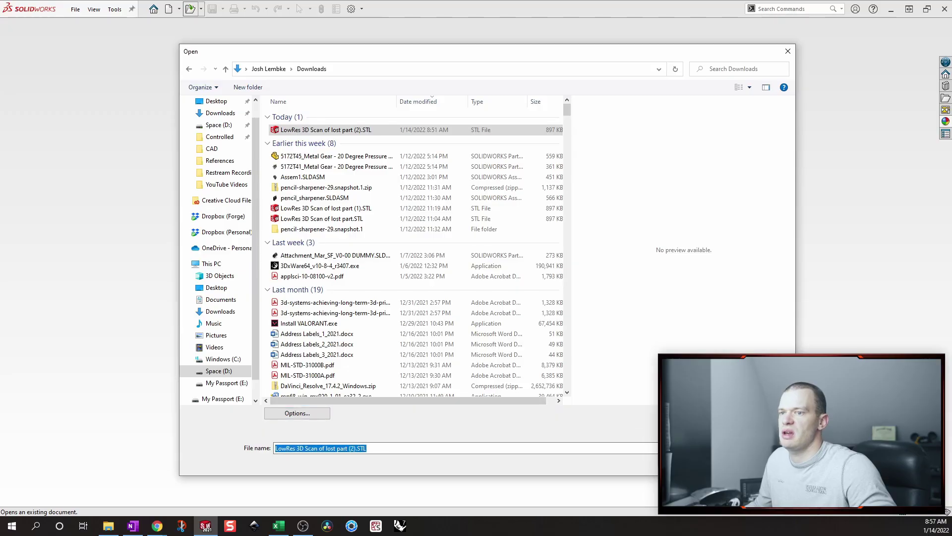
key("Return")
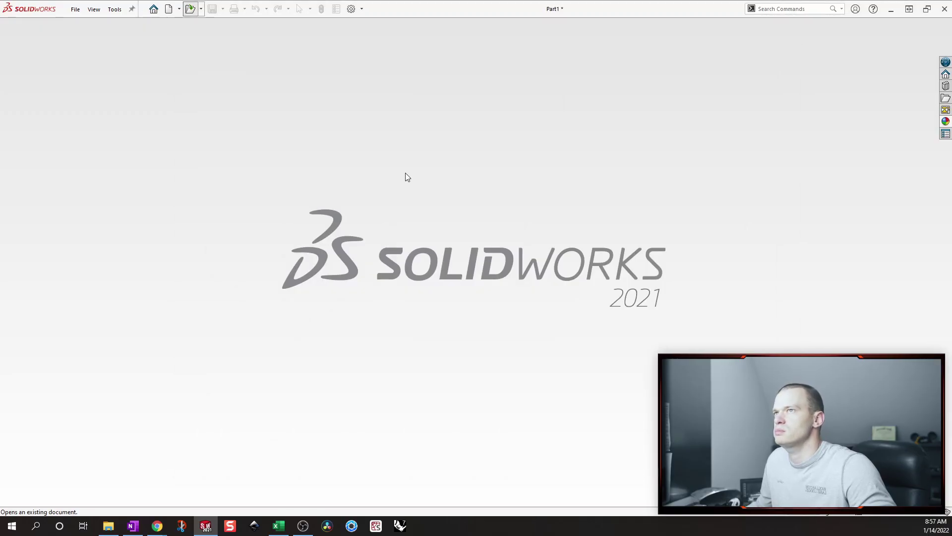
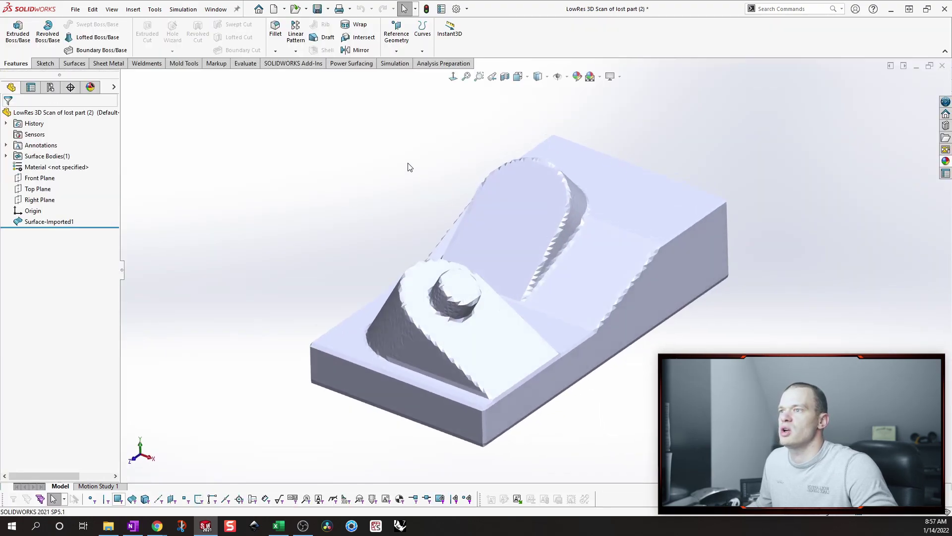
Step: Examine the imported scan from several angles, including its base, ramp, angled rounded bodies and cylindrical boss
key("Up")
key("Up")
key("Up")
key("Up")
middle_click_drag(472, 151, 491, 251)
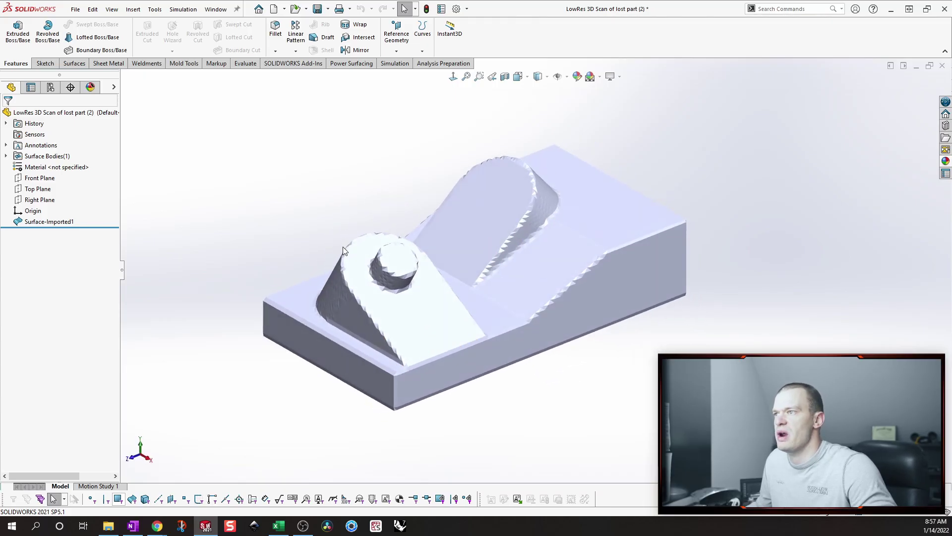
middle_click_drag(498, 343, 581, 302)
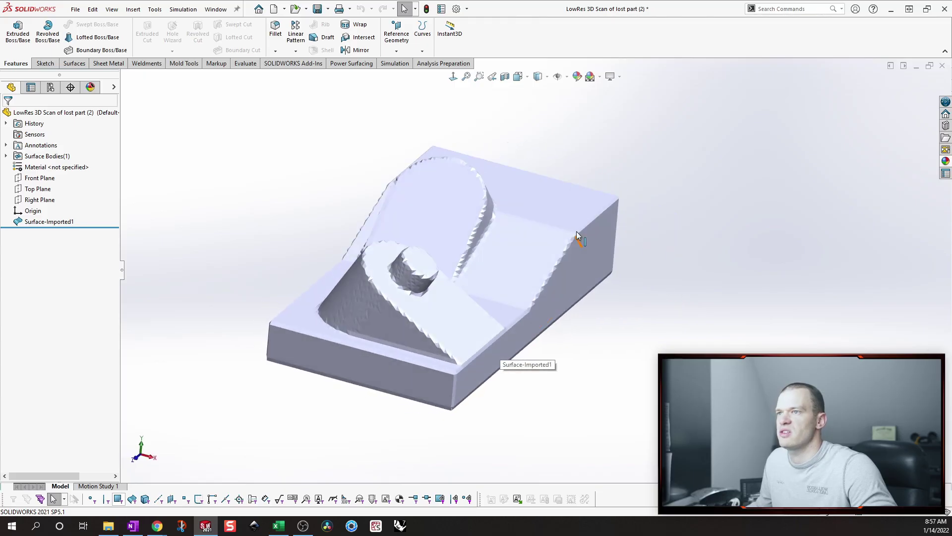
middle_click_drag(521, 322, 491, 160)
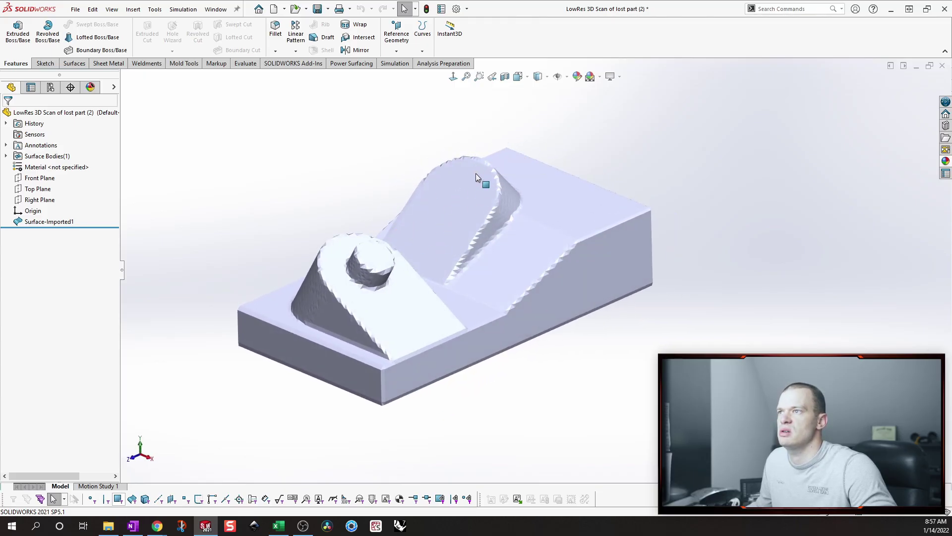
middle_click_drag(535, 302, 531, 302)
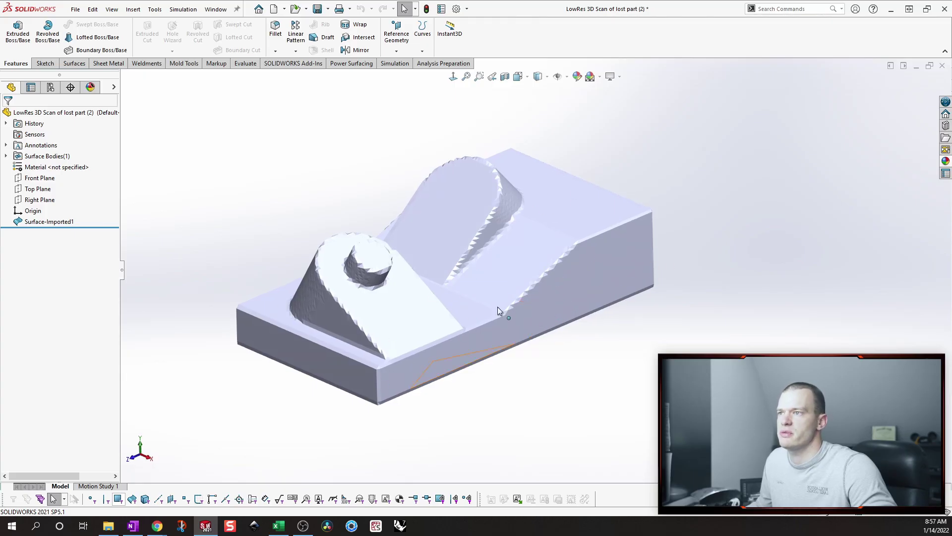
middle_click_drag(662, 139, 532, 182)
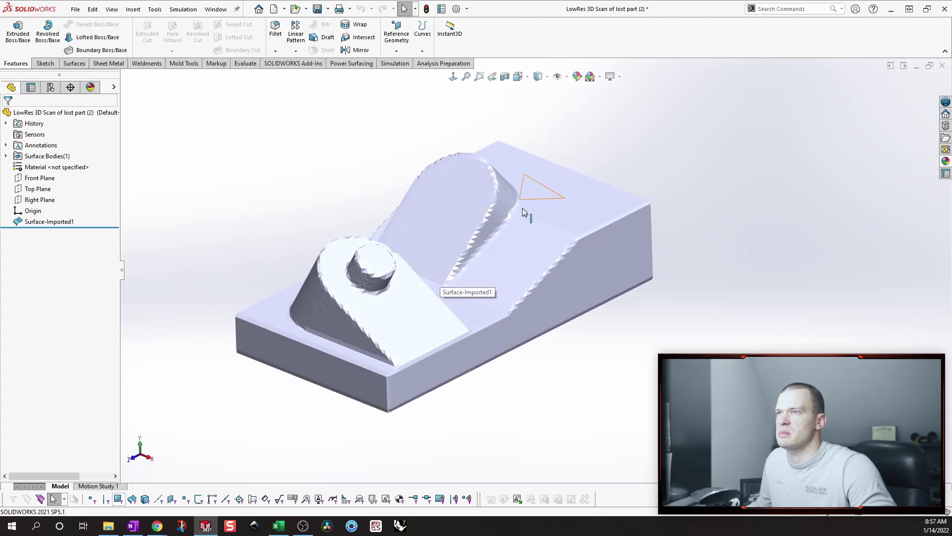
middle_click_drag(323, 364, 623, 170)
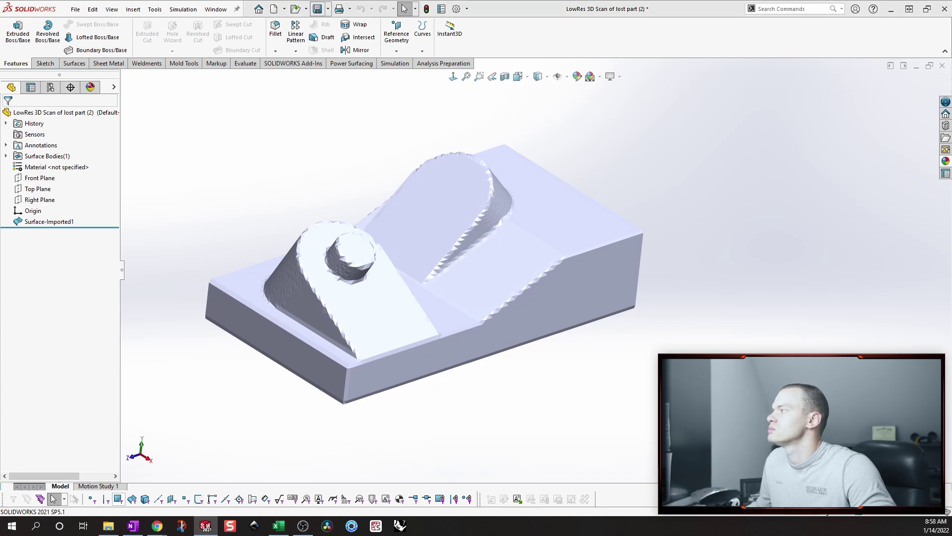
Step: Start a new sketch on the Right Plane and view the plane straight on
middle_click_drag(352, 156, 310, 148)
left_click(41, 201)
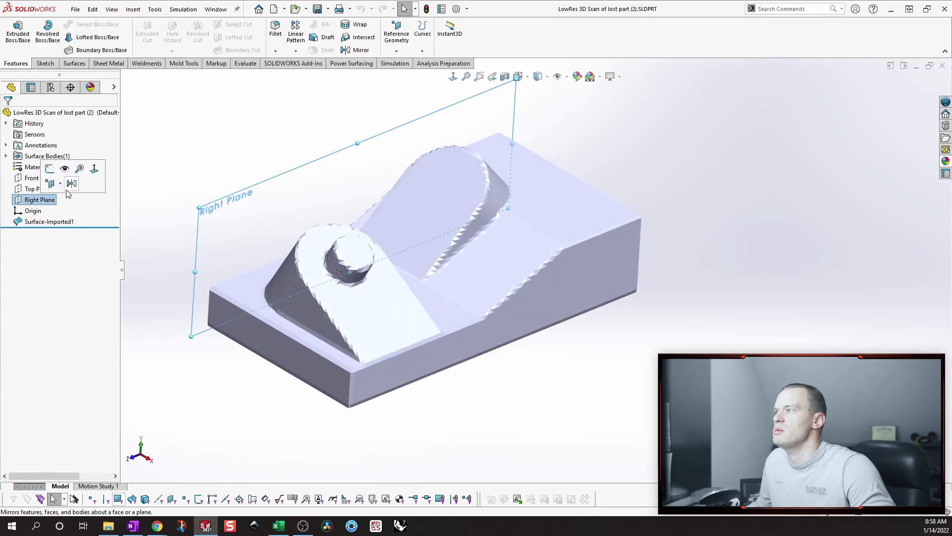
left_click(51, 167)
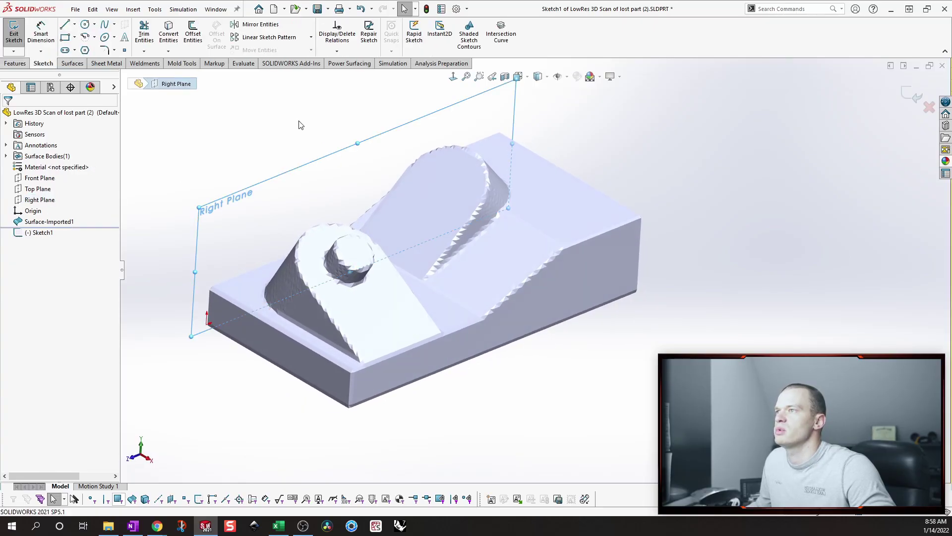
left_click(453, 76)
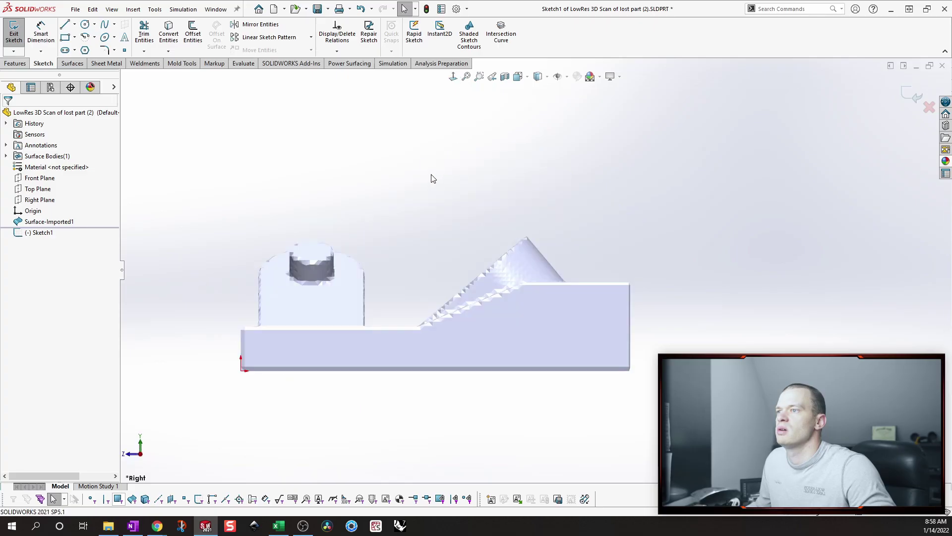
Step: Sketch a closed six-line profile loosely around the scan's side view, with a sloped step between horizontal upper lines about 109 mm and 105 mm long
key("s")
key("s")
left_click(461, 199)
left_click(227, 318)
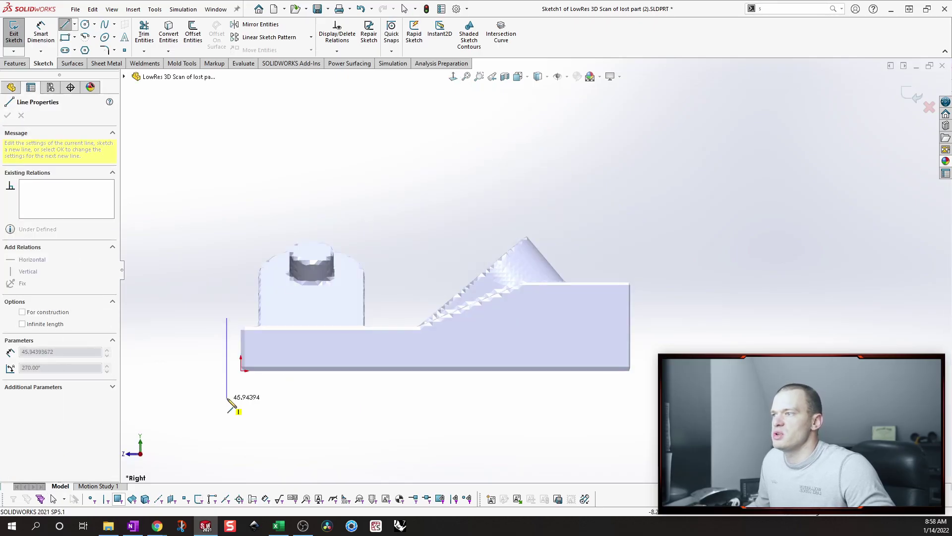
left_click(227, 392)
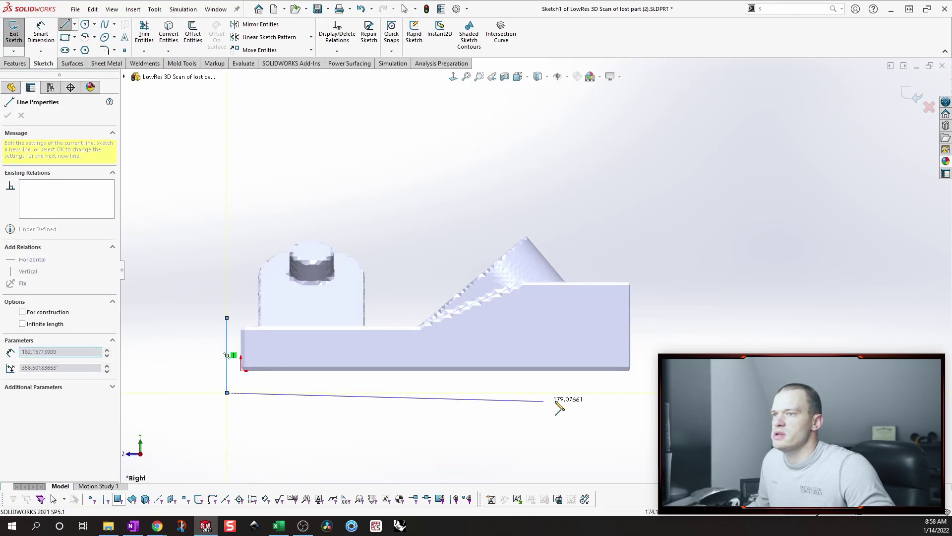
left_click(649, 392)
left_click(649, 272)
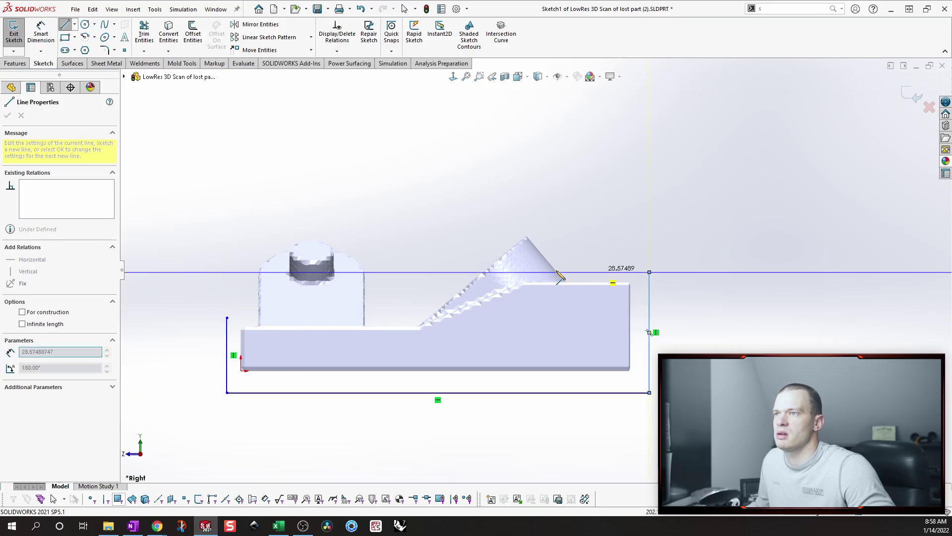
left_click(464, 272)
left_click(415, 309)
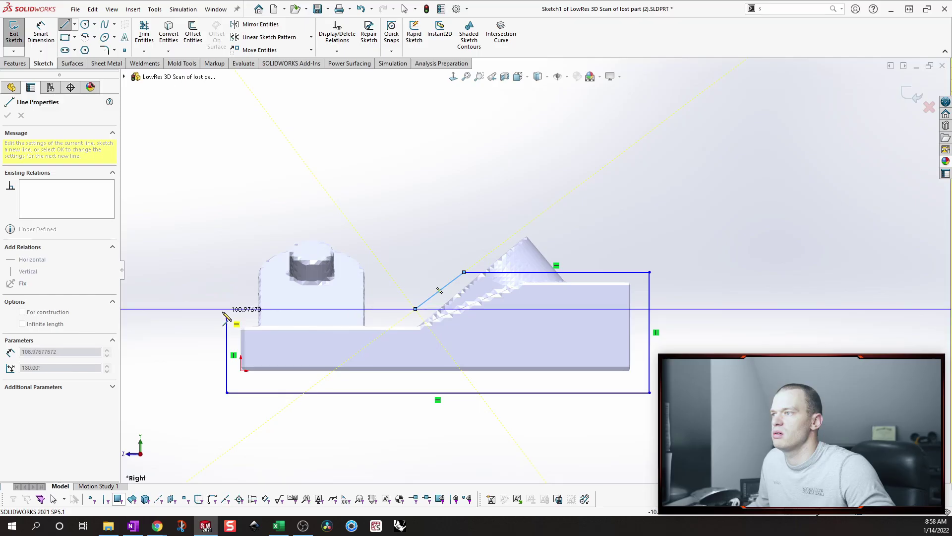
left_click(224, 312)
key("Escape")
left_click(223, 311)
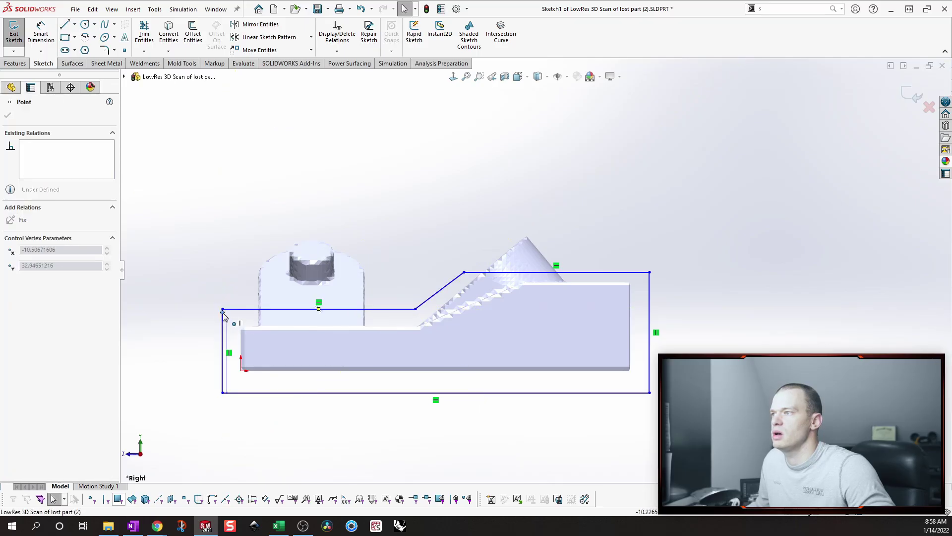
left_click_drag(222, 310, 222, 309)
Step: Make the profile's lower upper-side horizontal line coincident with a mesh vertex on the scan's low flat face
middle_click_drag(411, 251, 408, 264)
left_click(388, 281)
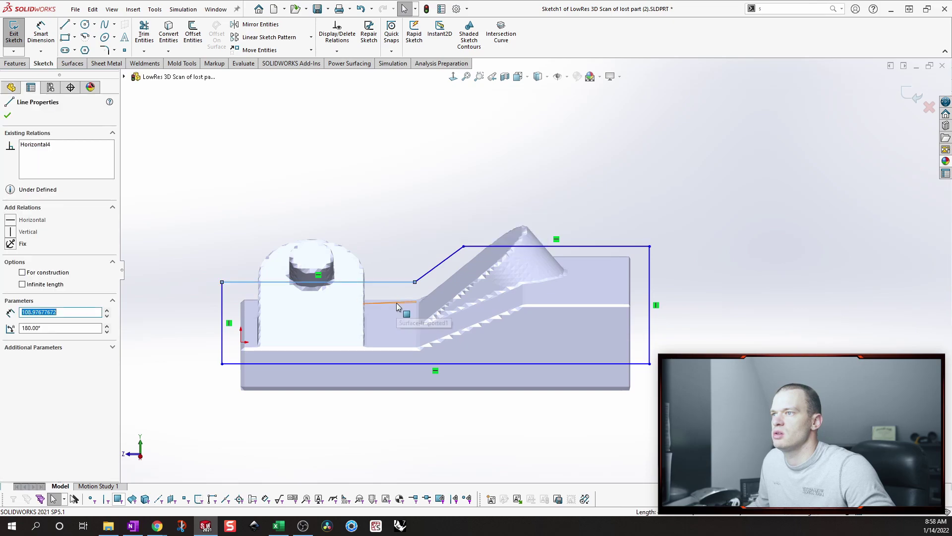
left_click(393, 328, "ctrl")
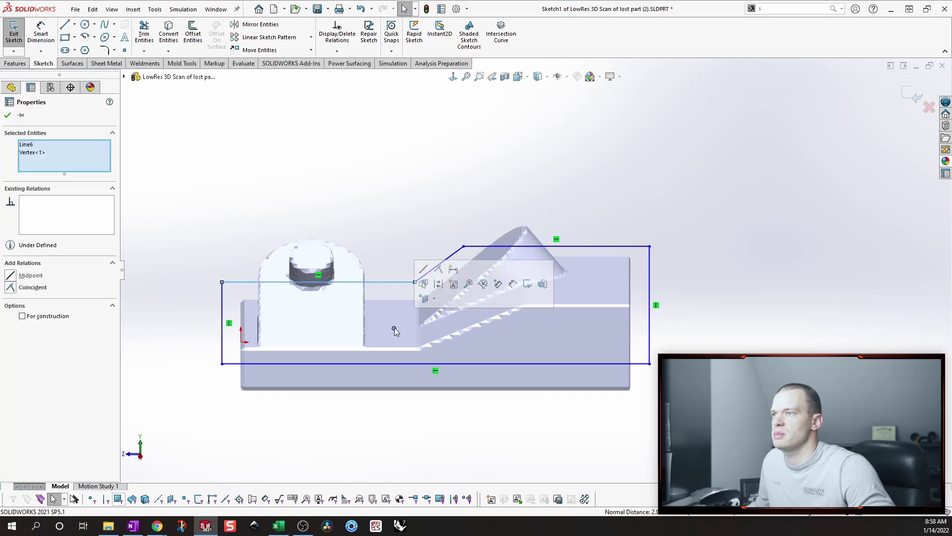
left_click(445, 272)
left_click(426, 160)
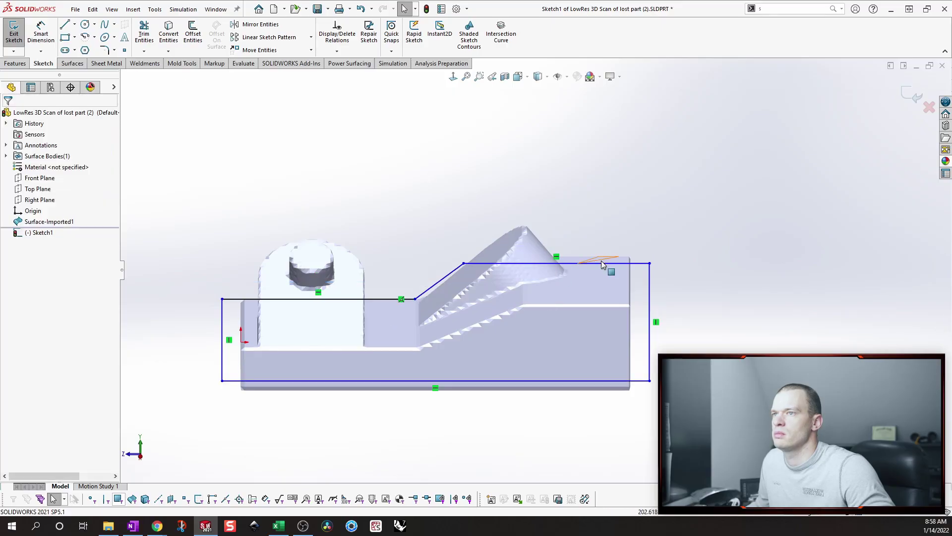
Step: Make the profile's highest horizontal line coincident with a mesh vertex on the scan's raised flat face
left_click(606, 263)
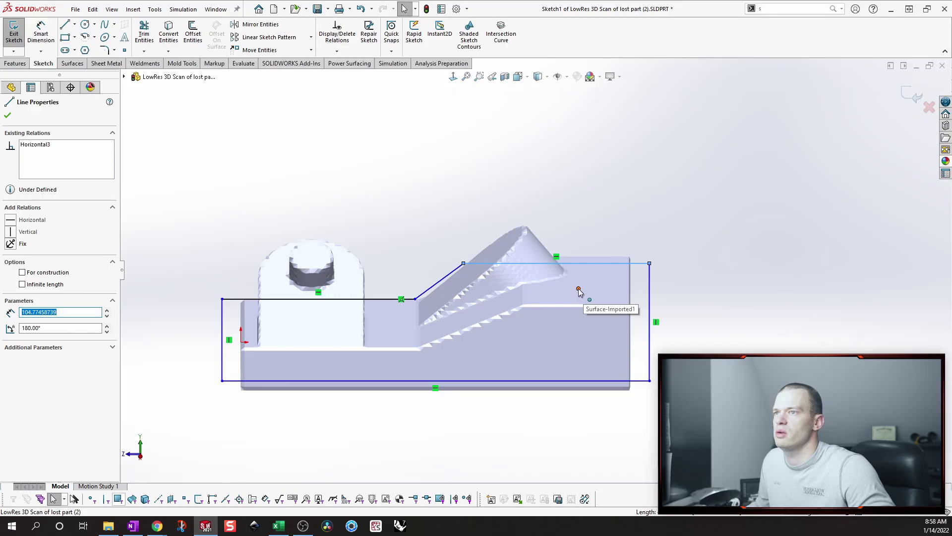
left_click(579, 289, "ctrl")
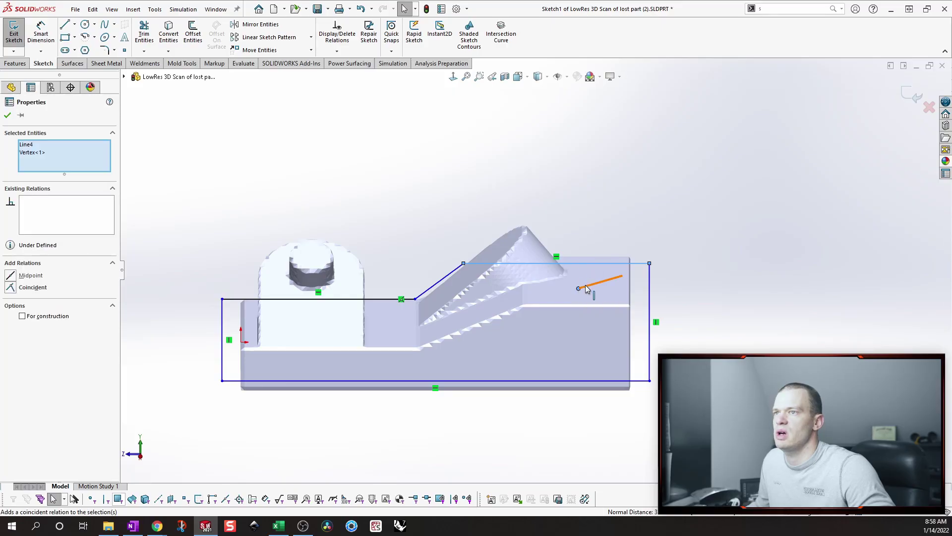
left_click(10, 288)
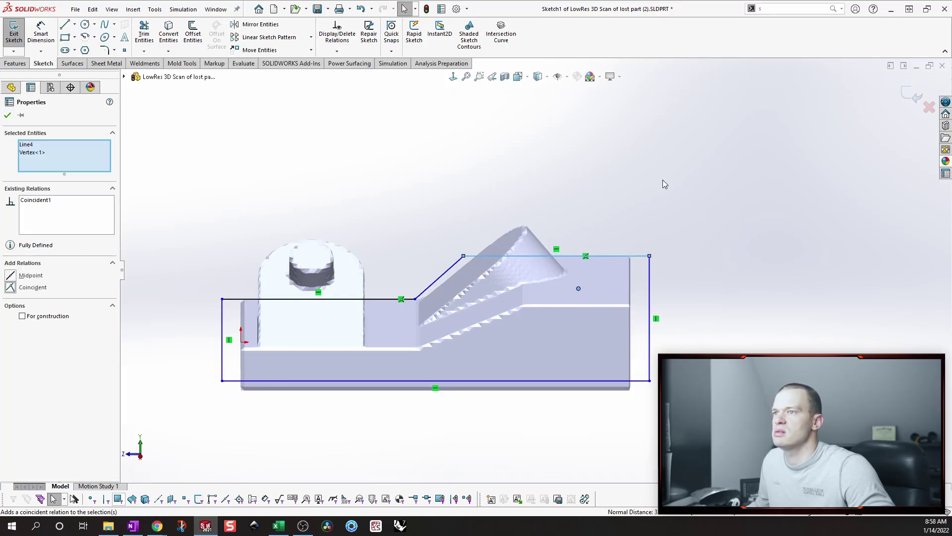
Step: Make the profile's vertical line at the raised end coincident with a mesh vertex on the scan's end face
left_click(678, 260)
left_click(649, 290)
key("Left")
key("Left")
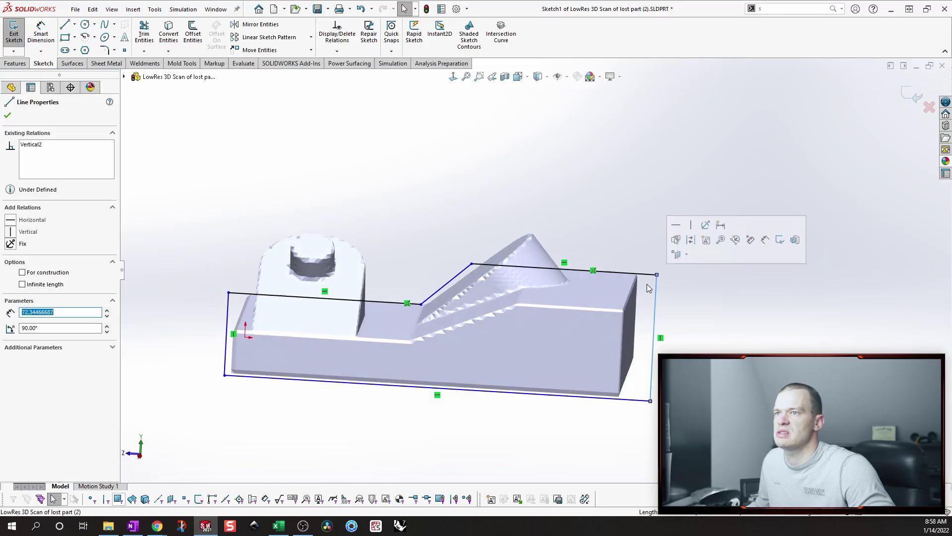
left_click(631, 343, "ctrl")
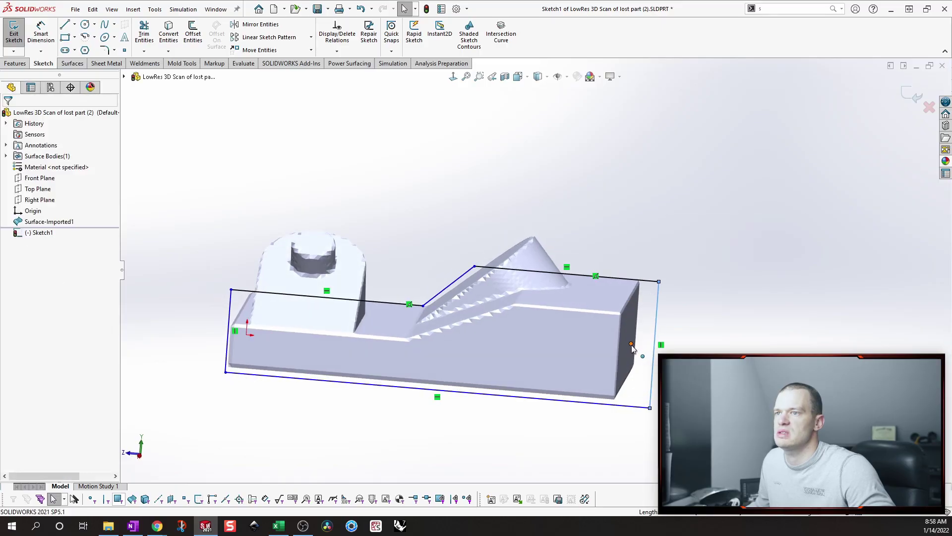
left_click(677, 287)
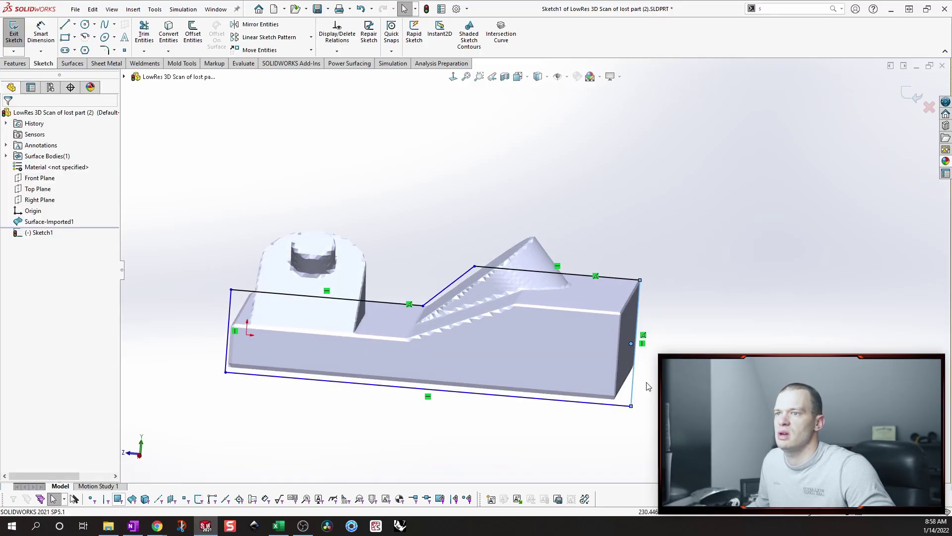
Step: Make the profile's bottom horizontal line coincident with a mesh vertex on the scan's underside
left_click(600, 404)
key("Right")
key("Down")
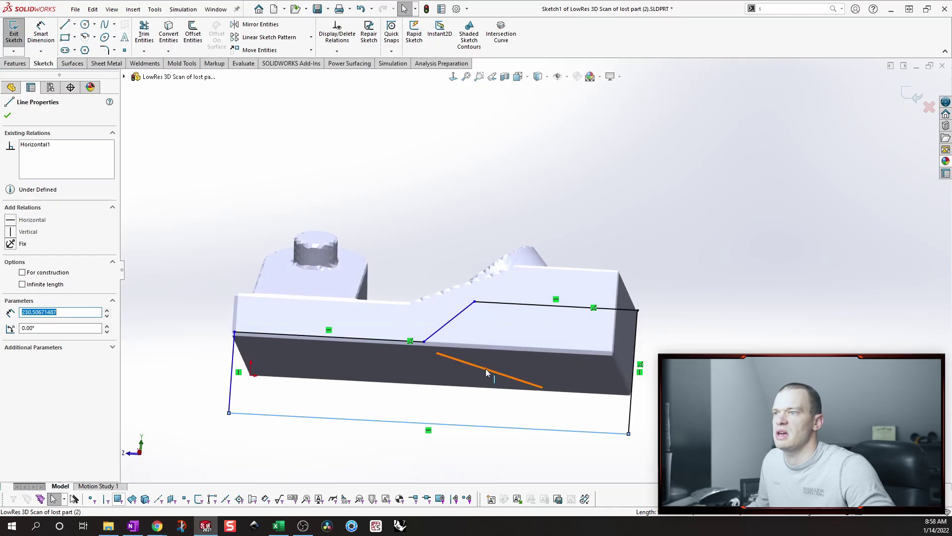
left_click(437, 354, "ctrl")
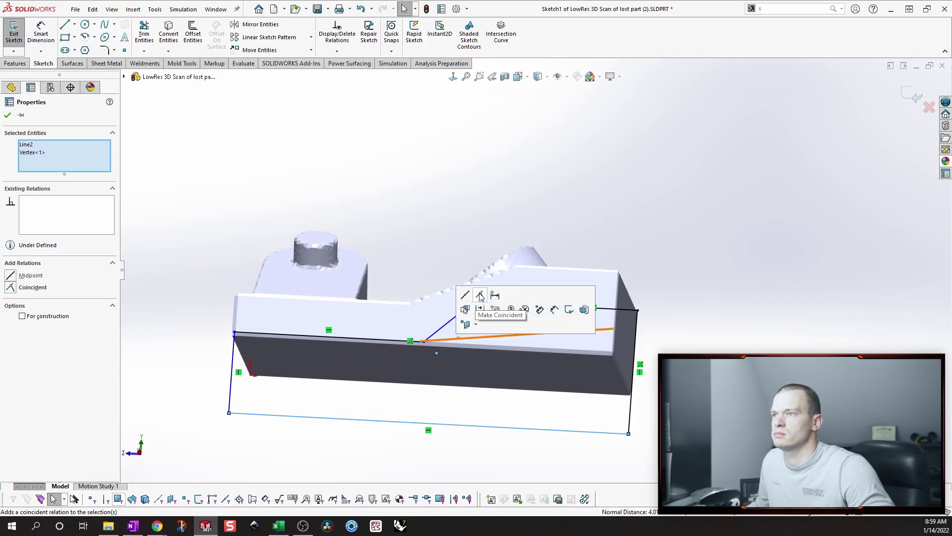
left_click(480, 296)
Step: Make the short vertical line at the profile's low end coincident with a mesh vertex on the scan's end face
left_click(236, 365)
key("Right")
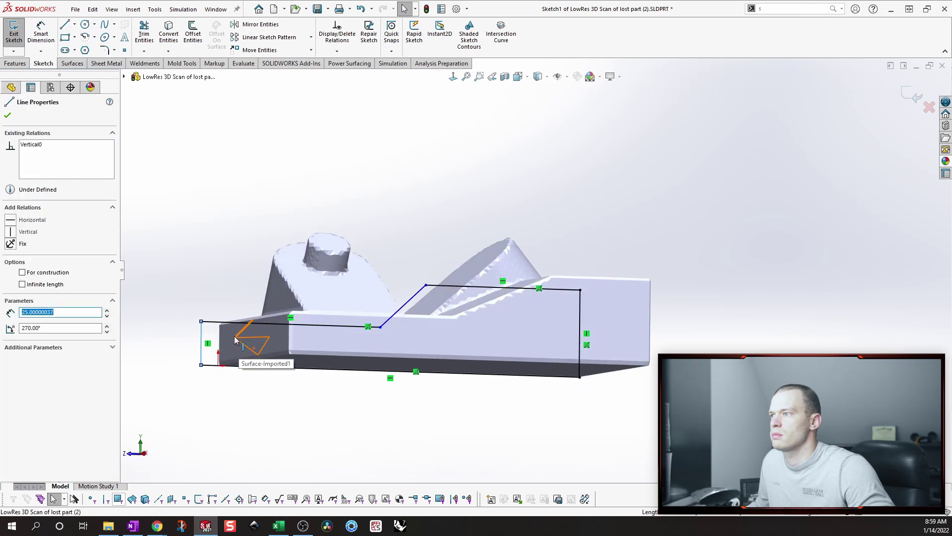
left_click(234, 337, "ctrl")
left_click(278, 286)
left_click(304, 162)
Step: Make the profile's sloped line coincident with a mesh vertex on the scan's sloped face
middle_click_drag(434, 284, 414, 296)
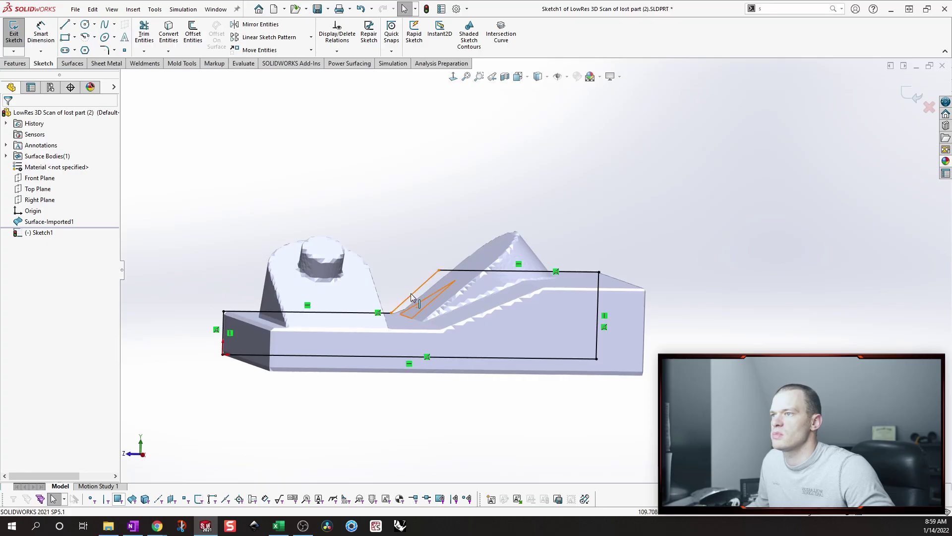
left_click(410, 293)
key("Down")
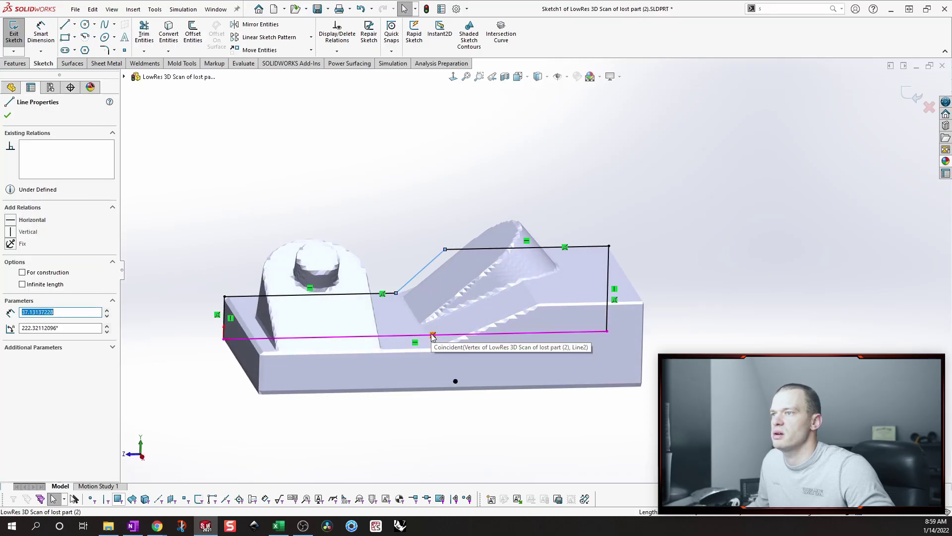
left_click(492, 309, "ctrl")
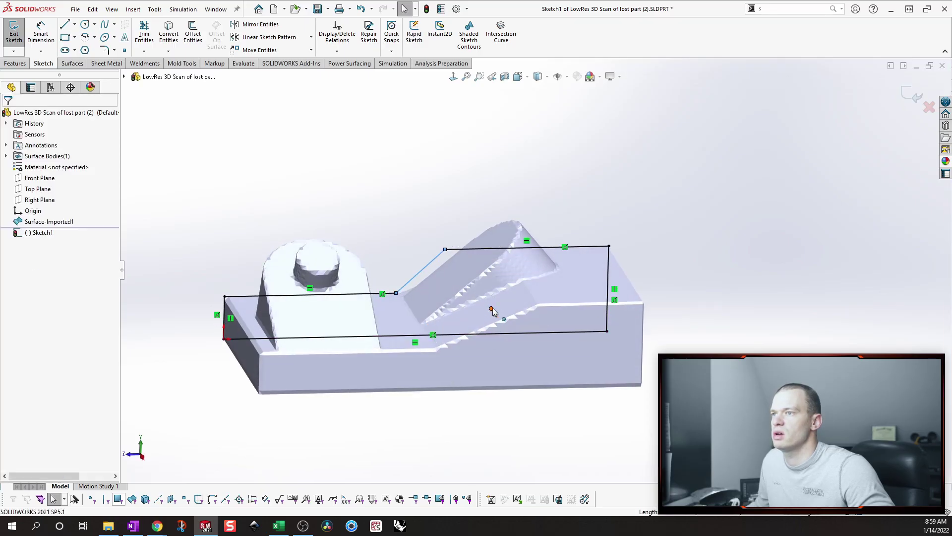
left_click(539, 249)
scroll(496, 288, "down", 3)
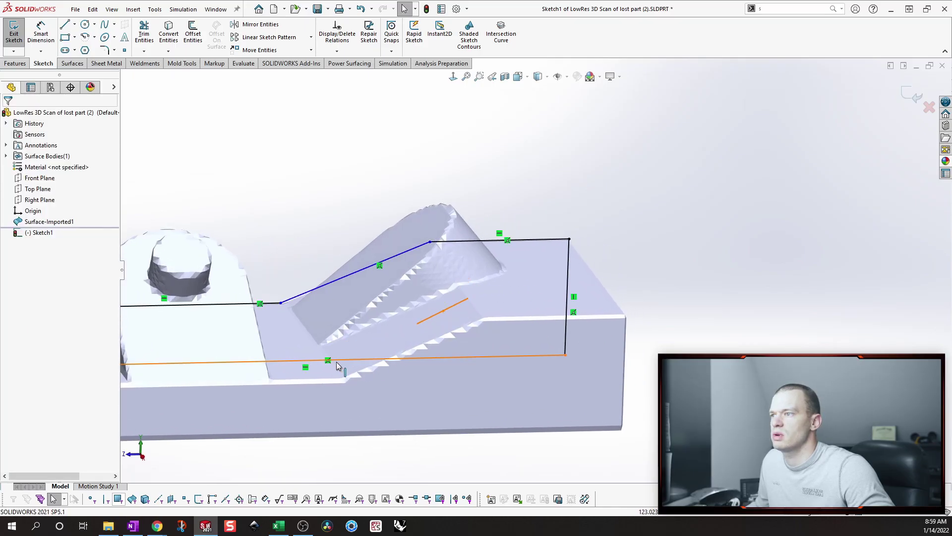
Step: Make the sloped line coincident with a second mesh vertex near the lower end of the scan's sloped face
middle_click_drag(341, 369, 338, 349)
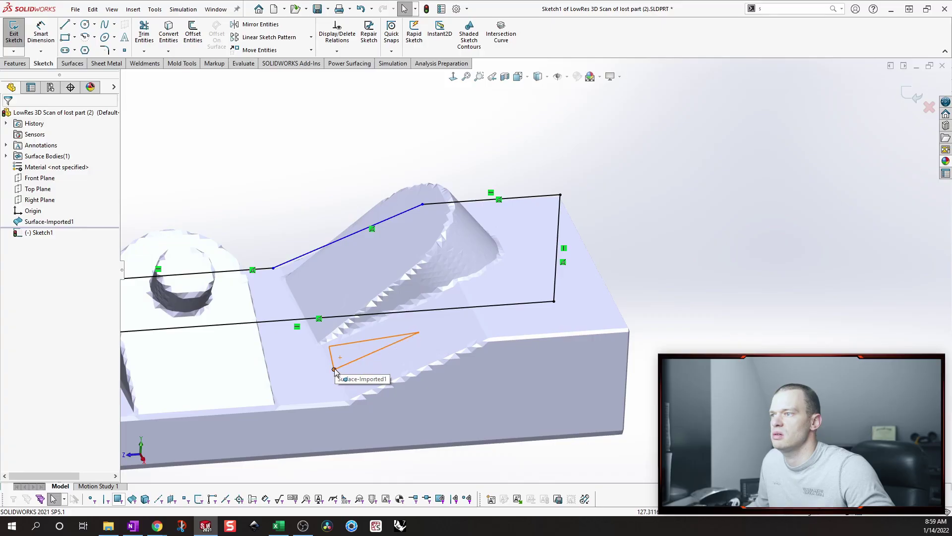
left_click(298, 258, "ctrl")
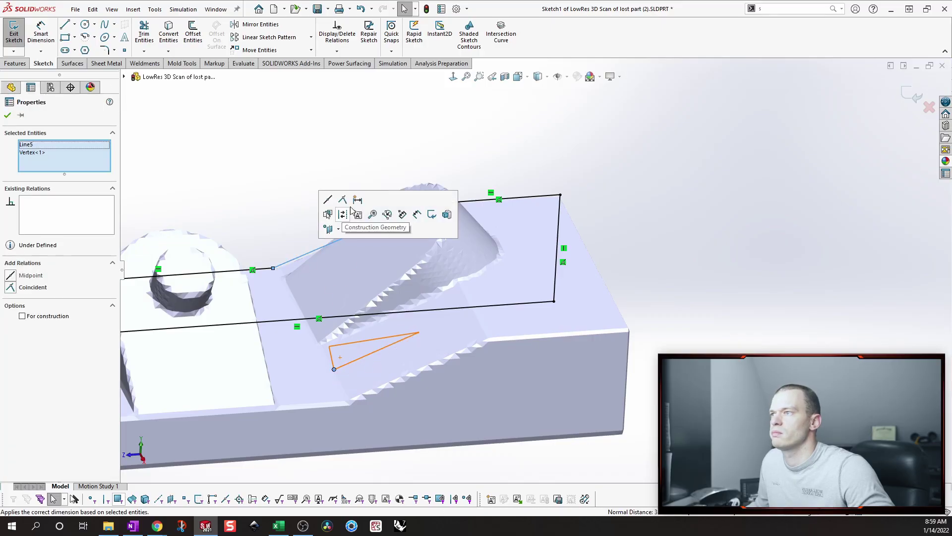
left_click(340, 131)
mouse_move(452, 241)
middle_mouse_down()
mouse_move(633, 248)
mouse_move(527, 386)
mouse_move(280, 429)
mouse_move(221, 383)
mouse_move(228, 378)
middle_mouse_up()
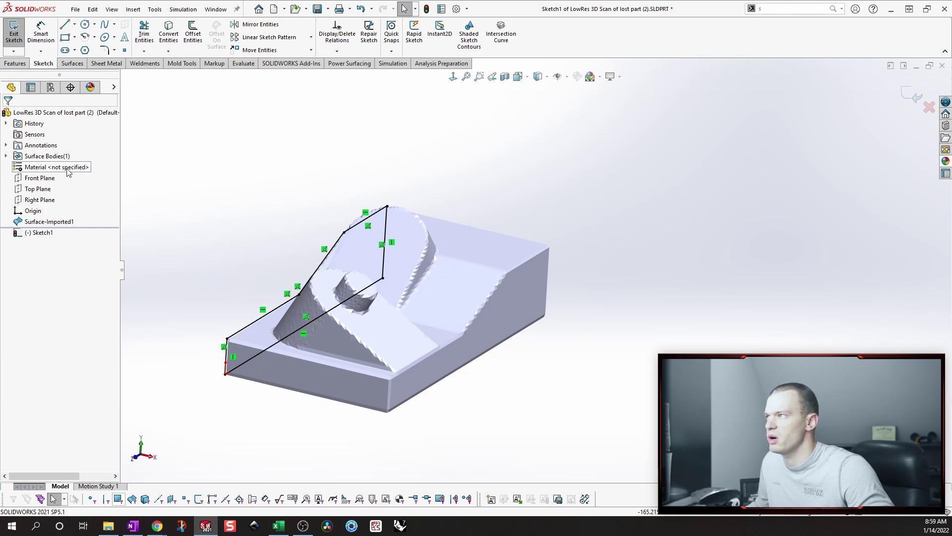
Step: Close the sketch and extrude the profile Up To Vertex, using a mesh vertex on the scan's far side face
left_click(913, 95)
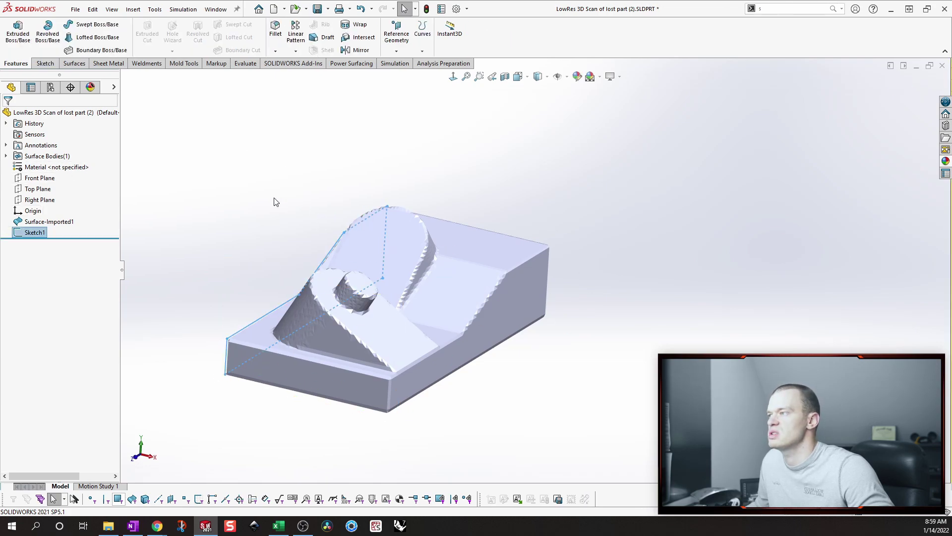
left_click(43, 231)
left_click(18, 31)
left_click(70, 177)
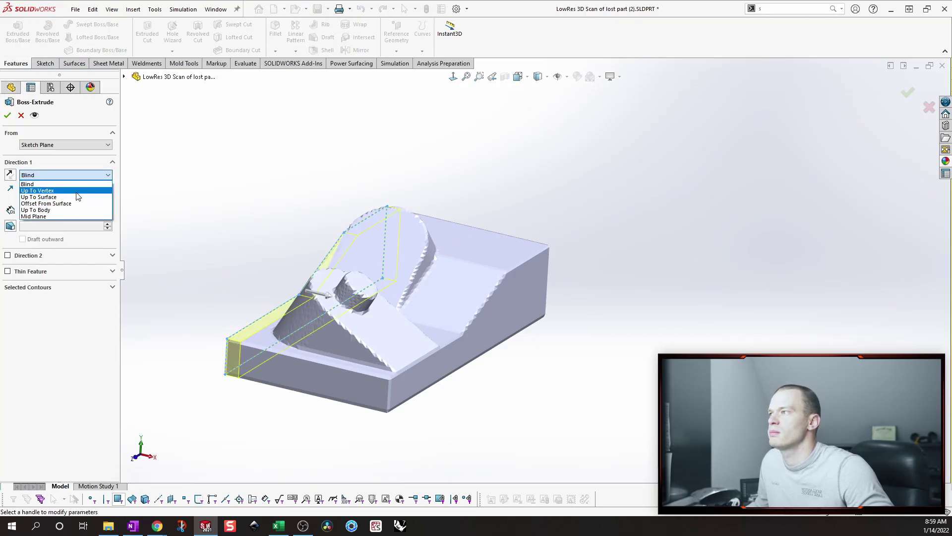
left_click(38, 191)
middle_click_drag(504, 266, 486, 343)
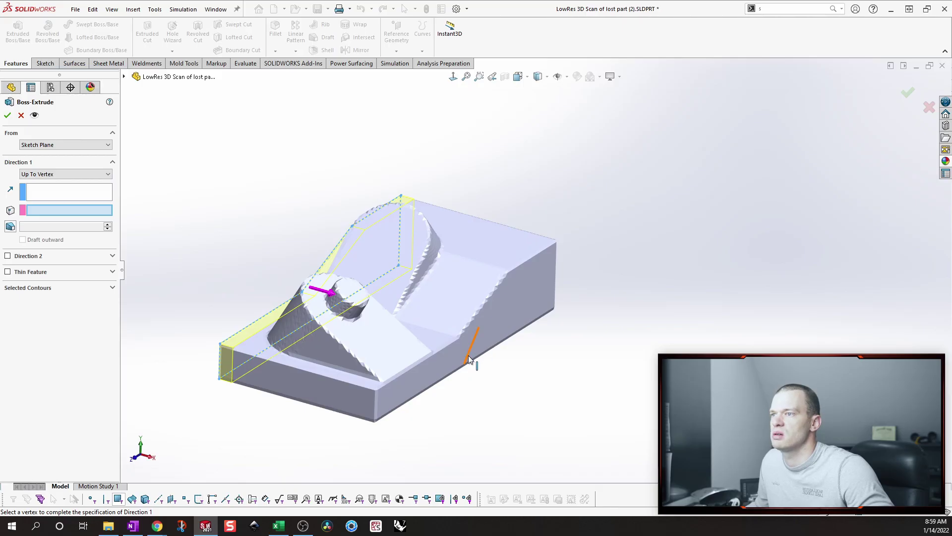
left_click(517, 284)
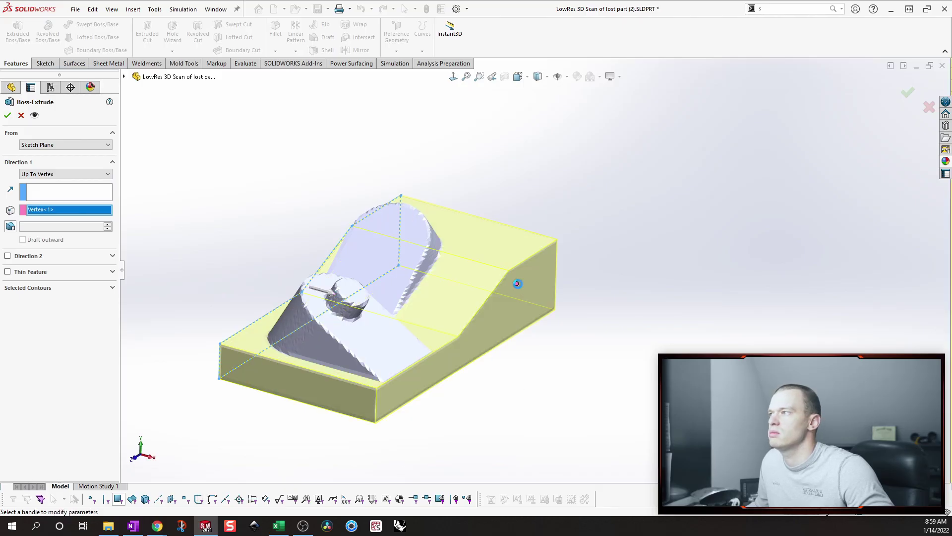
key("Return")
Step: Give the extruded solid body a light orange colour to distinguish it from the scan
middle_click_drag(572, 155, 489, 171)
left_click(306, 174)
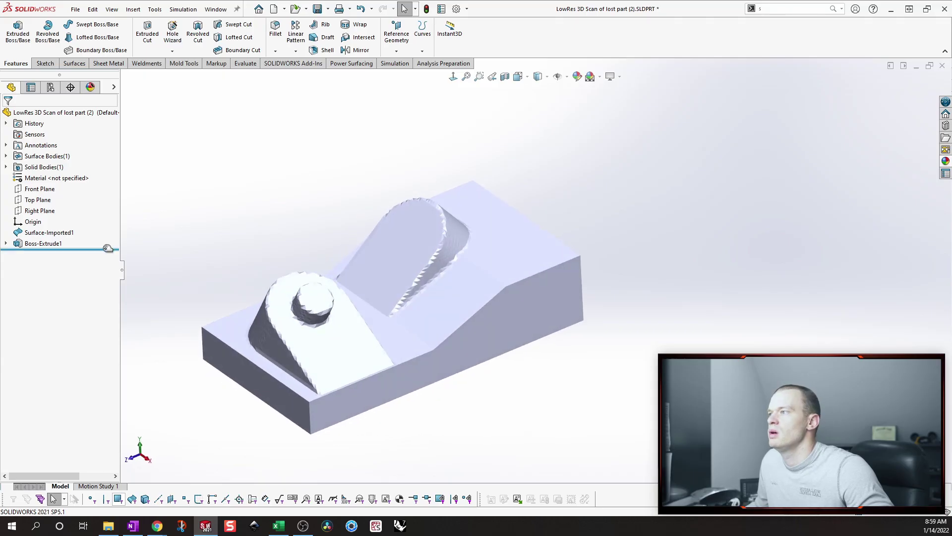
left_click(113, 87)
left_click(6, 167)
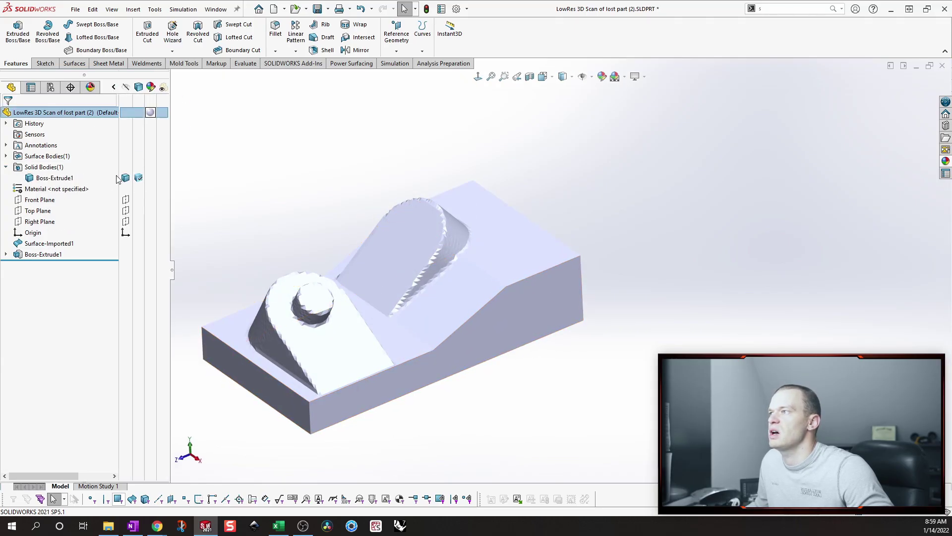
left_click(151, 171)
left_click(171, 175)
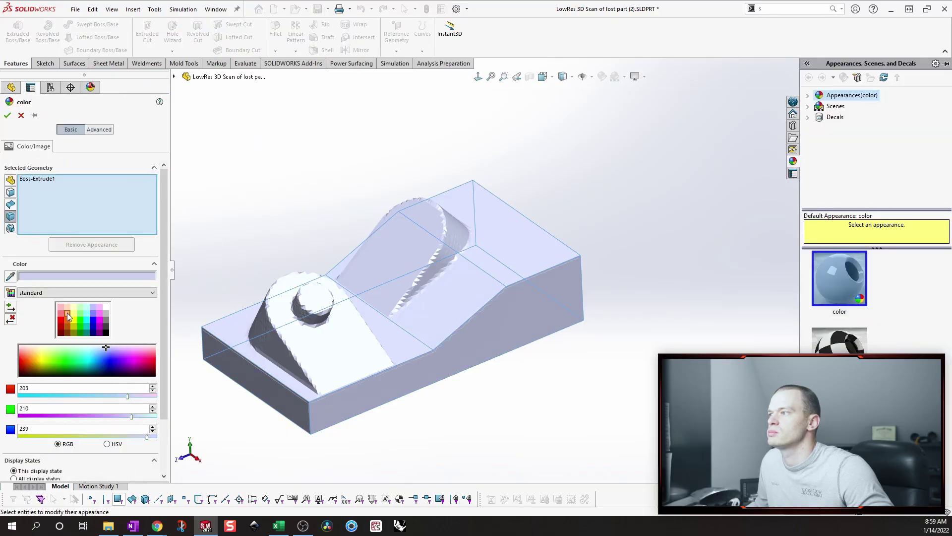
left_click(67, 312)
left_click(7, 115)
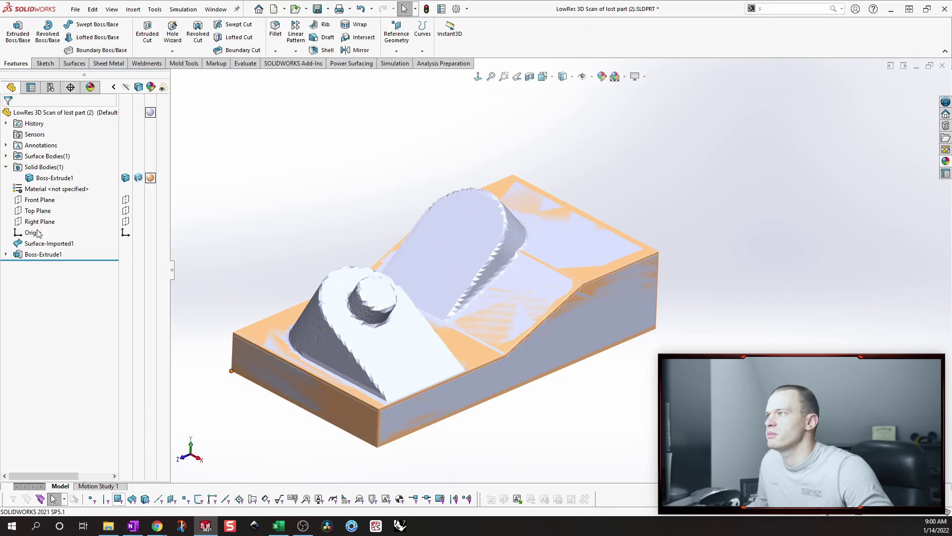
Step: Create a reference plane coincident with three mesh points on the flat angled face of the rounded boss over the slope
key("s")
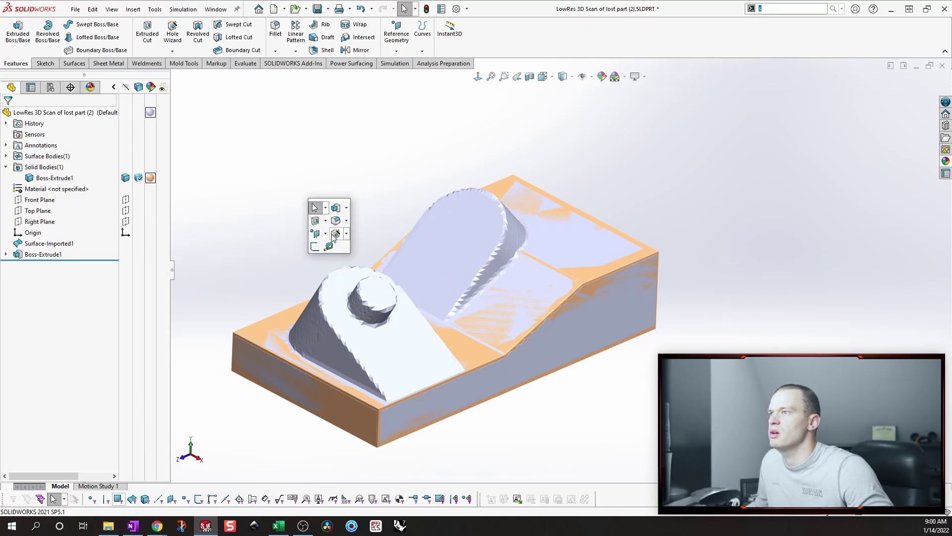
left_click(313, 244)
left_click(337, 245)
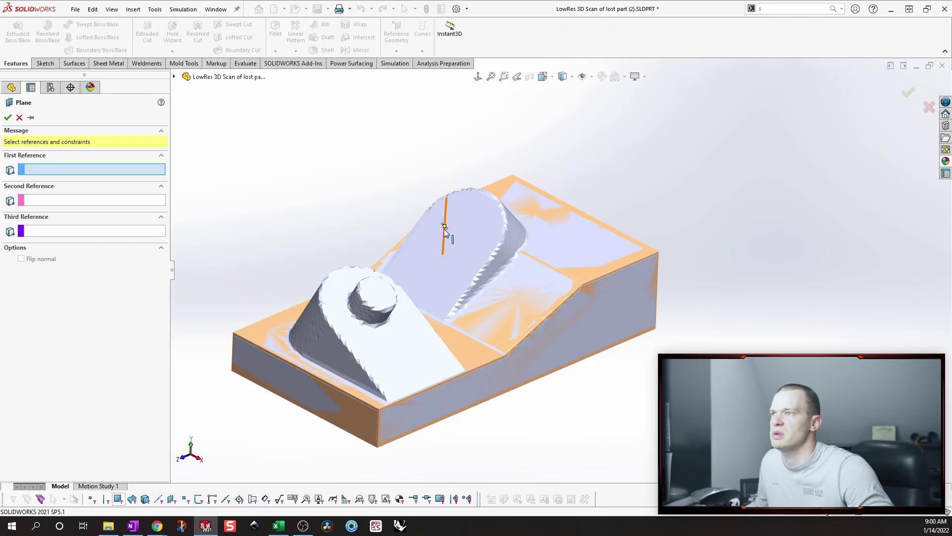
left_click(441, 255)
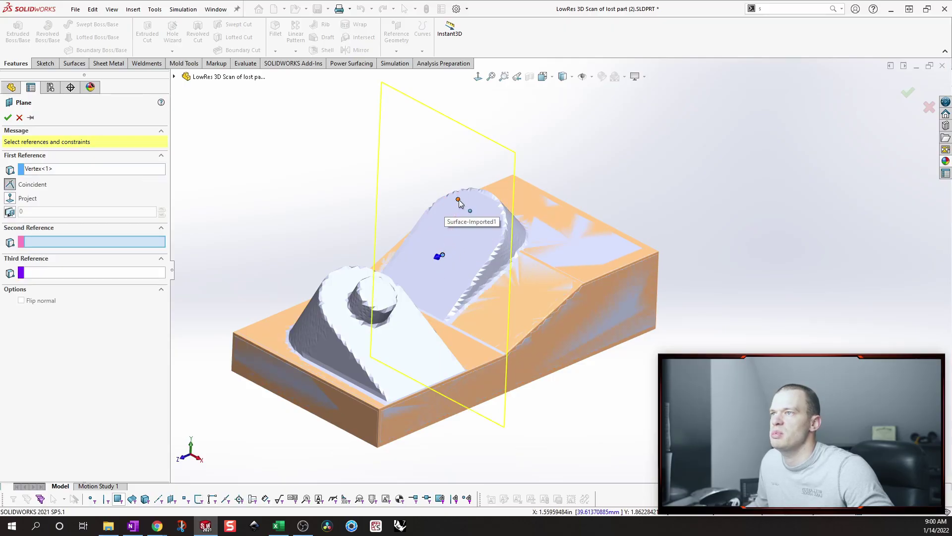
left_click(490, 214)
middle_click_drag(484, 221, 383, 282)
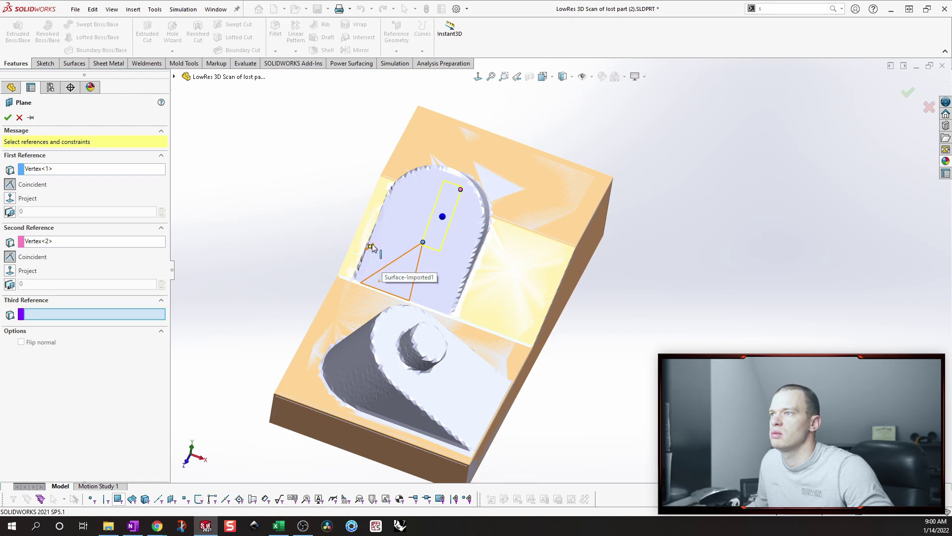
left_click(436, 279)
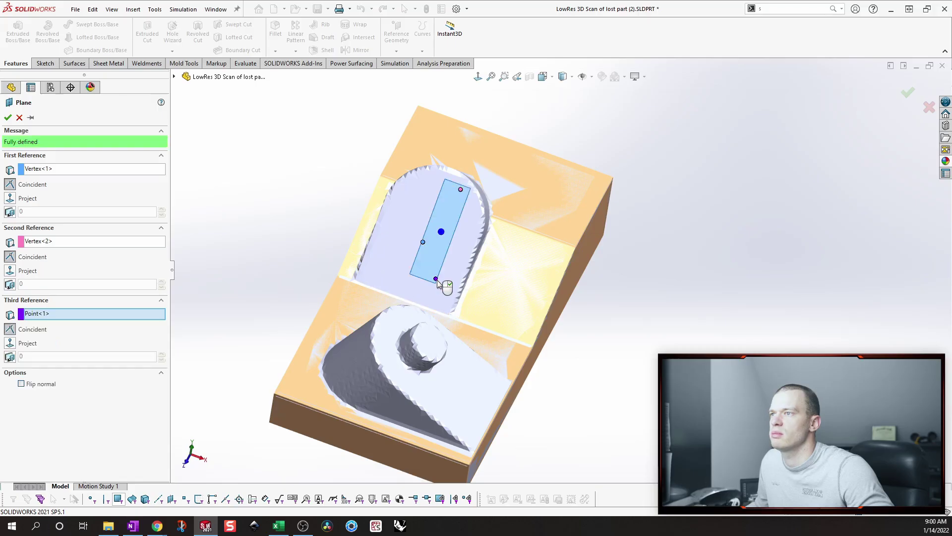
left_click(7, 118)
key("ctrl+4")
key("ctrl+7")
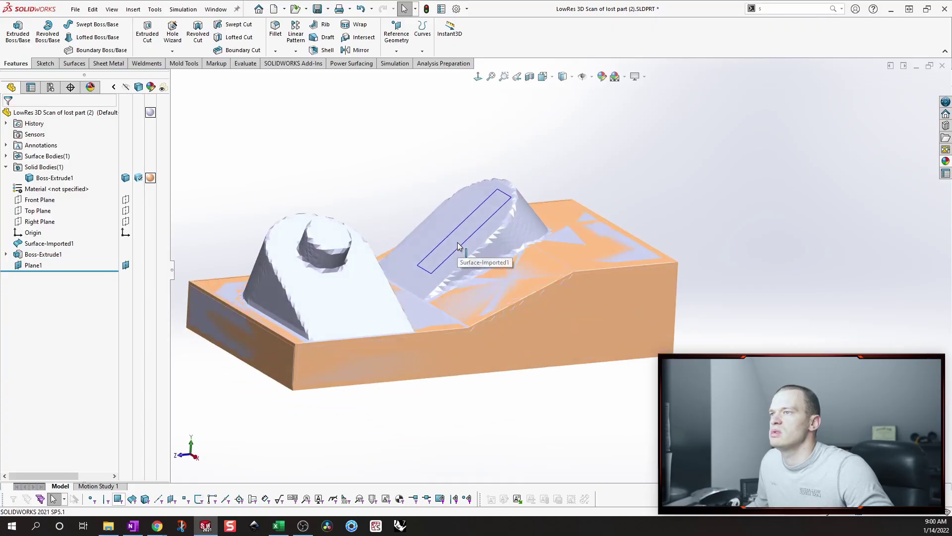
left_click(39, 221)
middle_click_drag(596, 215, 468, 219)
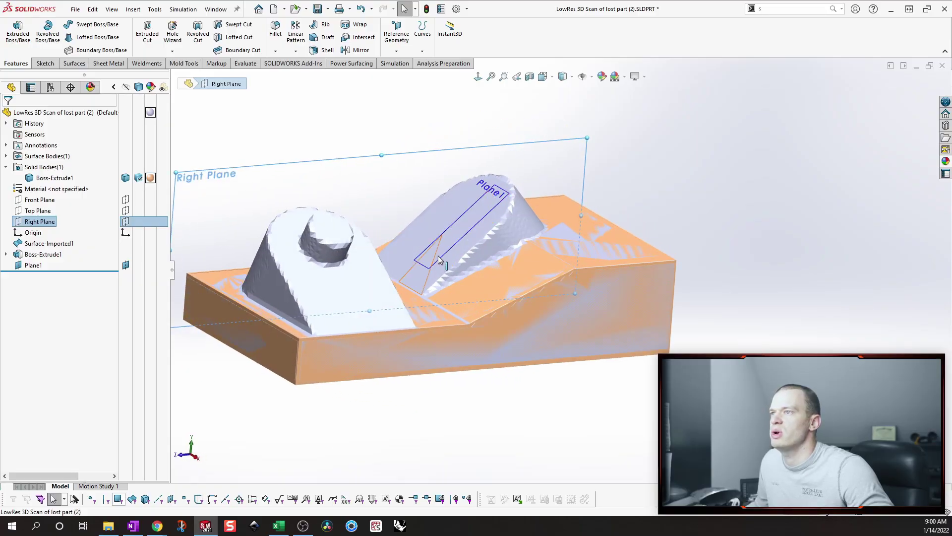
middle_click_drag(458, 246, 427, 270)
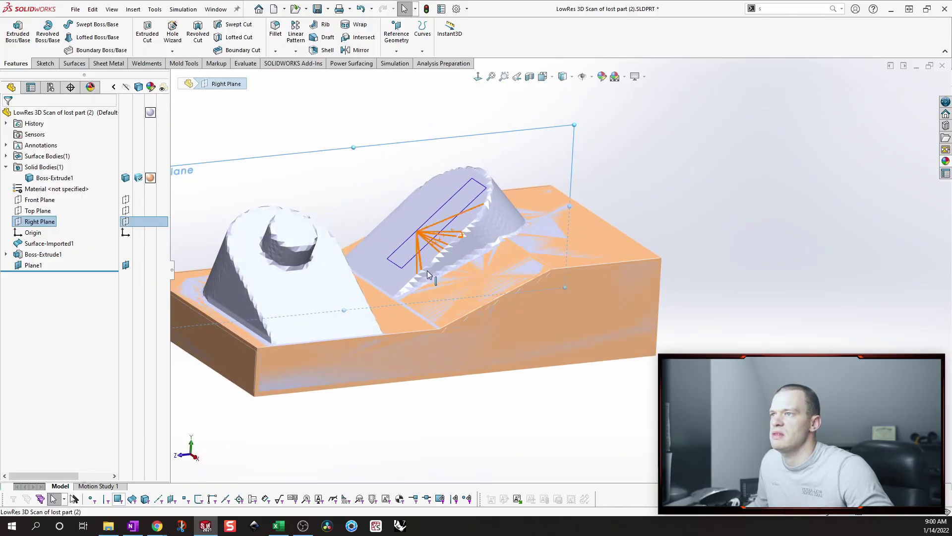
left_click(369, 128)
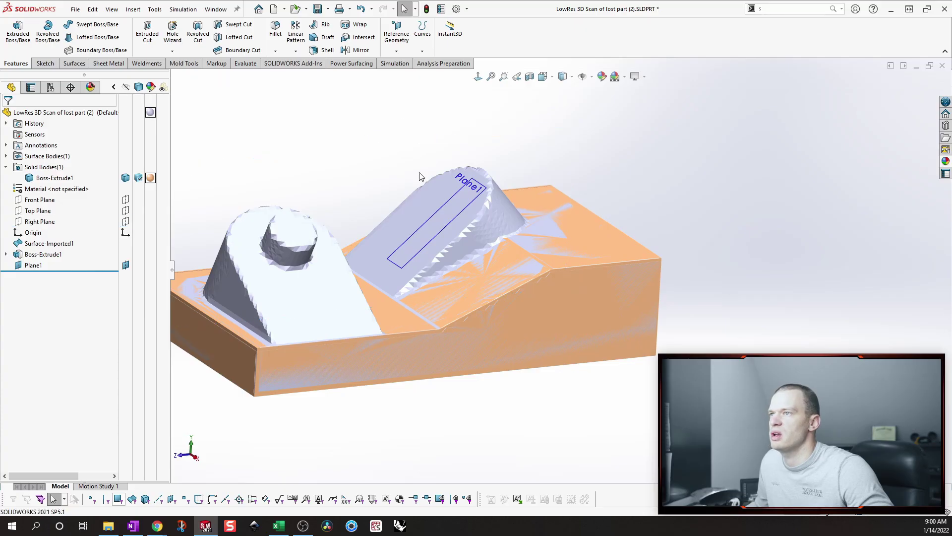
Step: Start a new sketch on the angled reference plane with the Line tool active and view the plane straight on
left_click(424, 235)
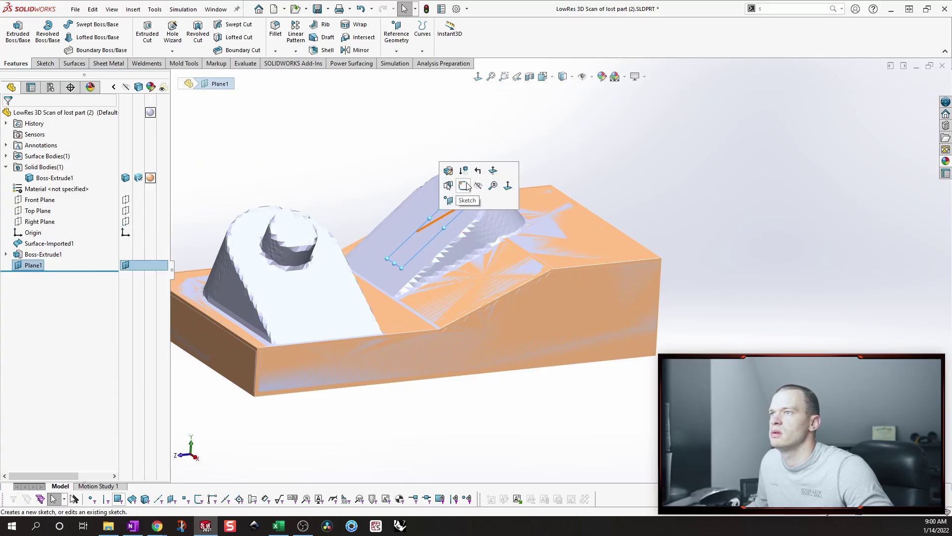
left_click(464, 186)
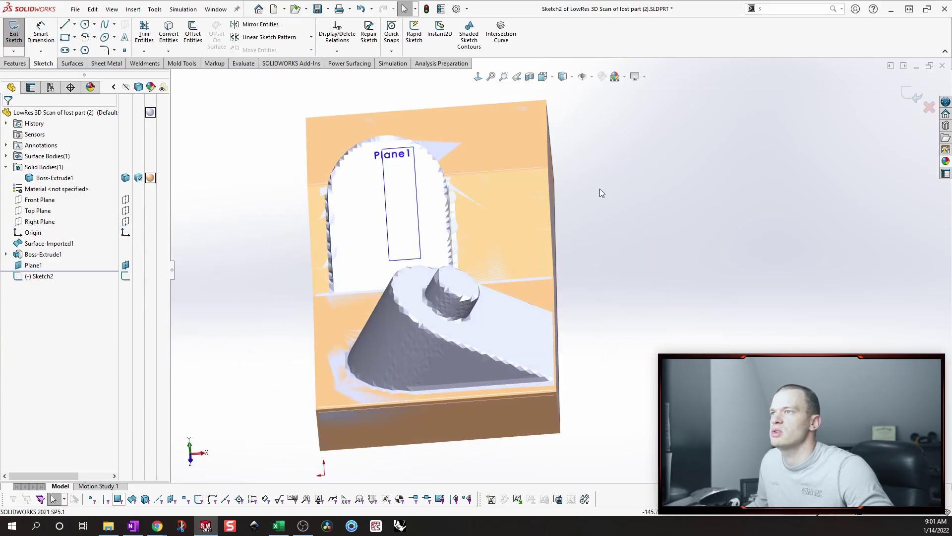
key("s")
left_click(622, 210)
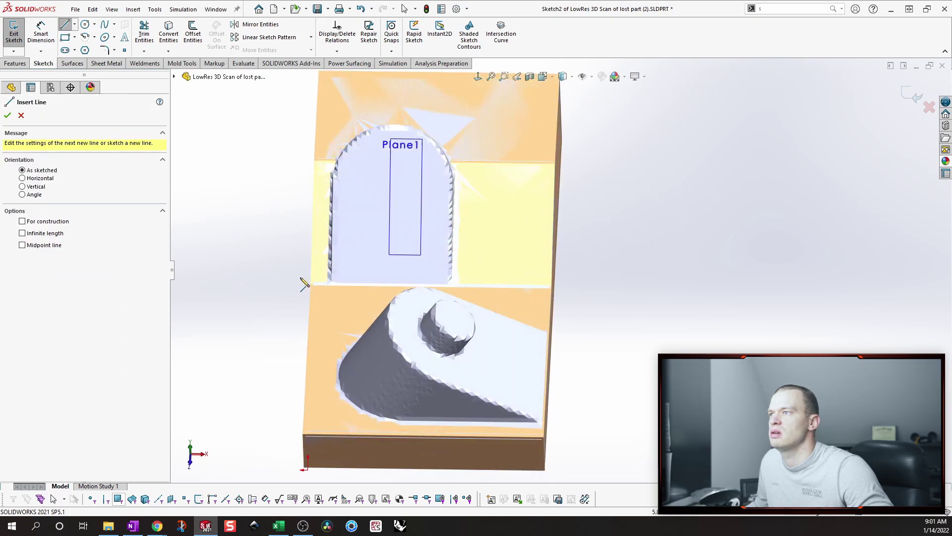
left_click(477, 77)
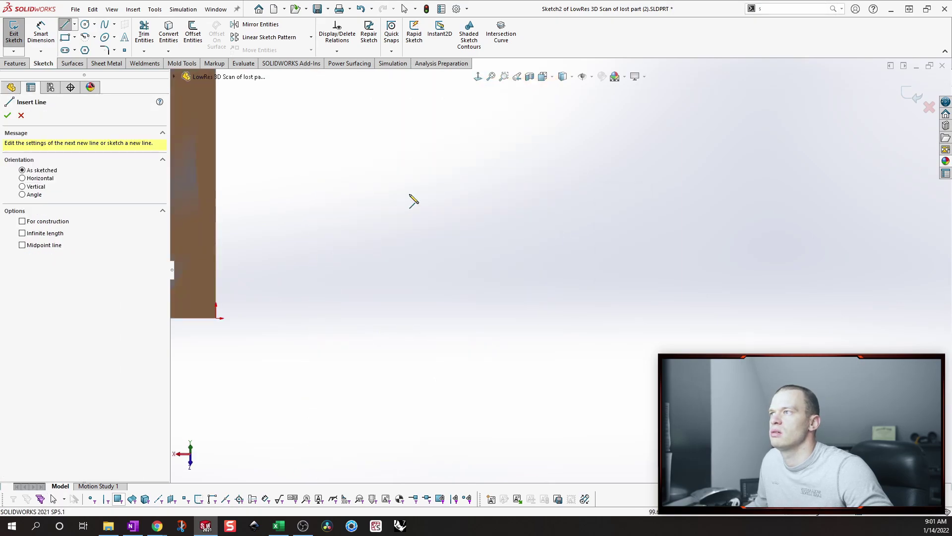
left_click(478, 76)
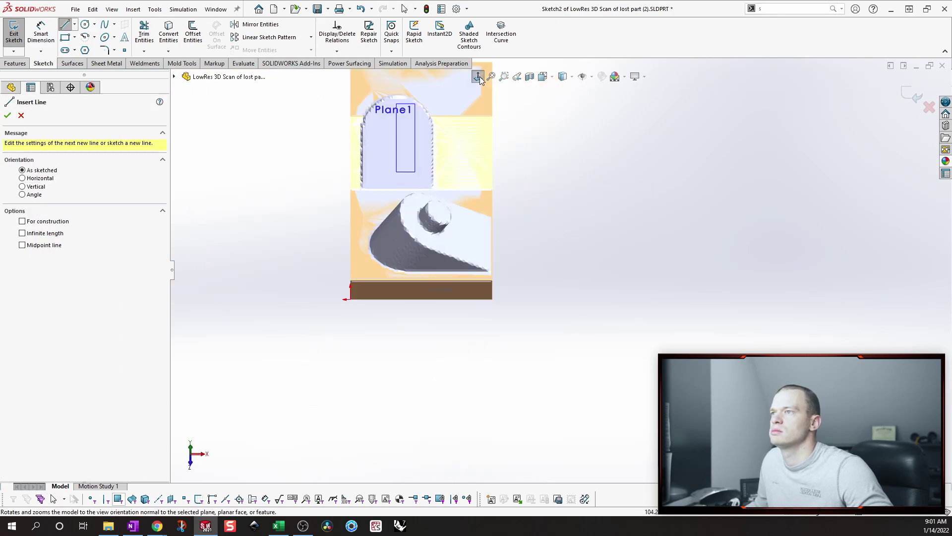
Step: Sketch a closed arch profile about 107 mm wide around the rounded boss, using two vertical lines, a tangent arc and a horizontal base line
scroll(425, 201, "down", 3)
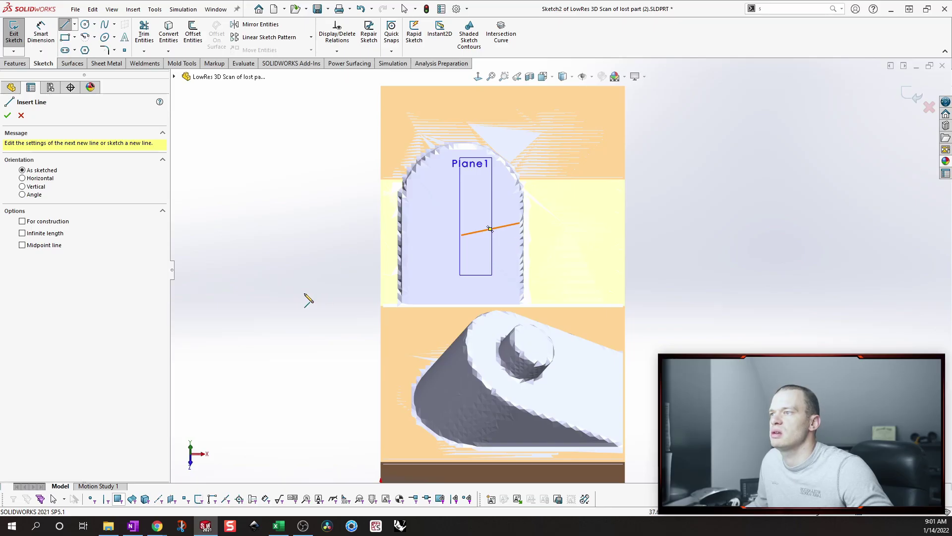
left_click(332, 300)
left_click(332, 186)
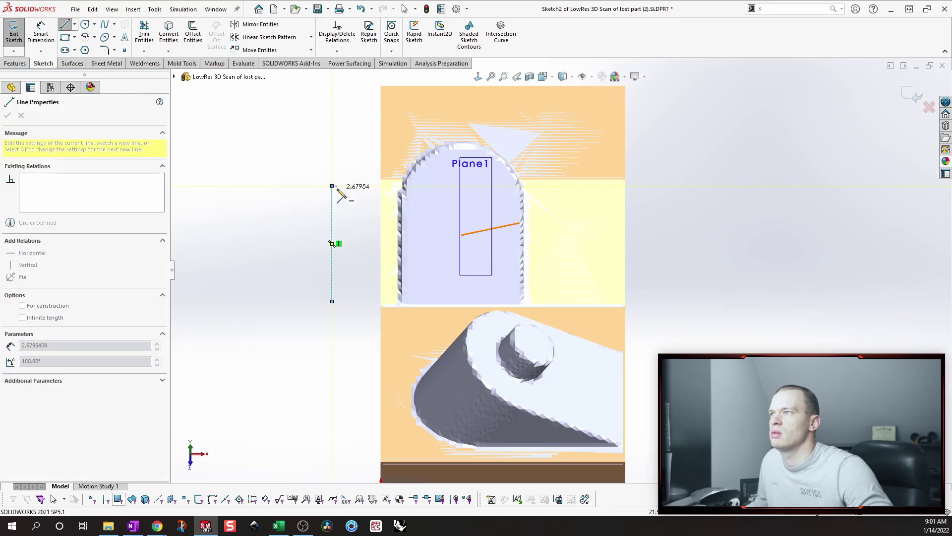
left_click(550, 164)
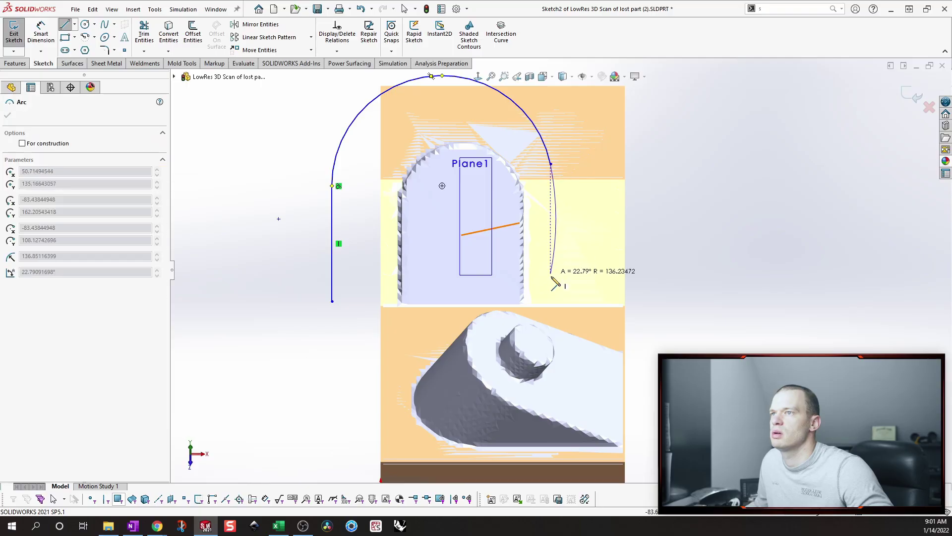
key("Escape")
key("s")
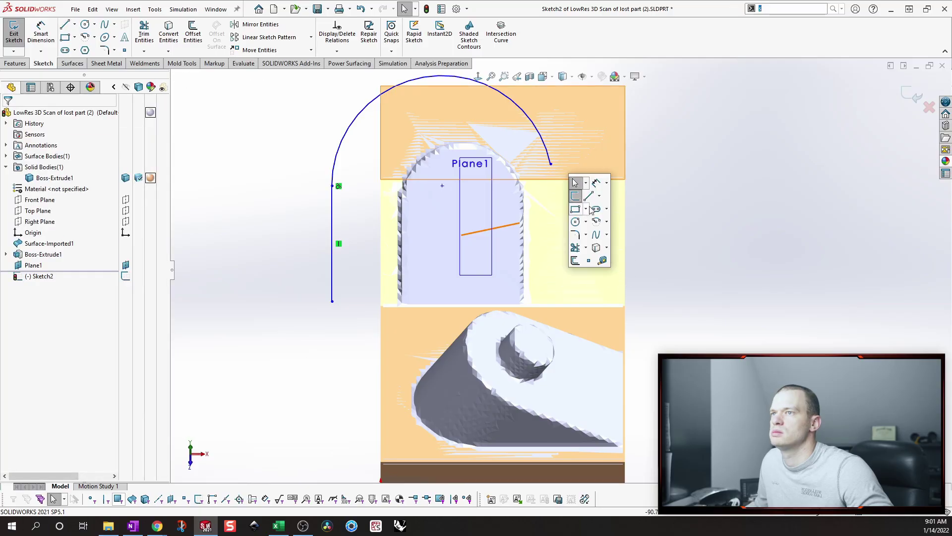
left_click(589, 197)
left_click(551, 164)
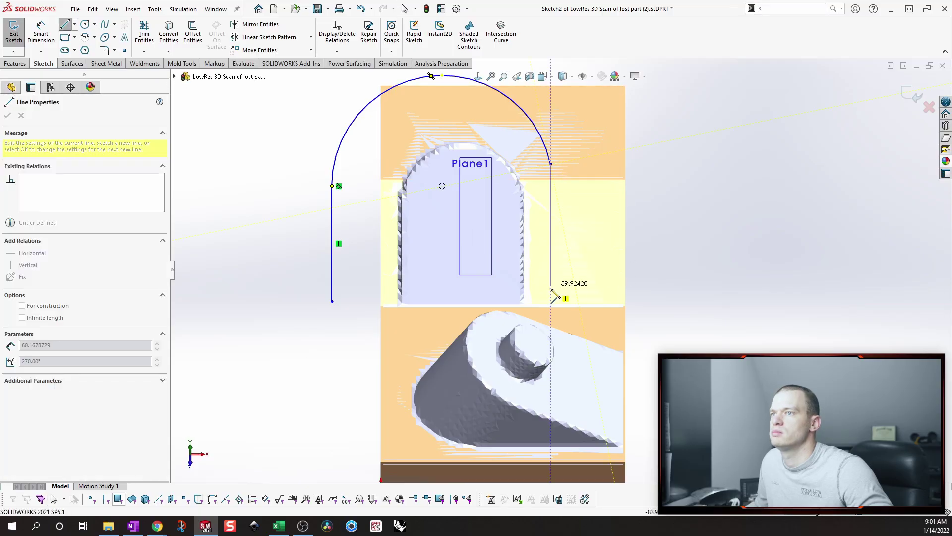
left_click(551, 301)
left_click(332, 301)
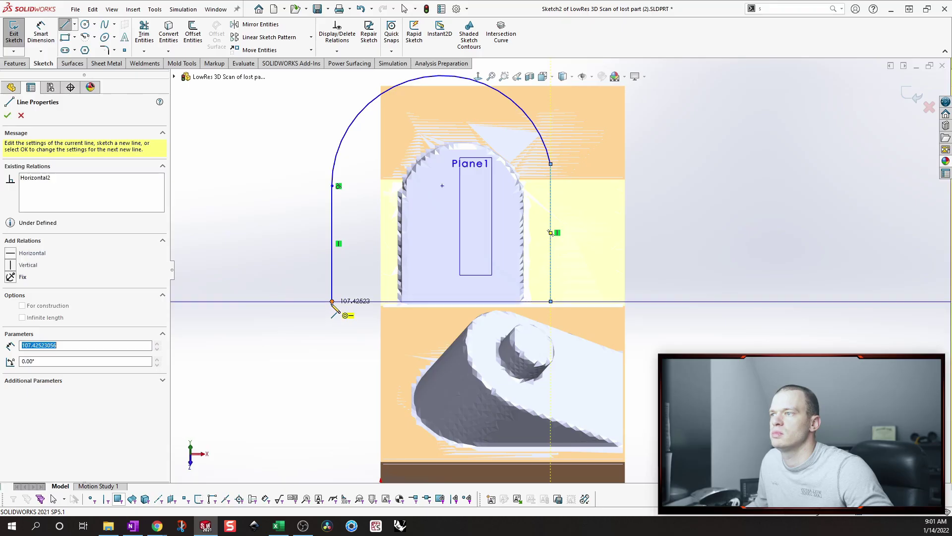
key("Escape")
Step: Add a tangent relation where the arc meets the second vertical line of the arch profile
left_click(550, 165)
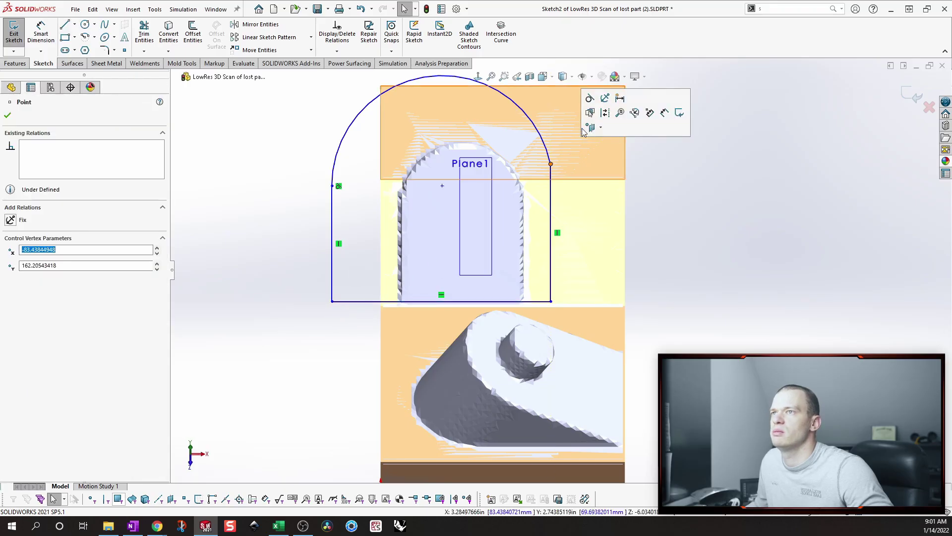
left_click(592, 99)
left_click(692, 222)
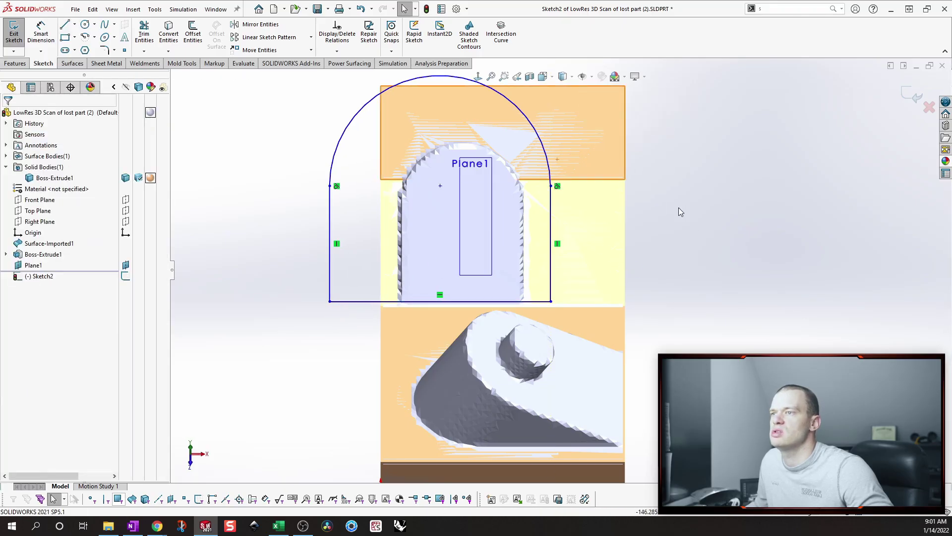
Step: Show the base extrusion's profile sketch as a reference while viewing the arch profile in isometric orientation
left_click(544, 302)
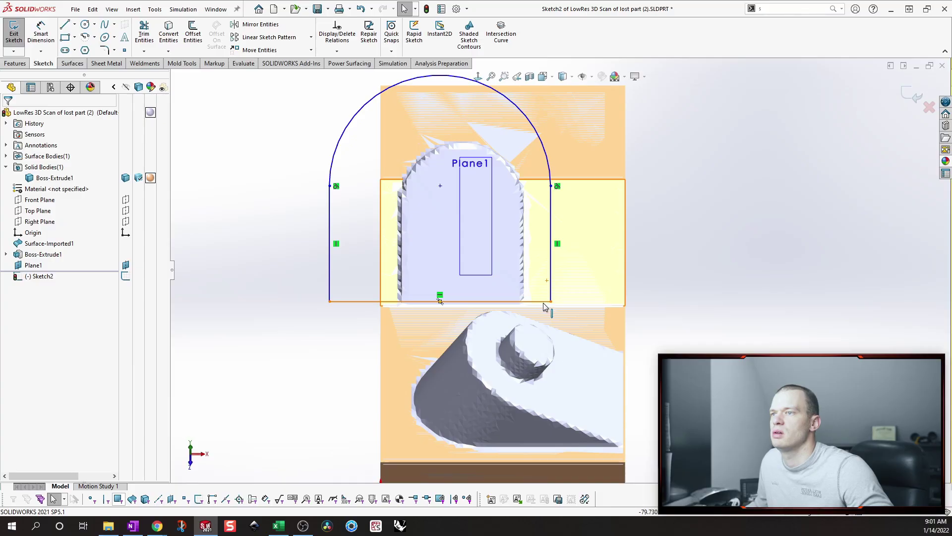
key("ctrl+7")
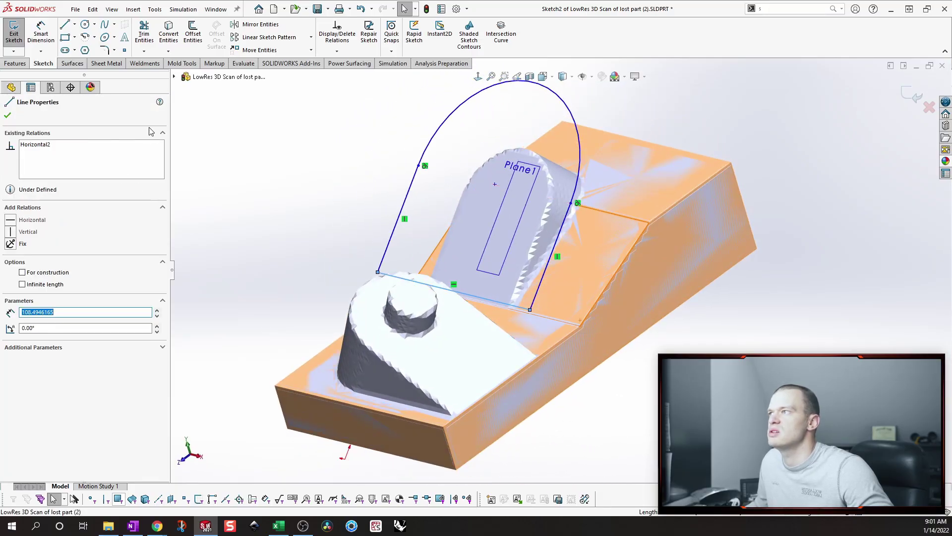
left_click(174, 77)
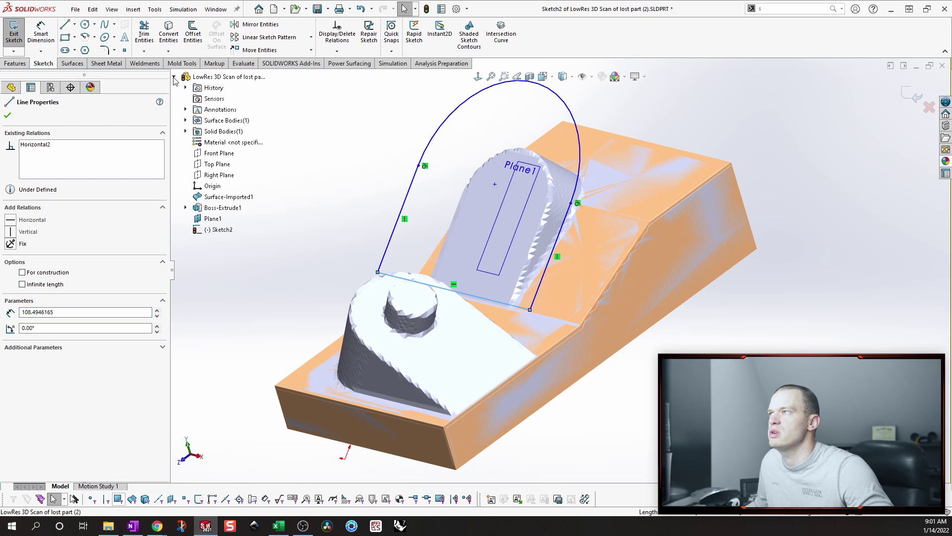
left_click(221, 208)
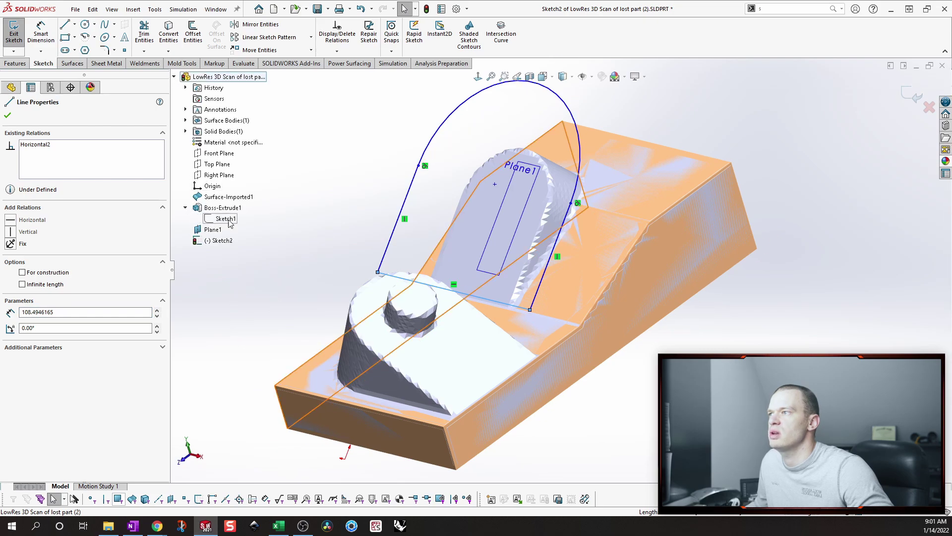
left_click(348, 138)
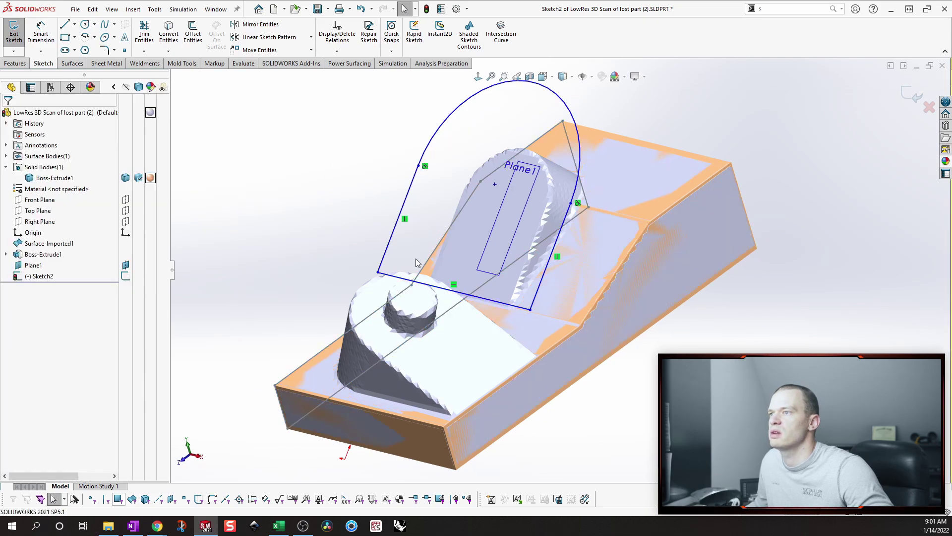
Step: Make the arch profile's horizontal base line coincident with the base sketch vertex at the foot of the slope
left_click(433, 290)
middle_click_drag(433, 290, 381, 278)
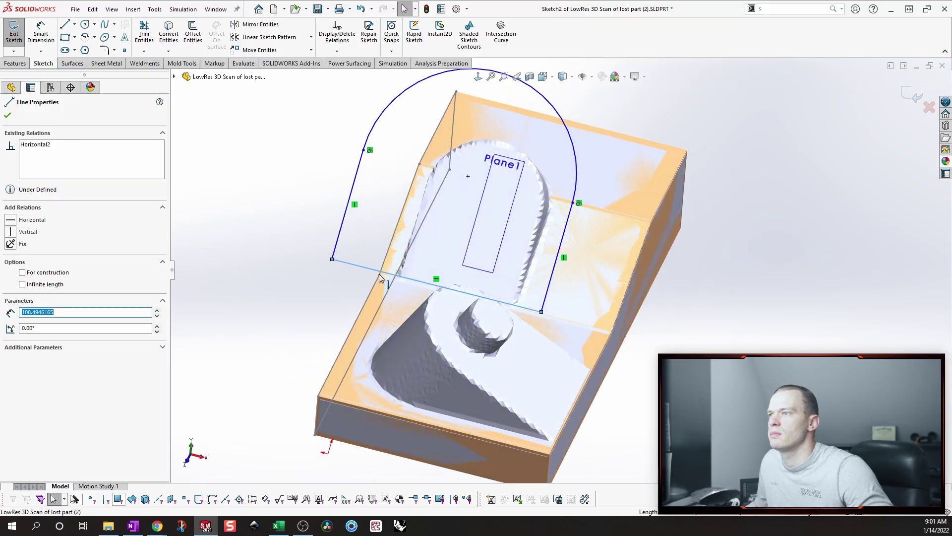
left_click(380, 276, "ctrl")
left_click(425, 215)
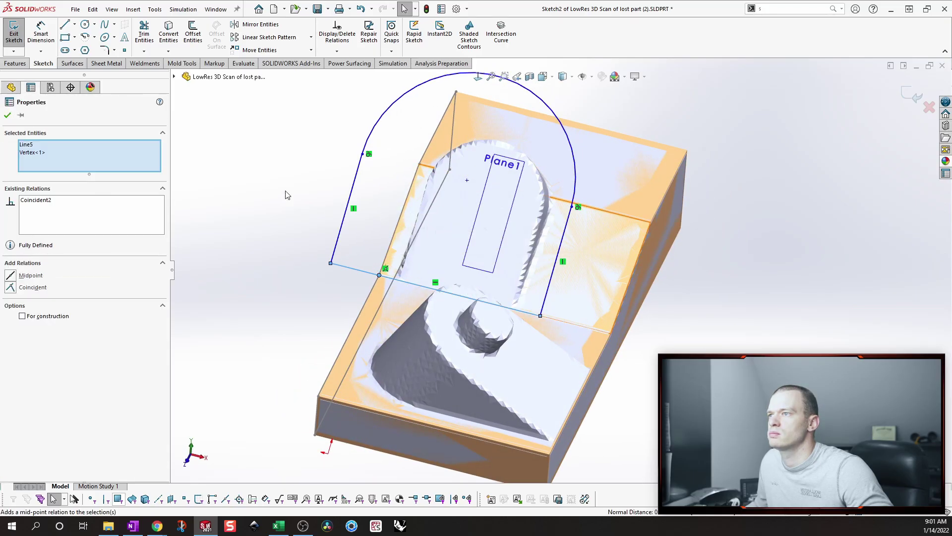
left_click(288, 192)
Step: Make the arch's side line farther from the base sketch coincident with a mesh vertex on the boss's adjacent side wall
middle_click_drag(308, 176, 308, 176)
scroll(308, 176, "down", 5)
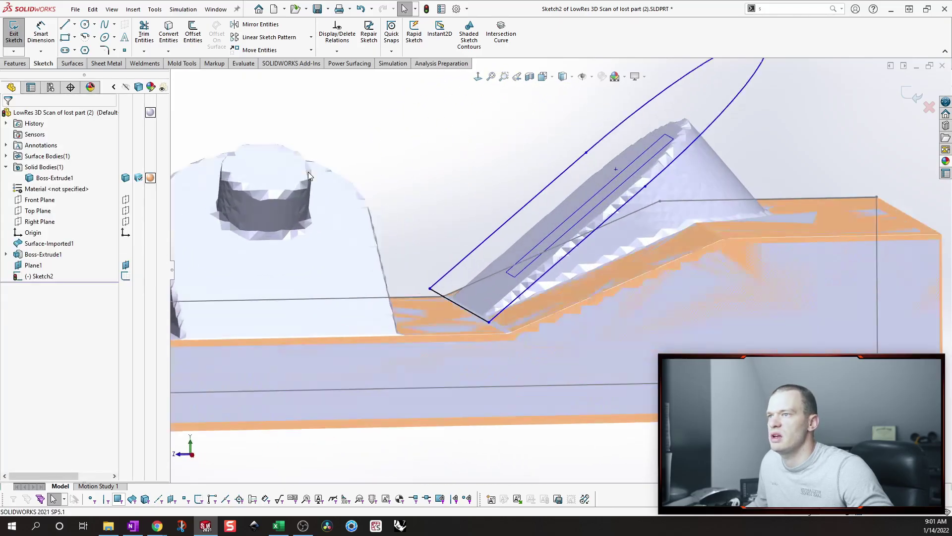
middle_click_drag(377, 342, 443, 317)
middle_click_drag(462, 203, 514, 254)
scroll(462, 203, "up", 5)
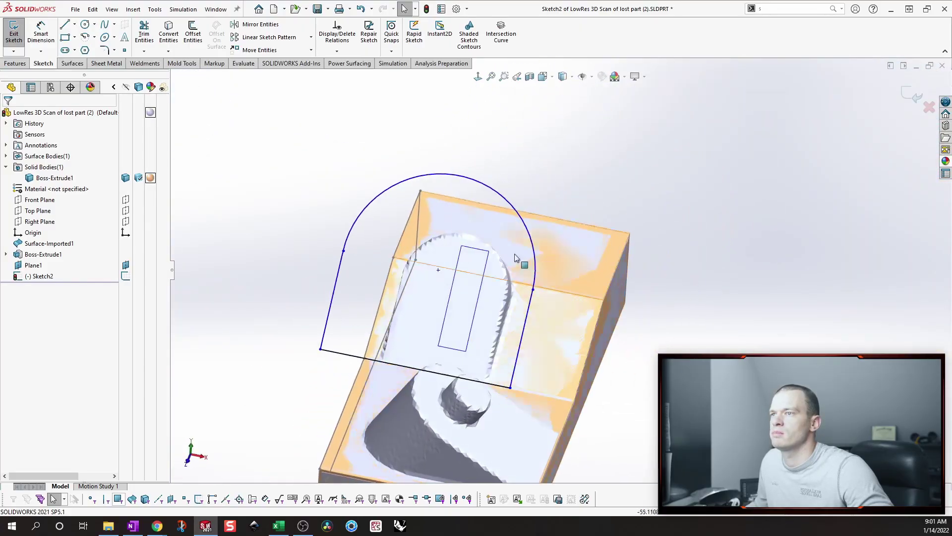
left_click(530, 304)
middle_click_drag(531, 305, 489, 299)
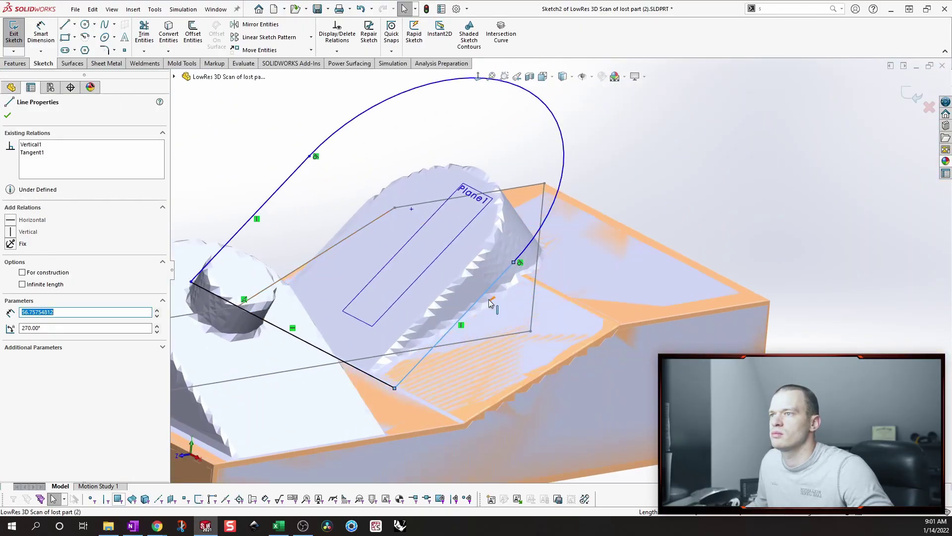
left_click(462, 297, "ctrl")
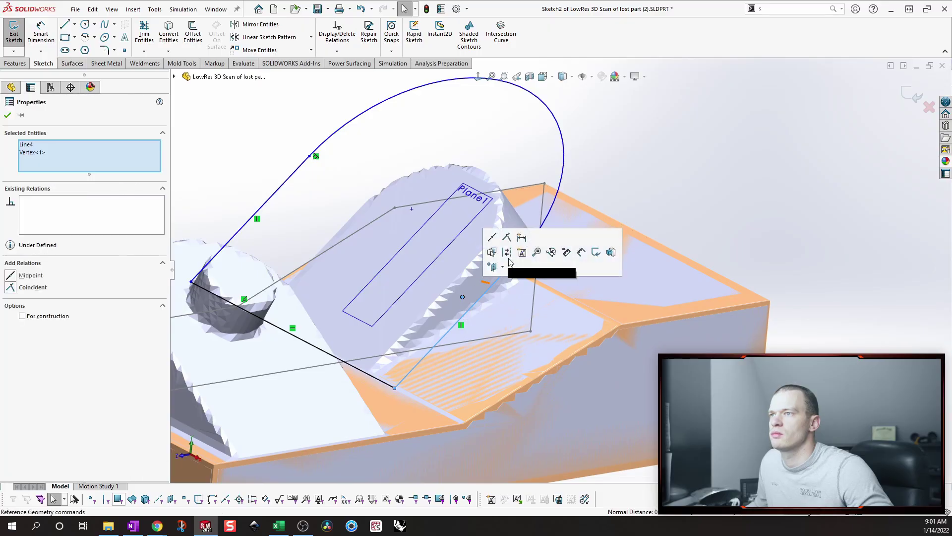
left_click(507, 237)
Step: Make the arch's other side line, nearer the base sketch, coincident with a mesh vertex on the opposite side wall of the boss
mouse_move(203, 169)
middle_mouse_down()
mouse_move(335, 170)
mouse_move(405, 267)
middle_mouse_up()
left_click(196, 157)
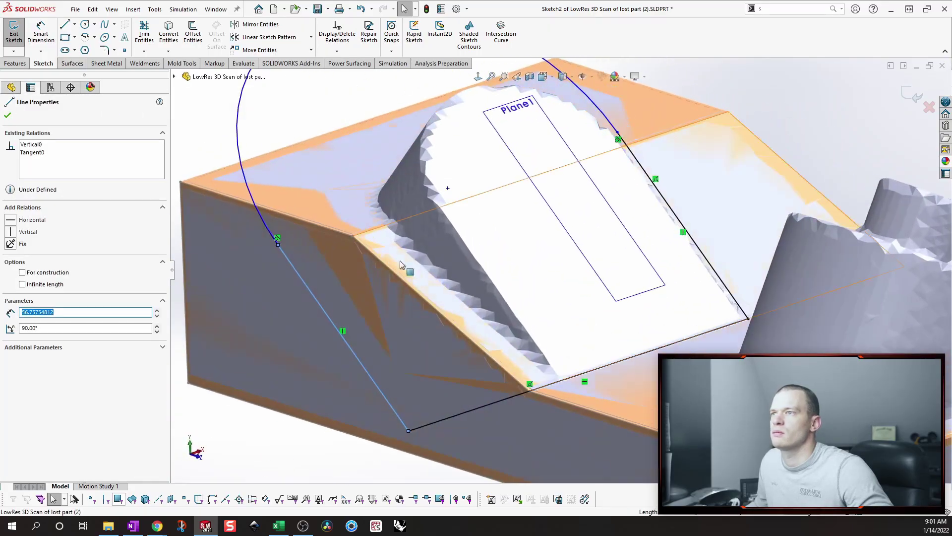
left_click(439, 242, "ctrl")
left_click(470, 182)
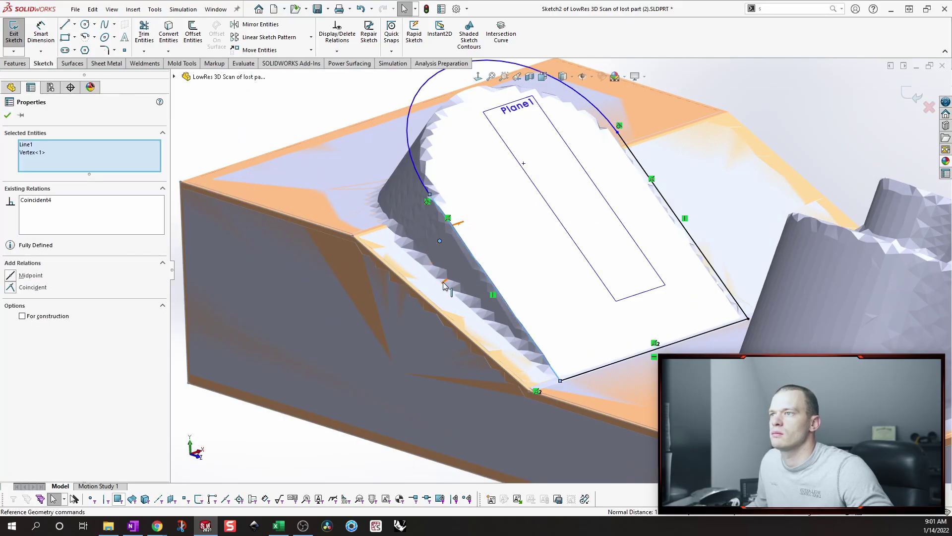
scroll(444, 285, "up", 3)
key("Escape")
Step: Make the profile's arc coincident with a mesh vertex on the boss's rounded end wall
left_click(478, 123)
middle_click_drag(596, 117, 575, 137)
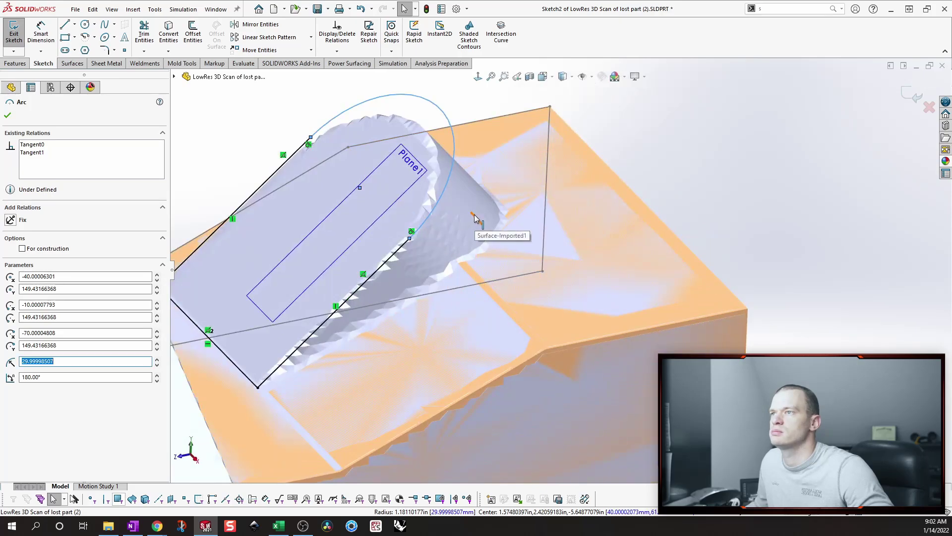
left_click(471, 213, "ctrl")
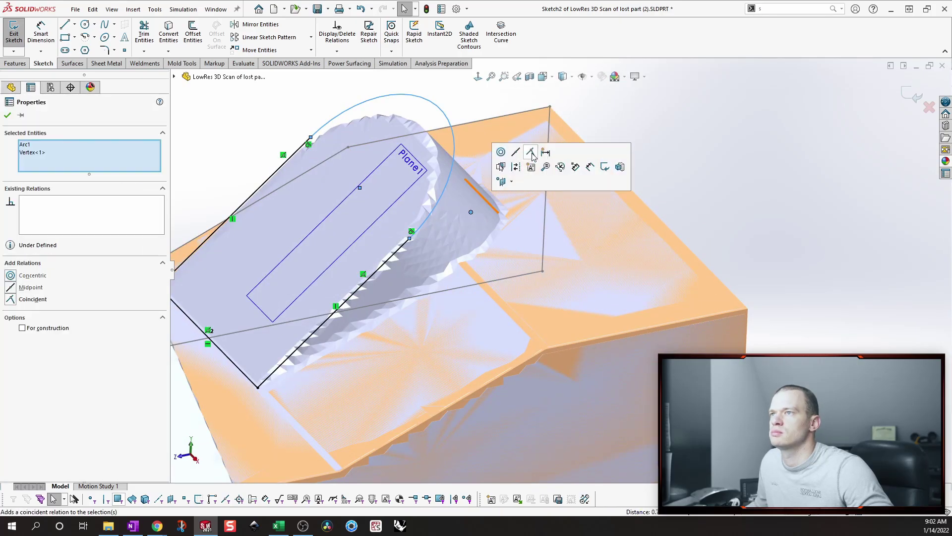
left_click(532, 152)
Step: Extrude the arch profile as a boss with the Up To Next end condition, merging it into the base
left_click(15, 64)
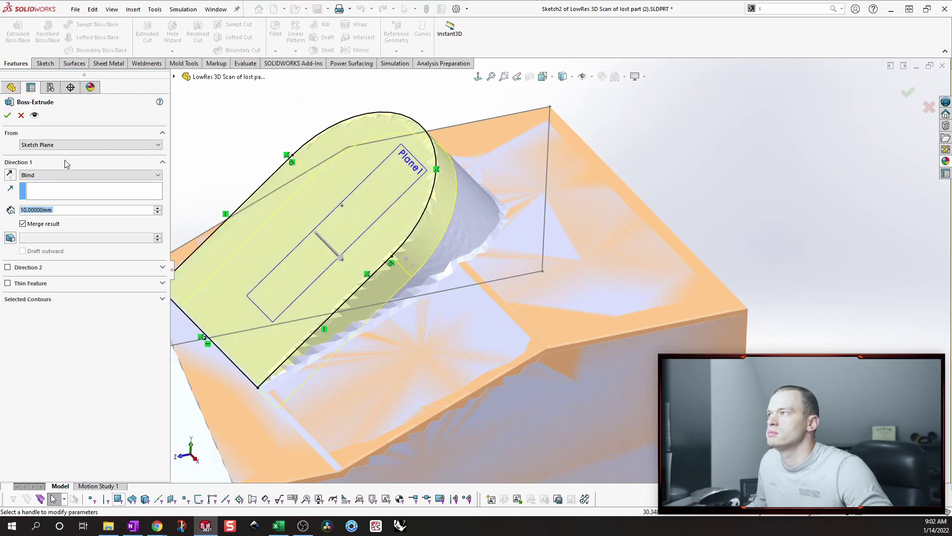
left_click(64, 175)
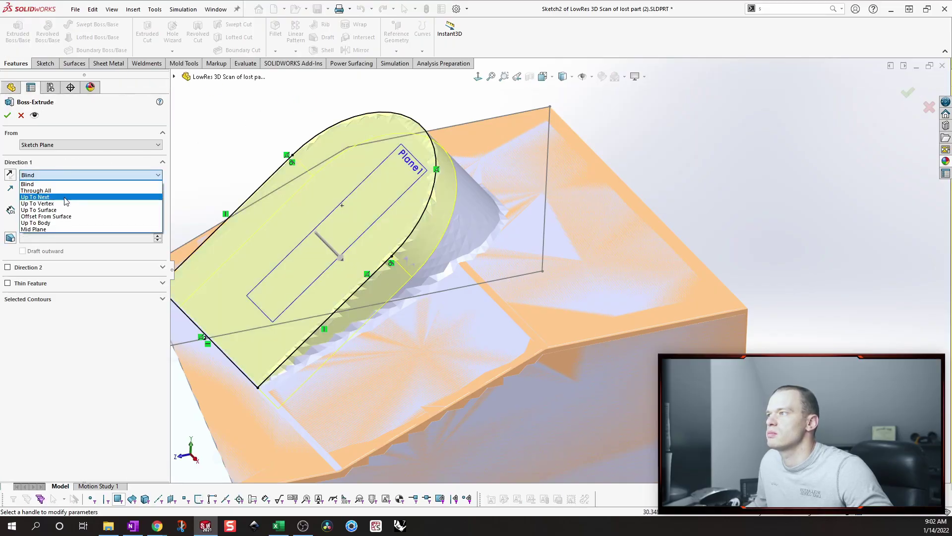
left_click(67, 197)
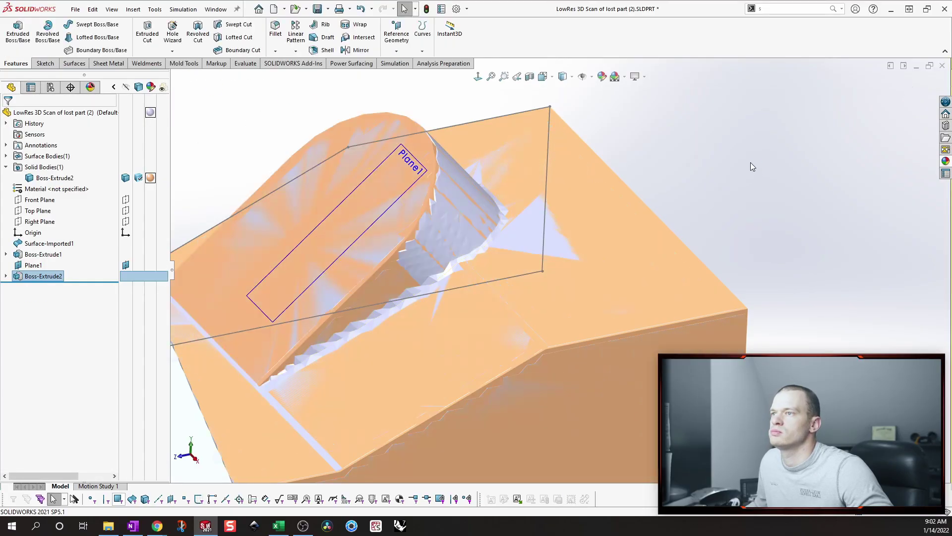
Step: Create a reference plane perpendicular to the Front Plane through two mesh vertices on the flat angled face of the boss carrying the cylinder
scroll(751, 162, "up", 4)
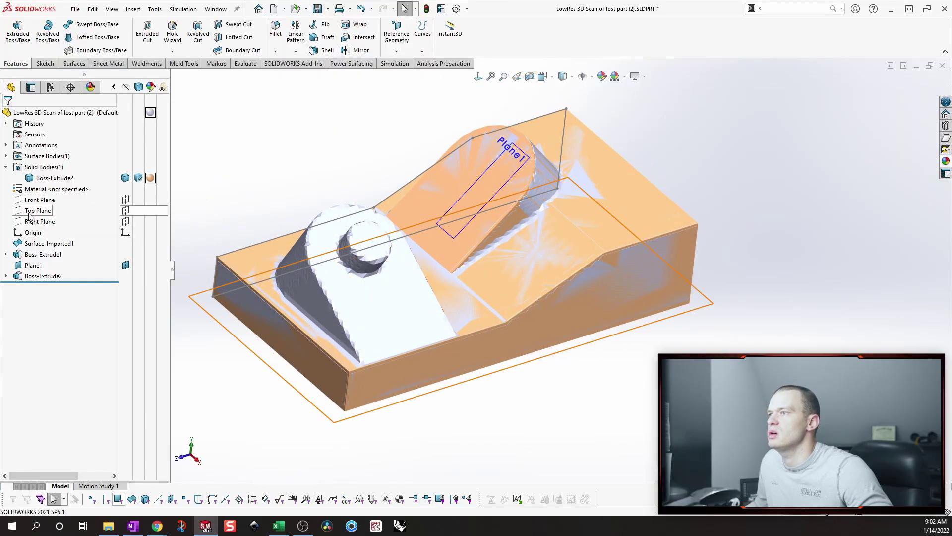
key("s")
left_click(287, 184)
left_click(304, 198)
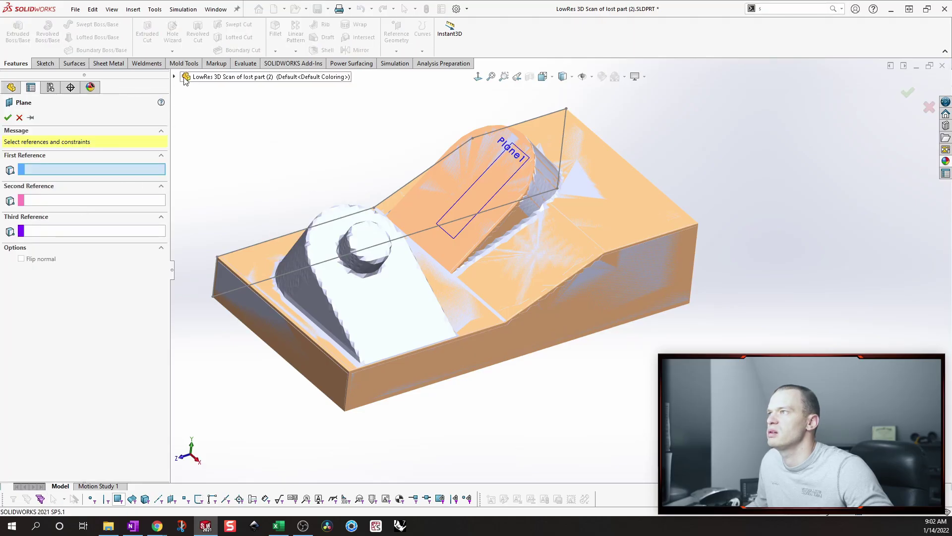
left_click(175, 77)
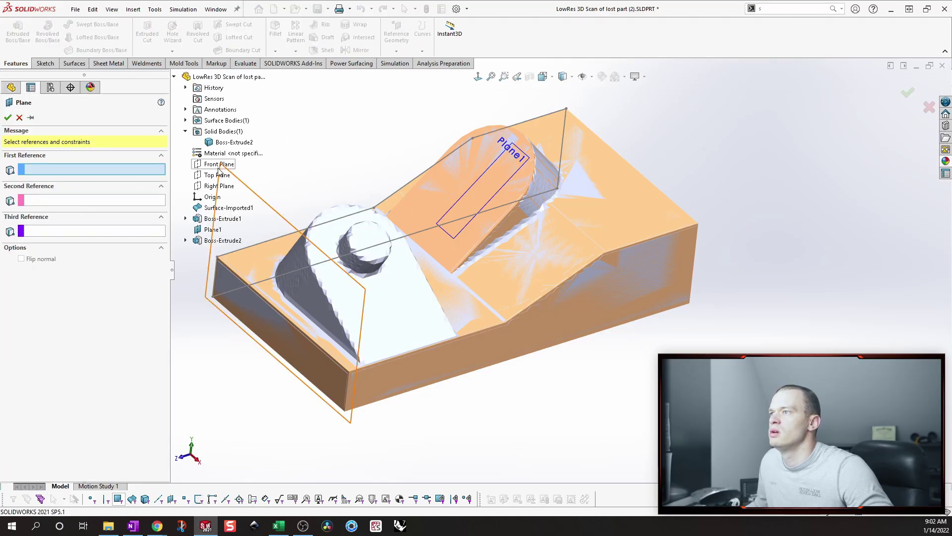
left_click(219, 164)
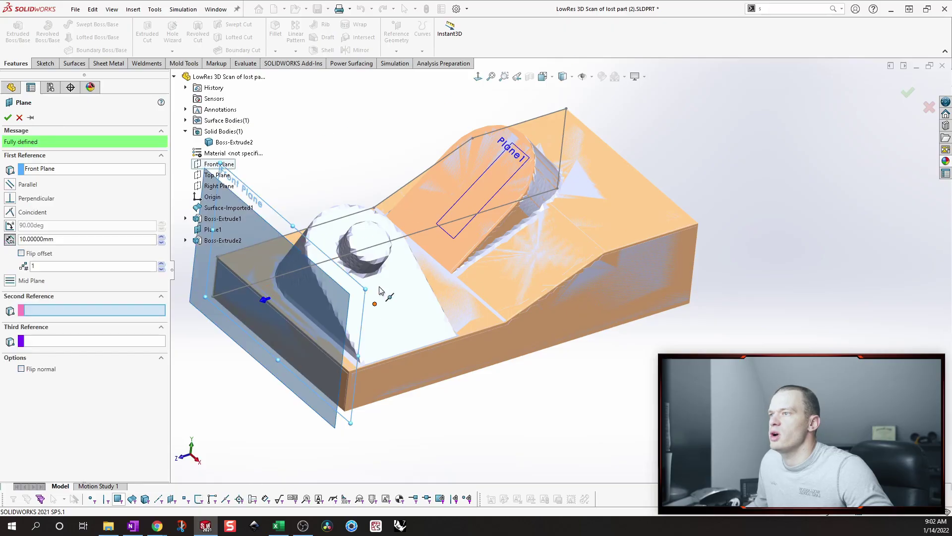
middle_click_drag(355, 270, 300, 219)
middle_click_drag(282, 250, 291, 210)
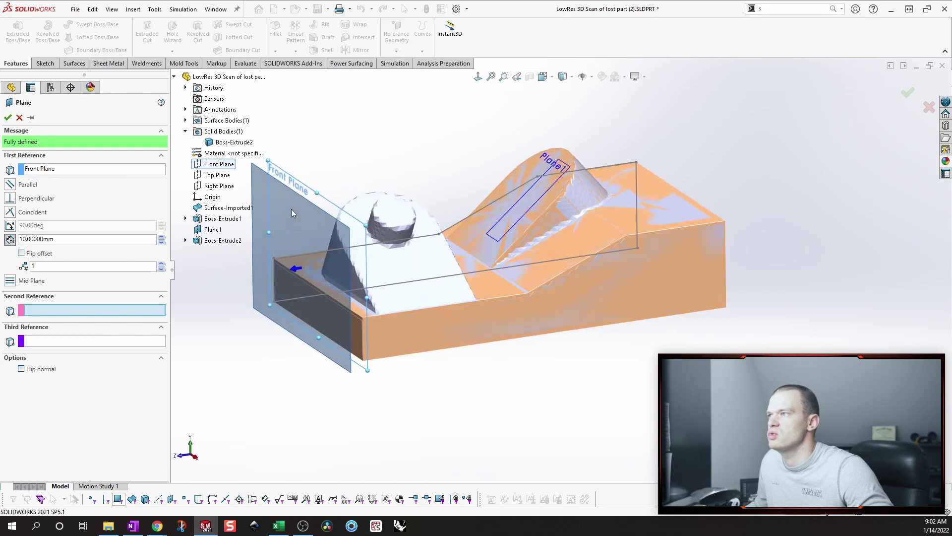
middle_click_drag(349, 142, 326, 296)
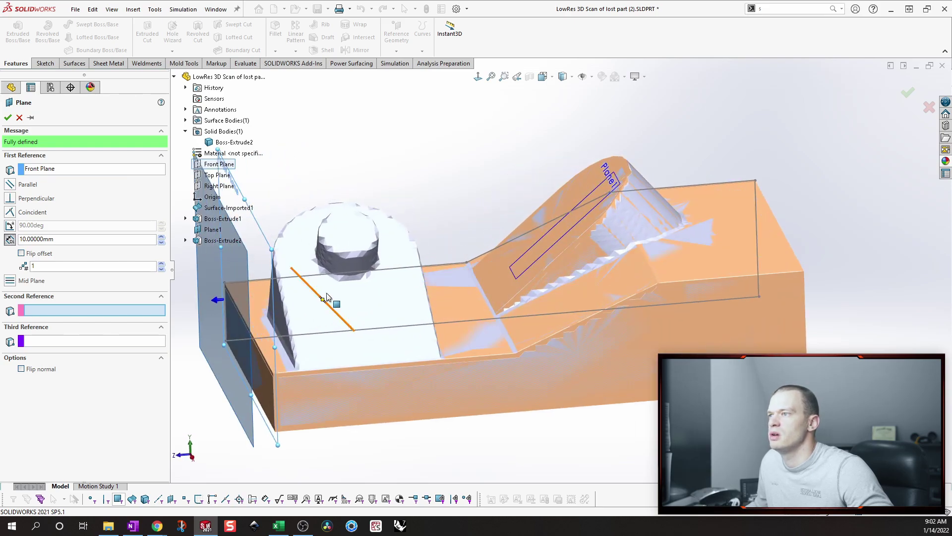
left_click(291, 269)
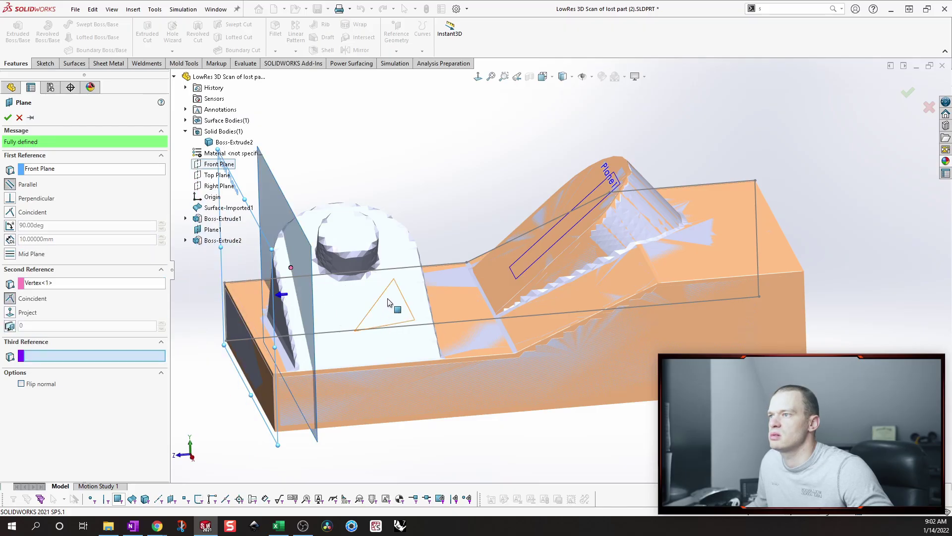
left_click(394, 279)
middle_click_drag(299, 279, 479, 295)
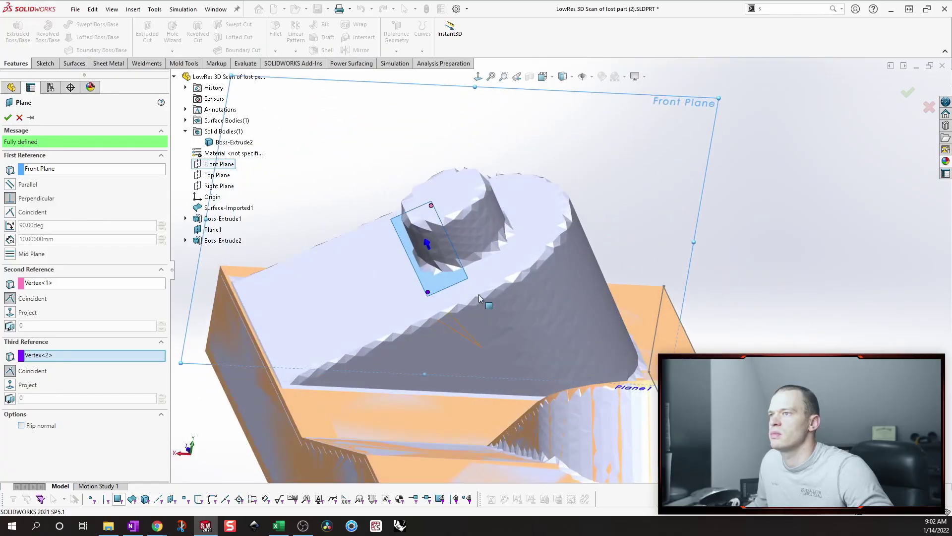
left_click(8, 118)
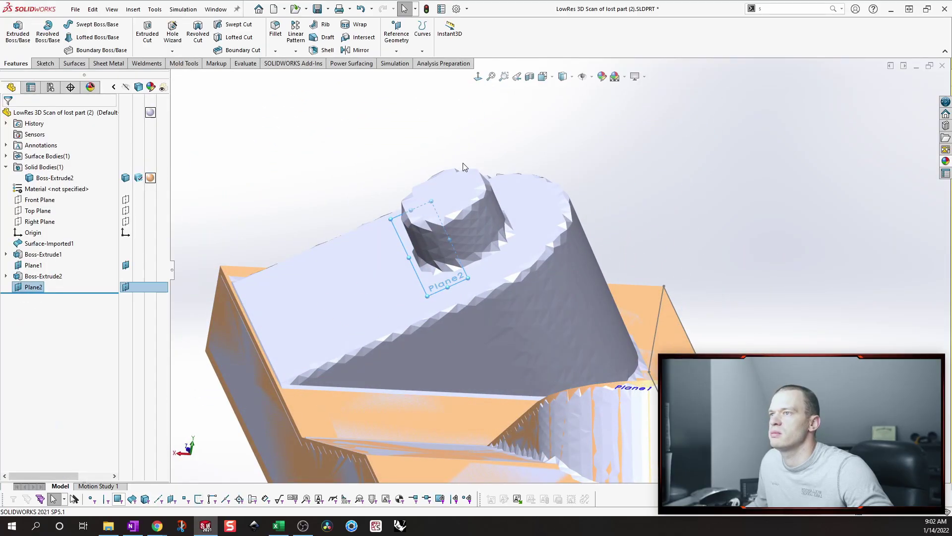
Step: On the new angled plane, sketch a closed arch profile around the boss: side line about 65 mm long, tangent arc, parallel side line and closing line
left_click(28, 288)
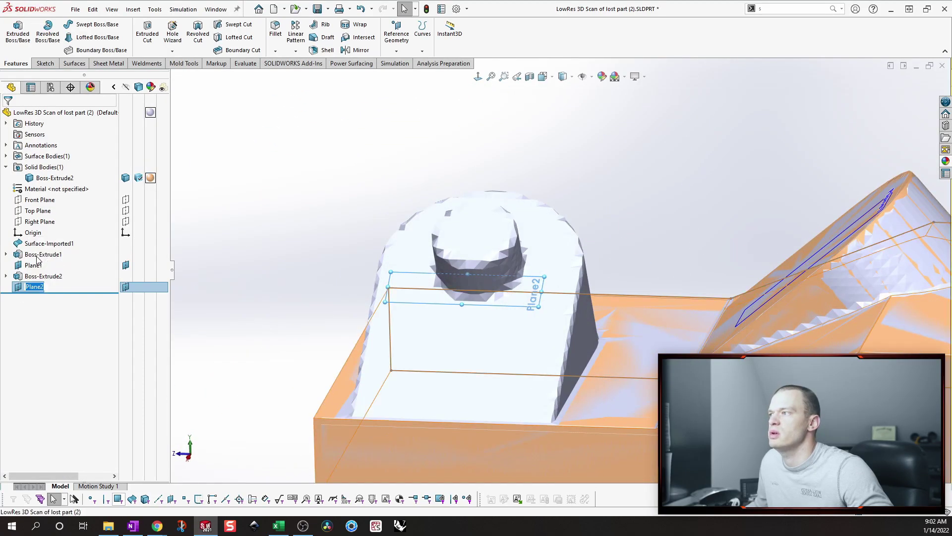
left_click(32, 271)
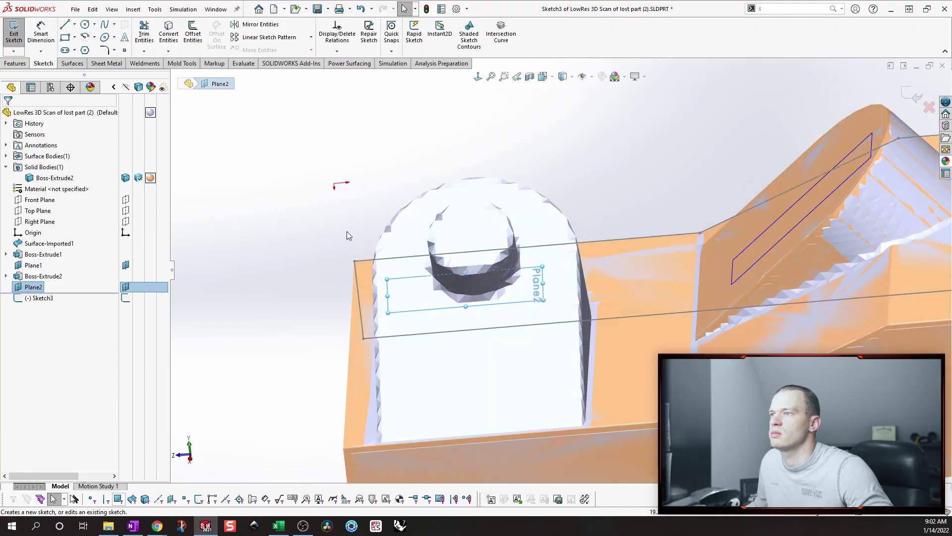
key("s")
left_click(318, 291)
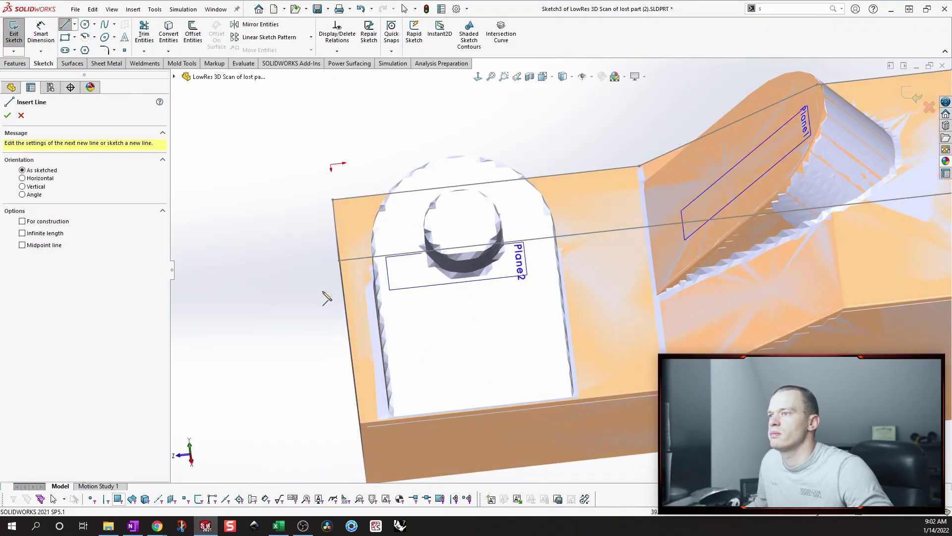
left_click(315, 380)
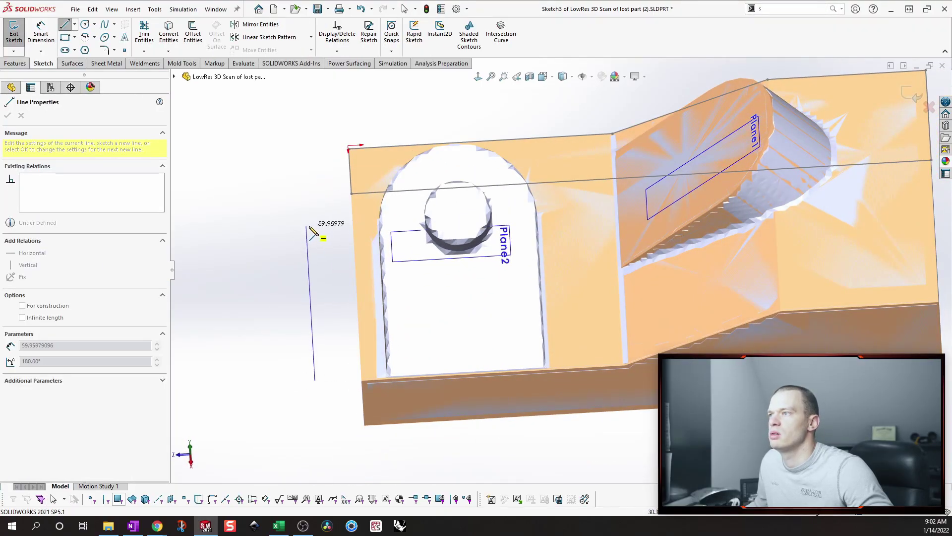
left_click(307, 227)
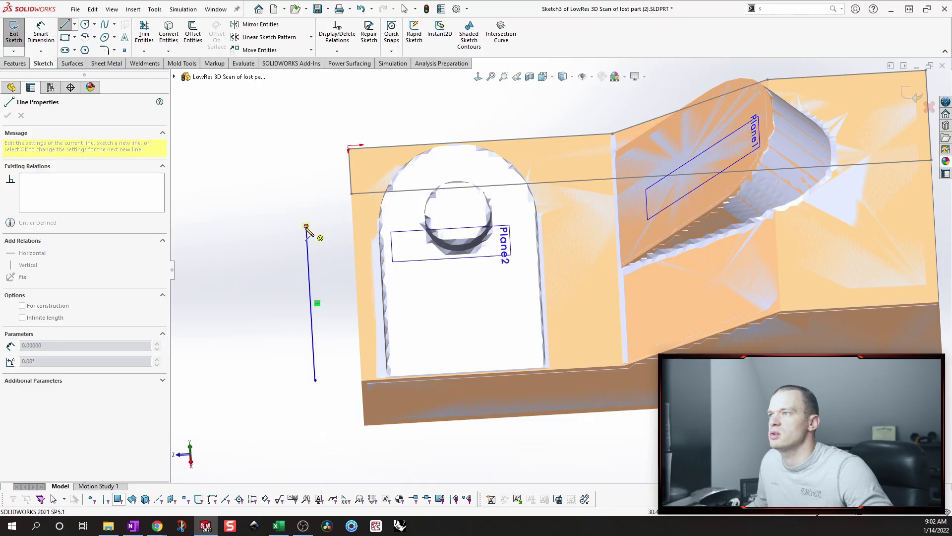
left_click(576, 205)
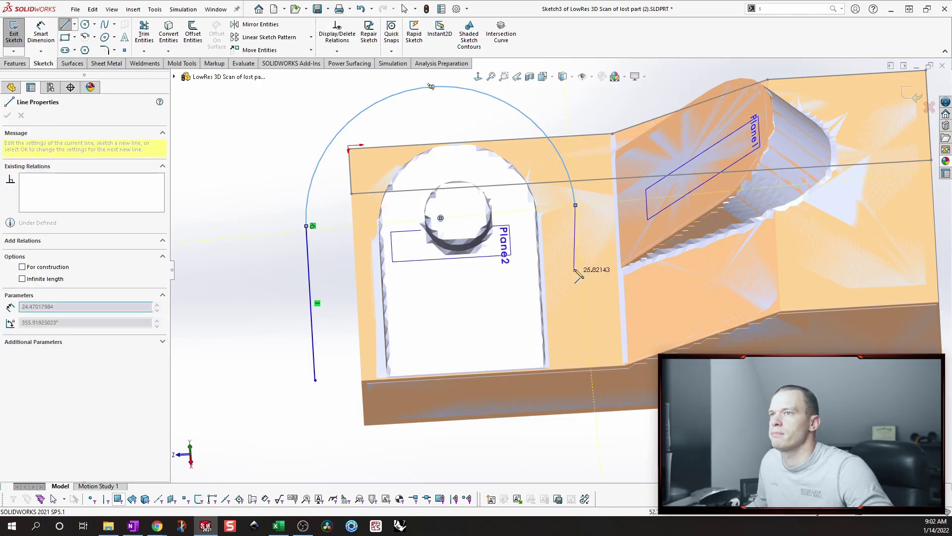
left_click(585, 378)
left_click(316, 394)
key("Escape")
left_click_drag(315, 380, 316, 393)
Step: Make the arch's outer side line coincident with a mesh vertex on the boss side wall facing away from the other angled boss
left_click(329, 331)
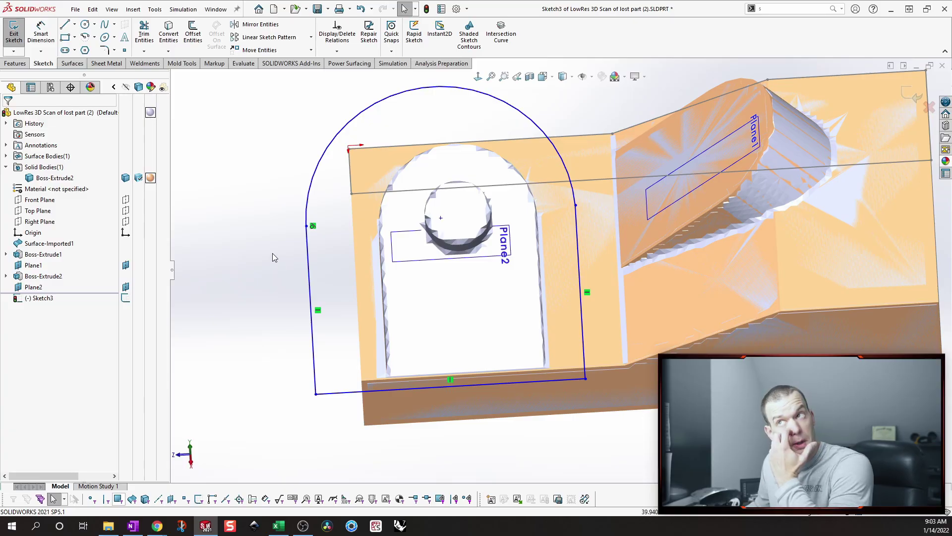
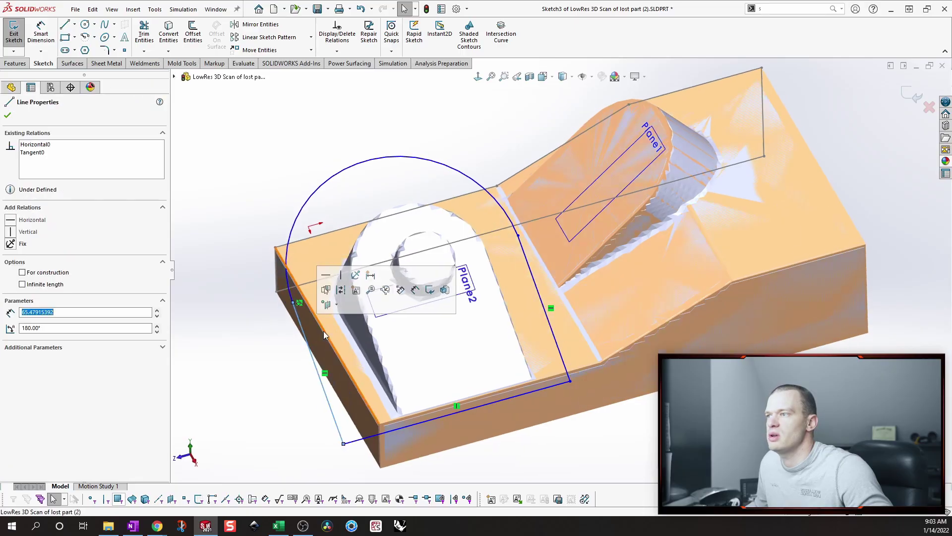
middle_click_drag(324, 331, 362, 328)
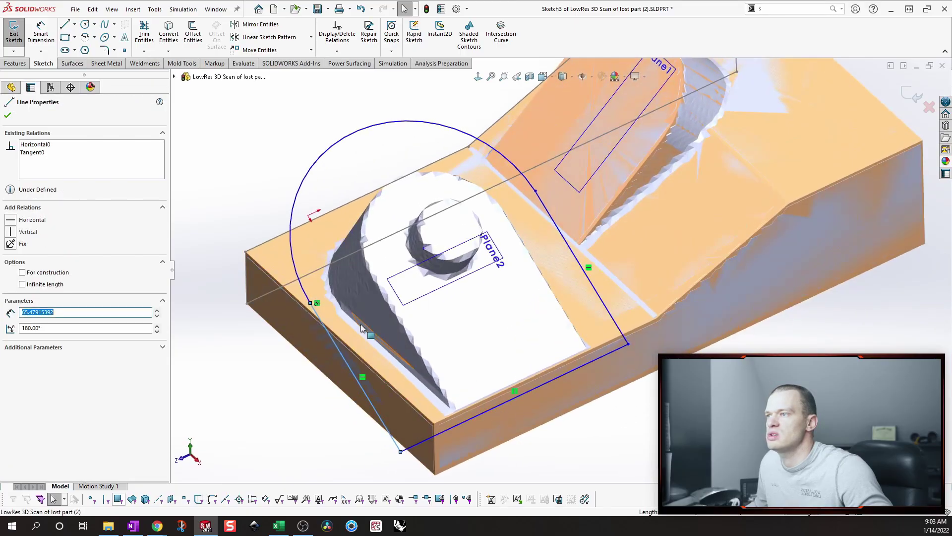
left_click(371, 300, "ctrl")
left_click(415, 241)
left_click(350, 111)
middle_click_drag(350, 111, 396, 153)
Step: Make the arch's other side line coincident with a mesh vertex on the boss side wall facing the other angled boss
left_click(569, 285)
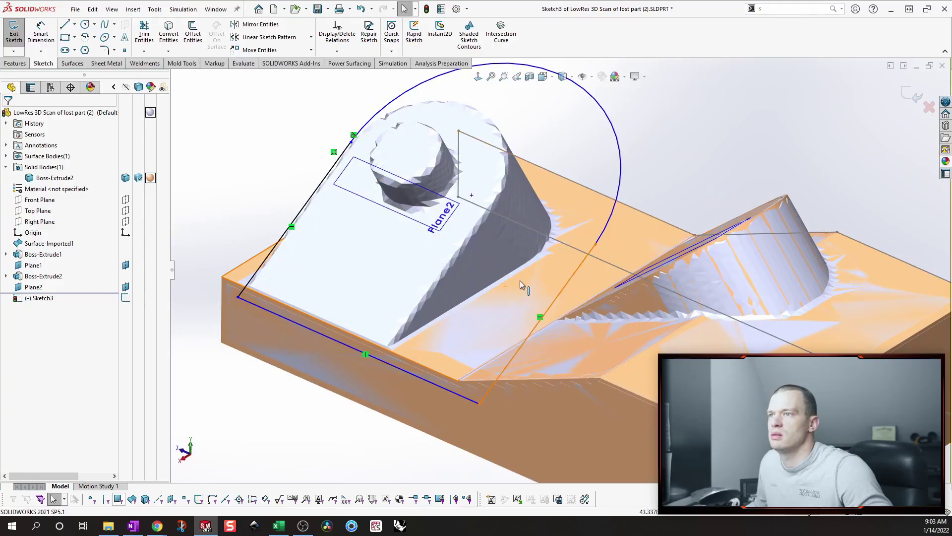
left_click(492, 249, "ctrl")
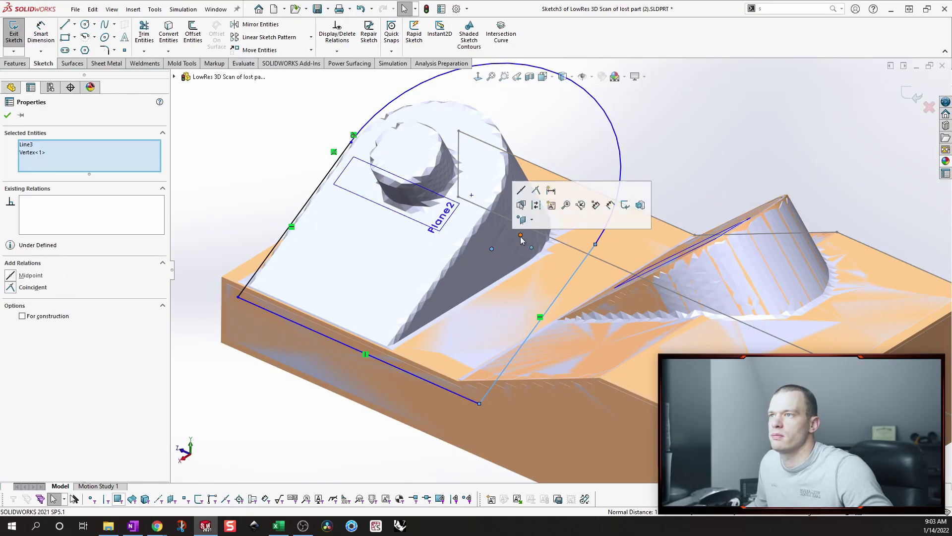
left_click(536, 192)
left_click(724, 143)
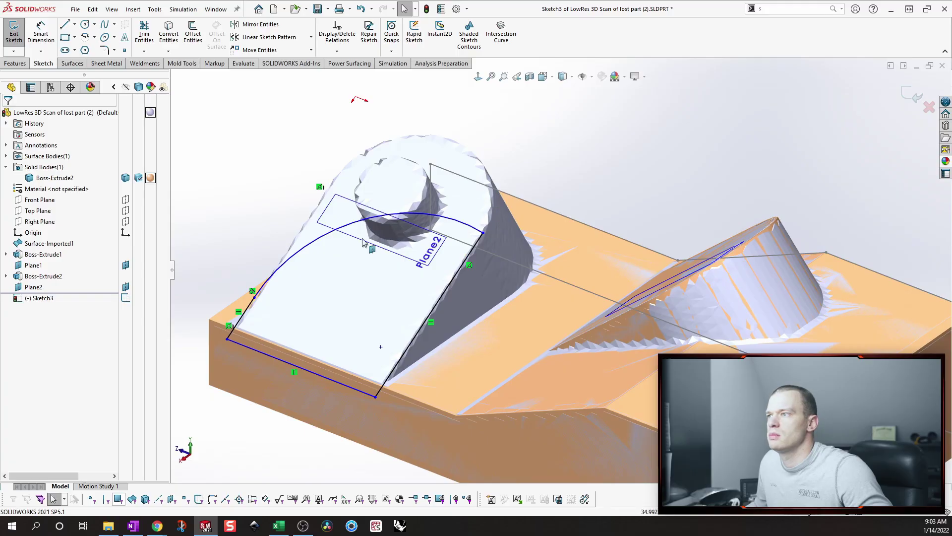
Step: Make the arc tangent to the second side line at their shared endpoint
left_click(485, 233)
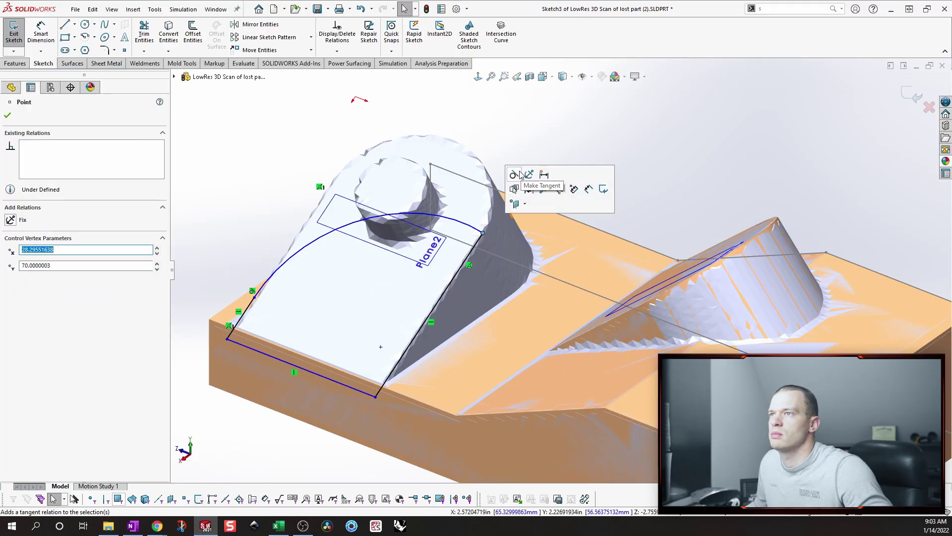
left_click(525, 175)
left_click(562, 117)
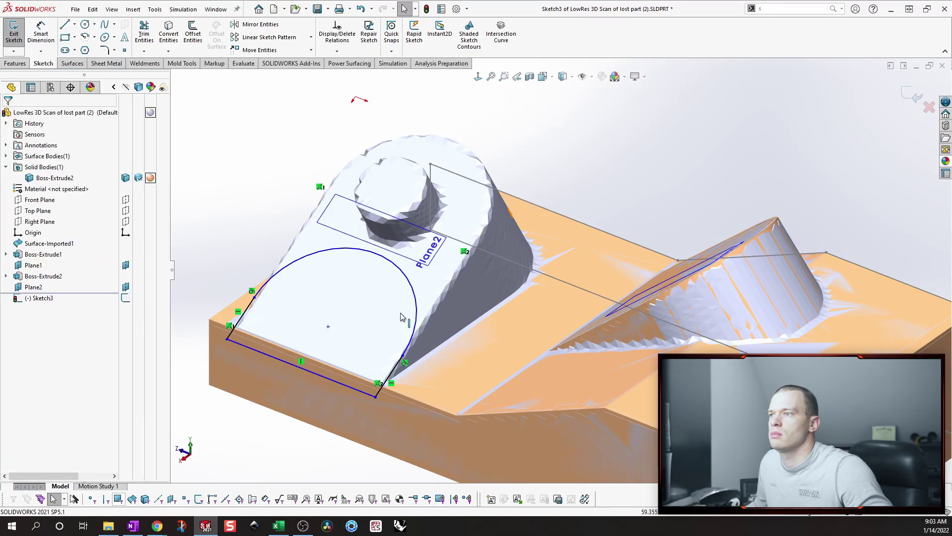
Step: Make the profile's arc coincident with a mesh vertex on the rounded end wall of the cylinder-carrying boss
left_click(402, 273)
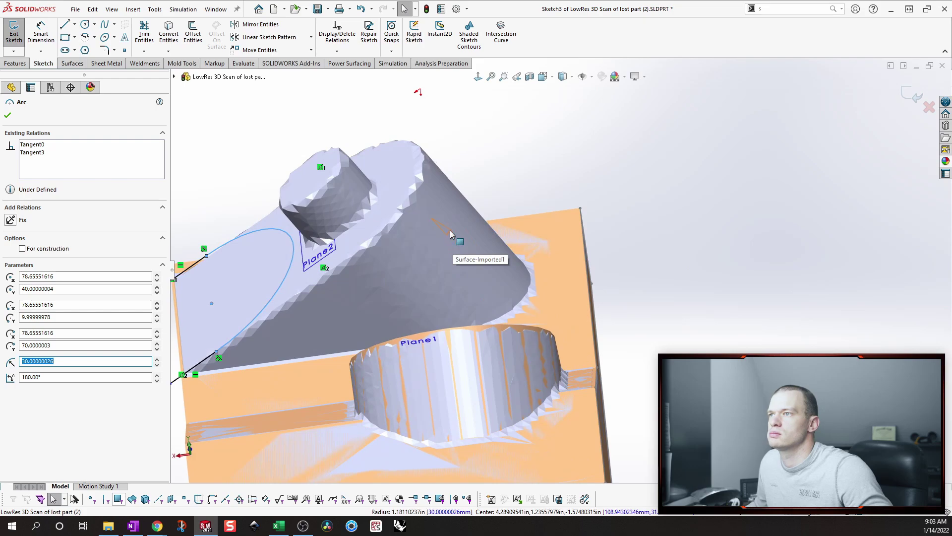
left_click(451, 230, "ctrl")
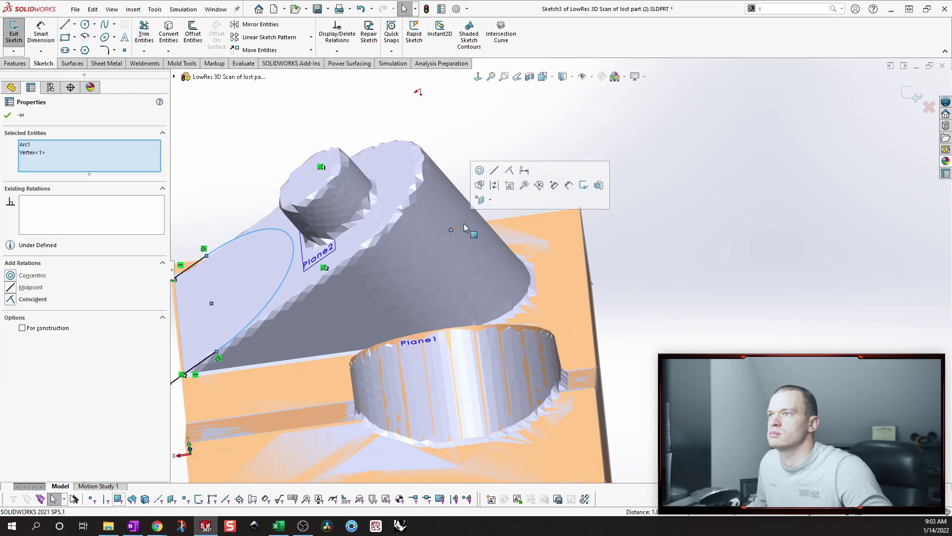
left_click(506, 173)
left_click(744, 276)
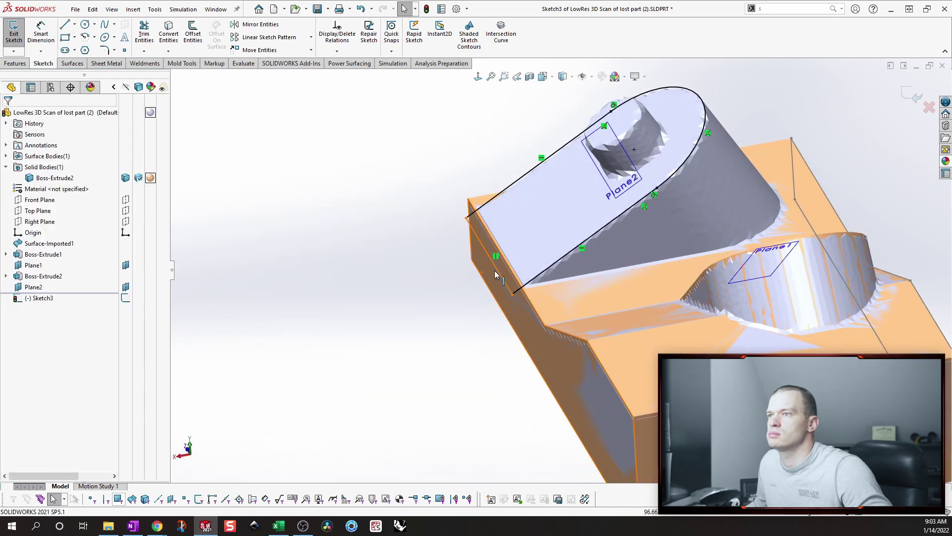
Step: Make the profile's closing line collinear with the upper end edge of the base
left_click(495, 270)
scroll(595, 163, "down", 5)
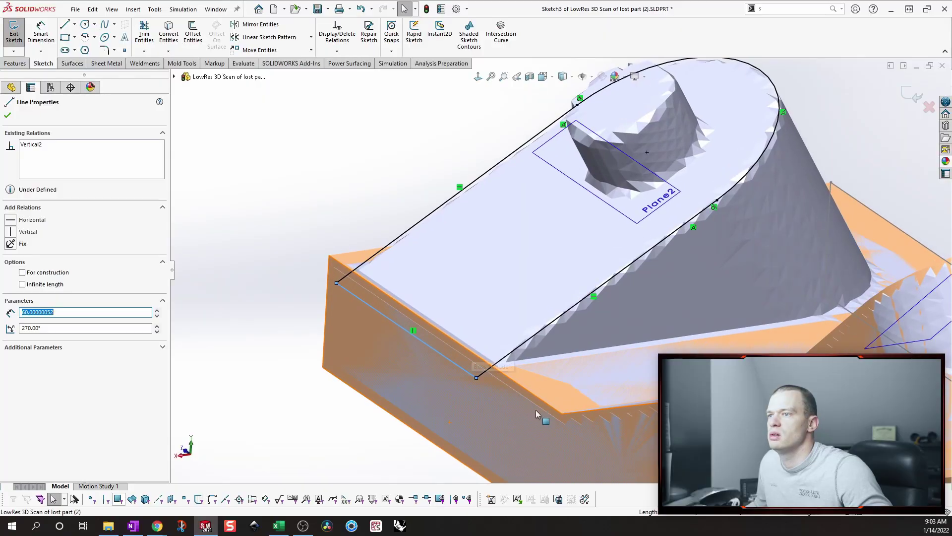
left_click(491, 363, "ctrl")
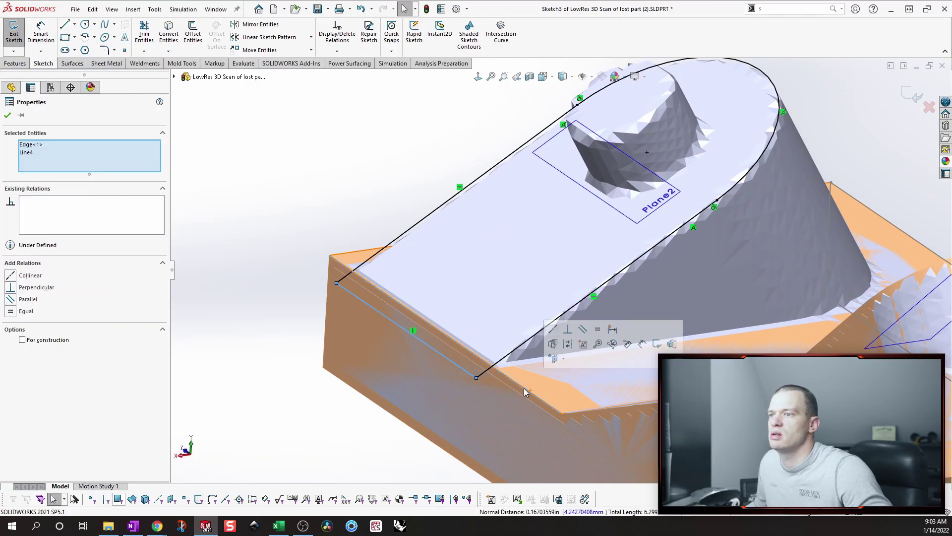
left_click(555, 328)
left_click(340, 128)
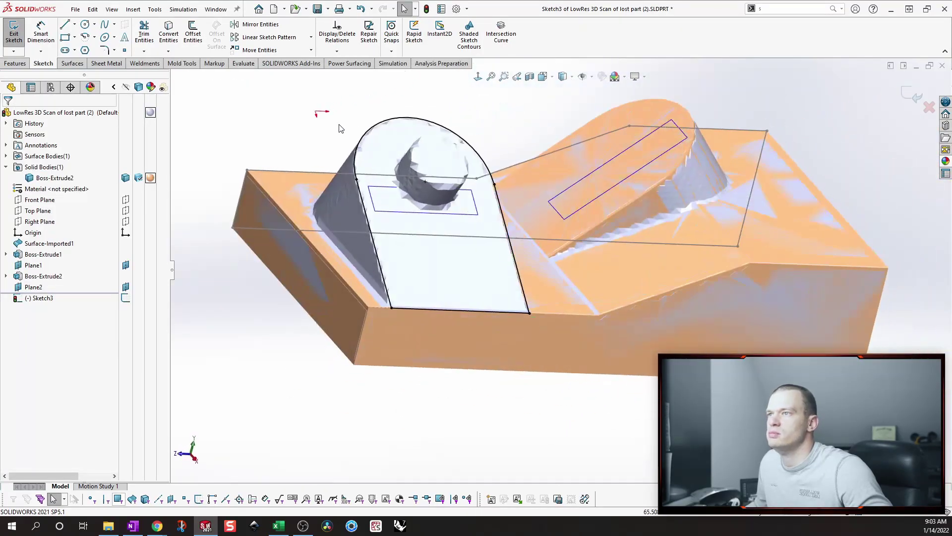
key("s")
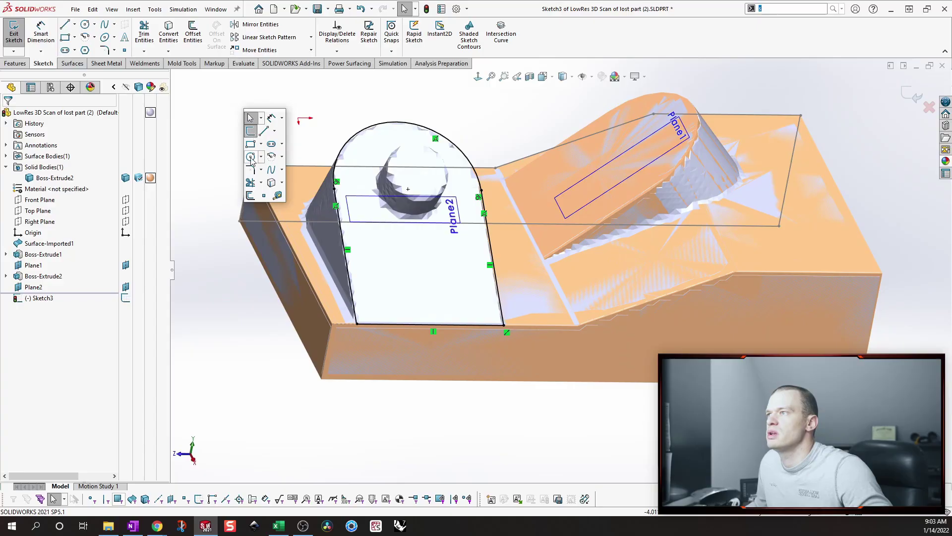
left_click(261, 157)
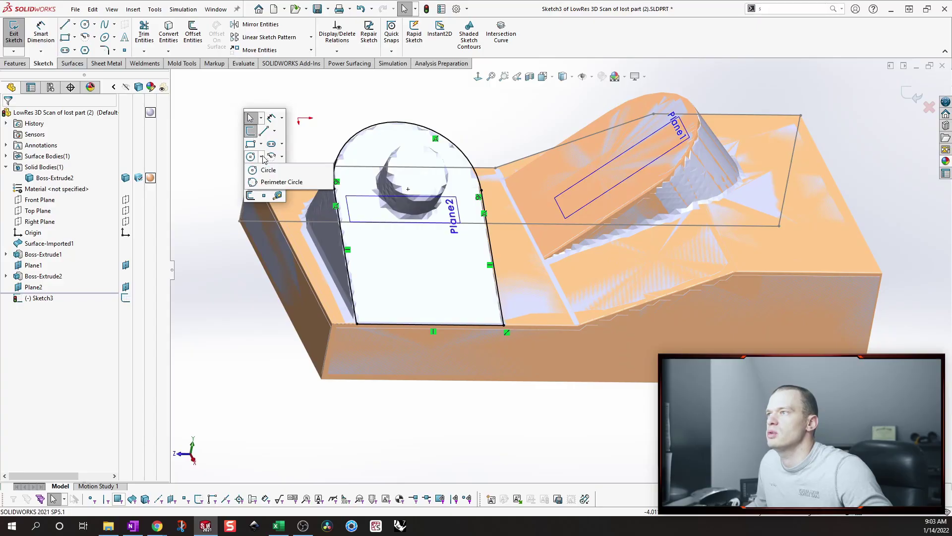
left_click(279, 182)
key("ctrl+8")
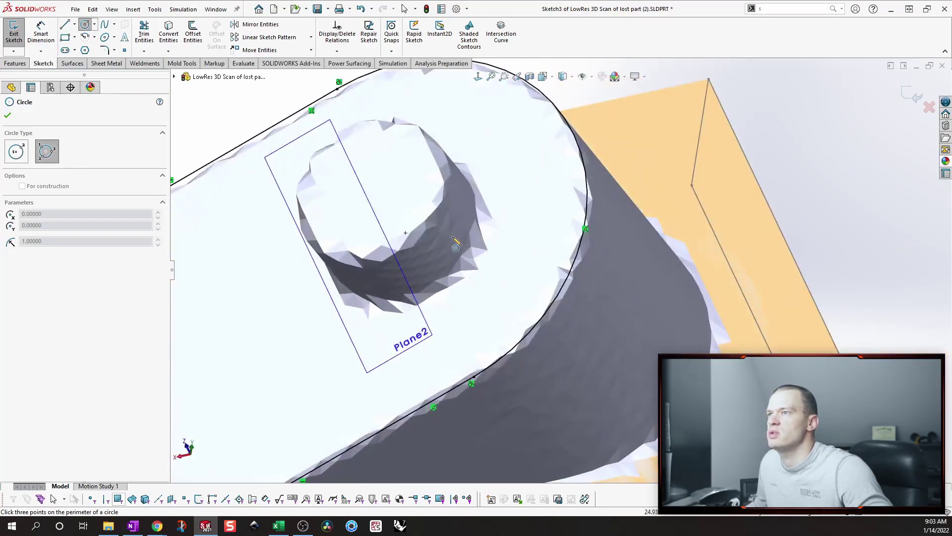
key("Escape")
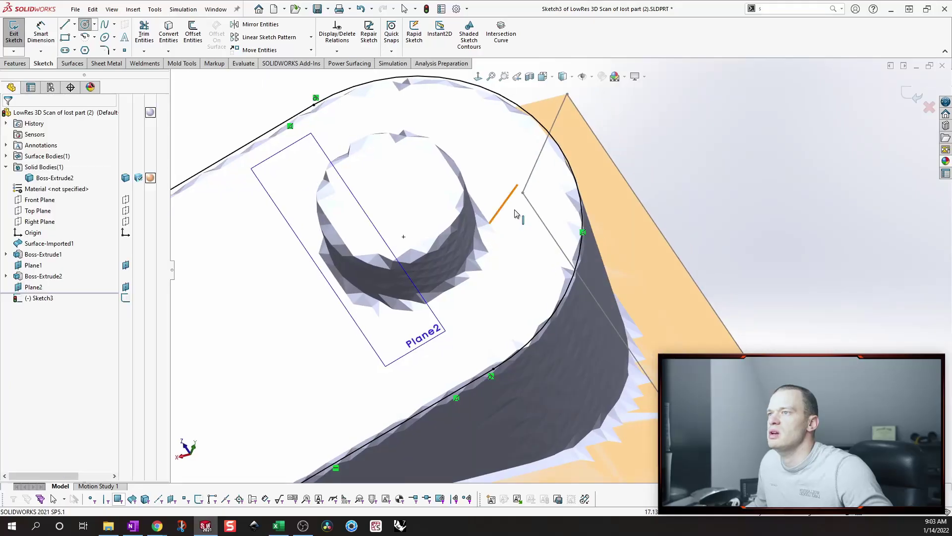
Step: Sketch a circle with a radius of about 9.3 mm inside the outline of the small cylinder
key("s")
left_click(684, 198)
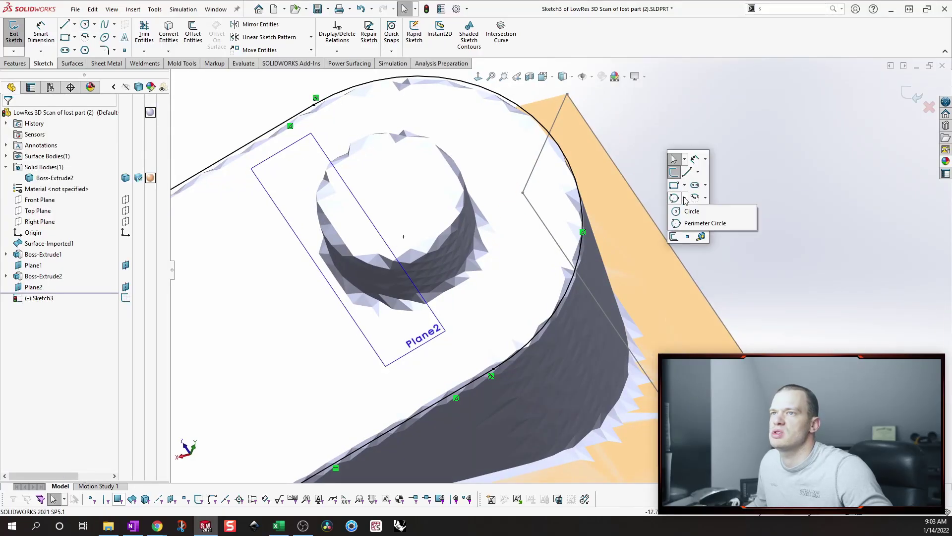
left_click(690, 212)
left_click(391, 217)
left_click(440, 189)
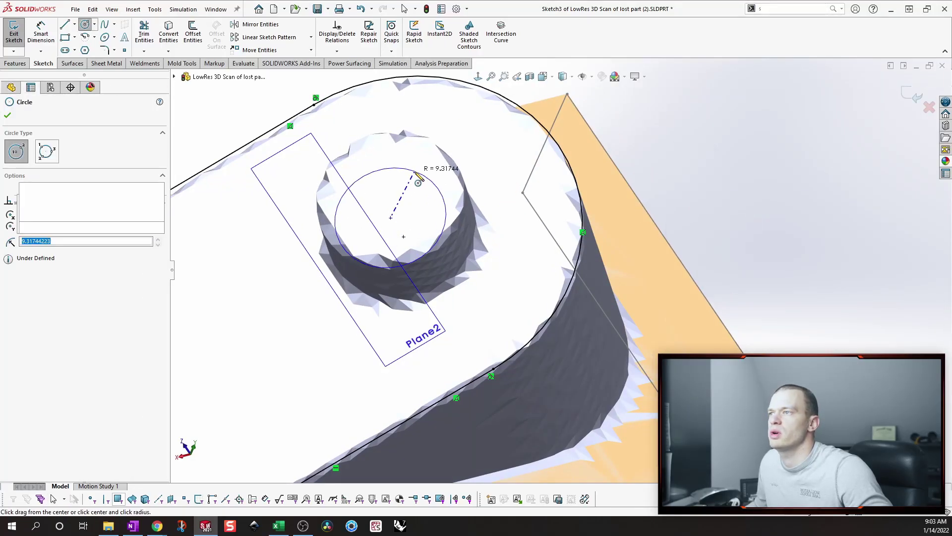
key("Escape")
Step: Make the circle coincident with a mesh vertex on the small cylinder's side wall
left_click(435, 183)
middle_click_drag(436, 184, 480, 248)
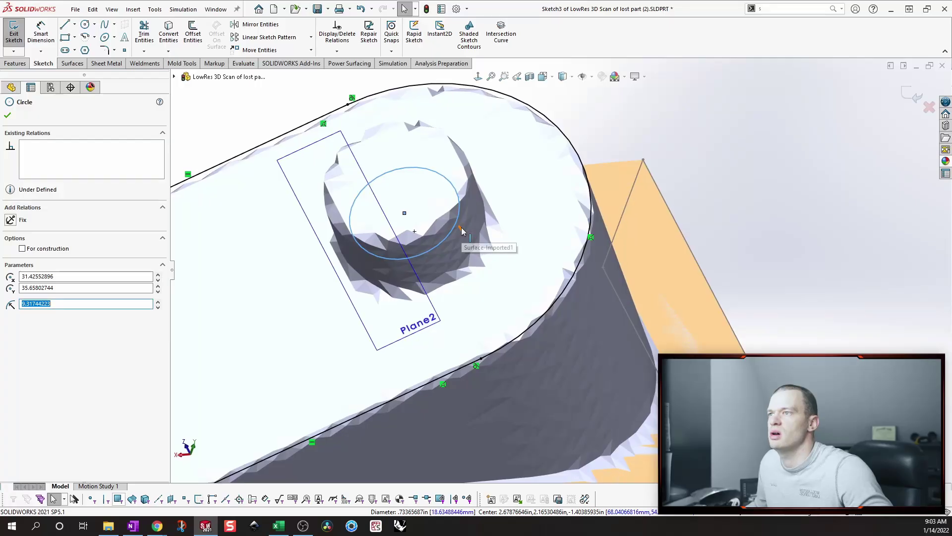
left_click(464, 235, "ctrl")
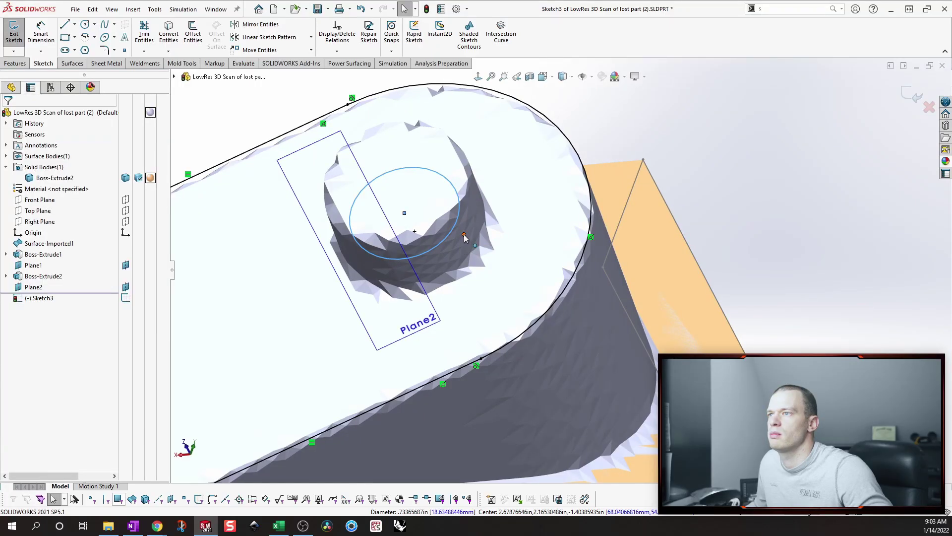
left_click(511, 178)
left_click(681, 105)
middle_click_drag(679, 105, 683, 106)
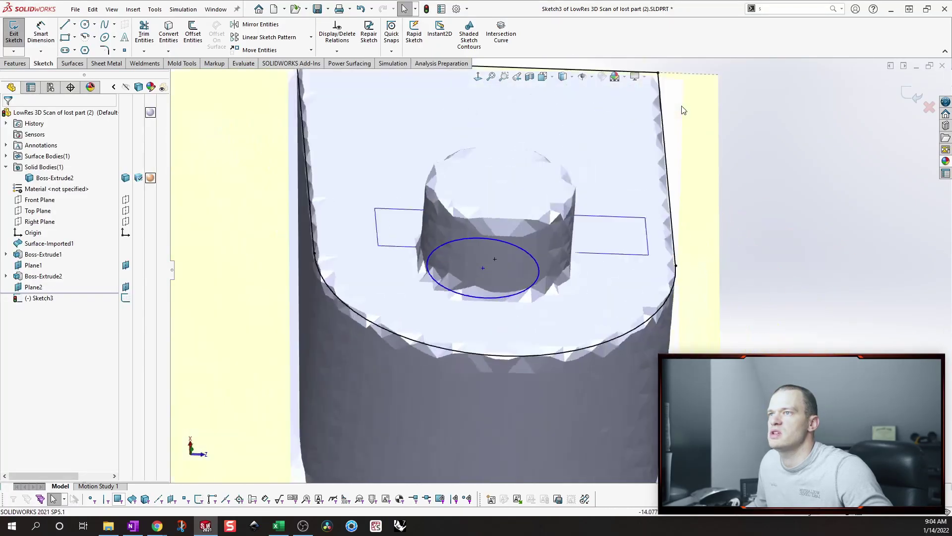
left_click(457, 318)
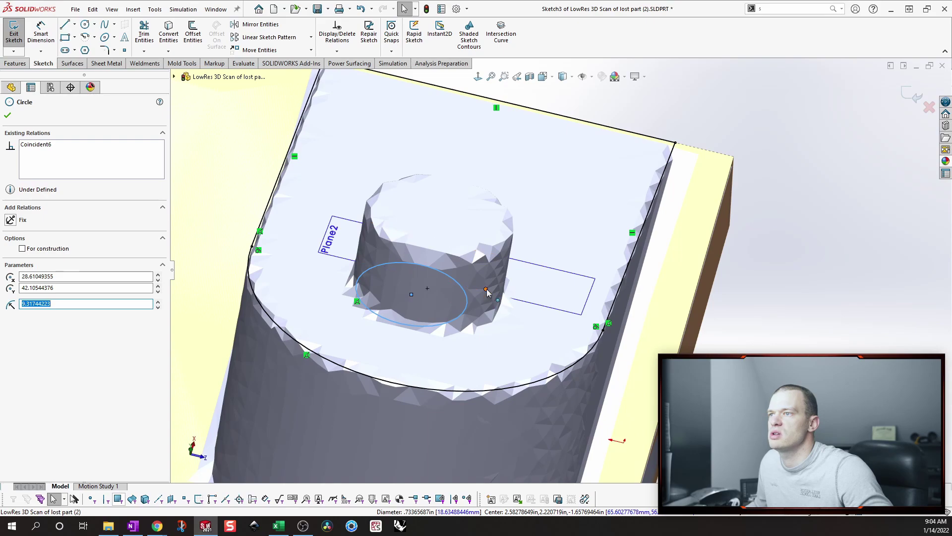
left_click(486, 290, "ctrl")
left_click(786, 237)
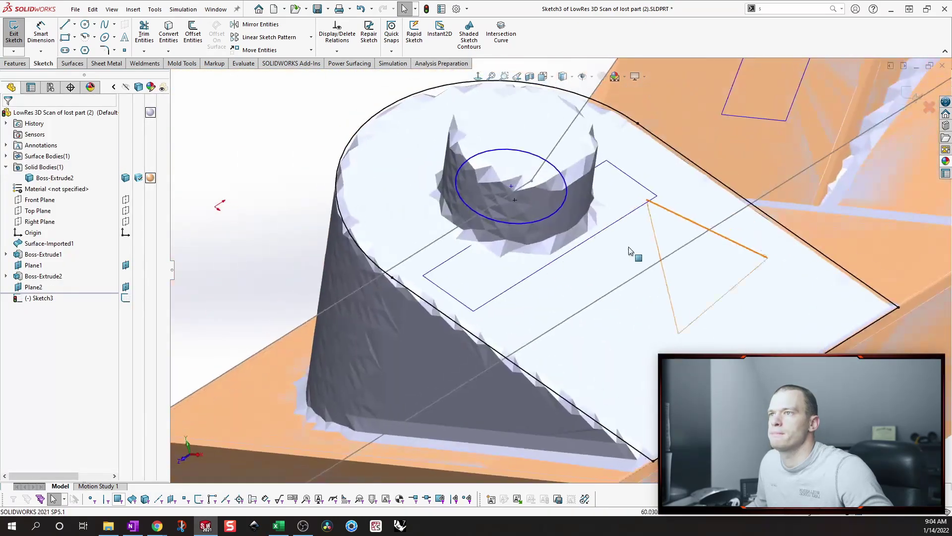
Step: Make the circle coincident with a second mesh vertex on the cylinder's wall and shift its free side toward the outer side of the boss
left_click(544, 222)
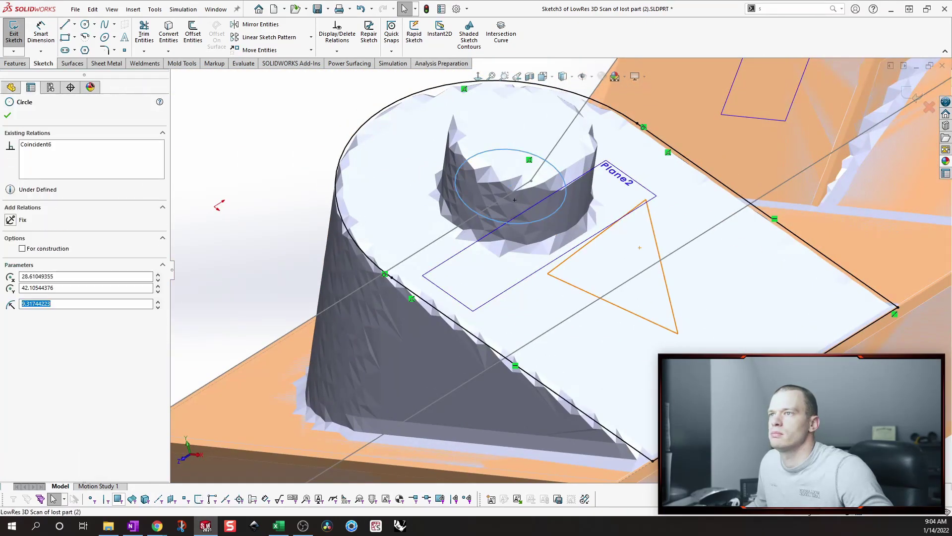
left_click(531, 222, "ctrl")
left_click(574, 164)
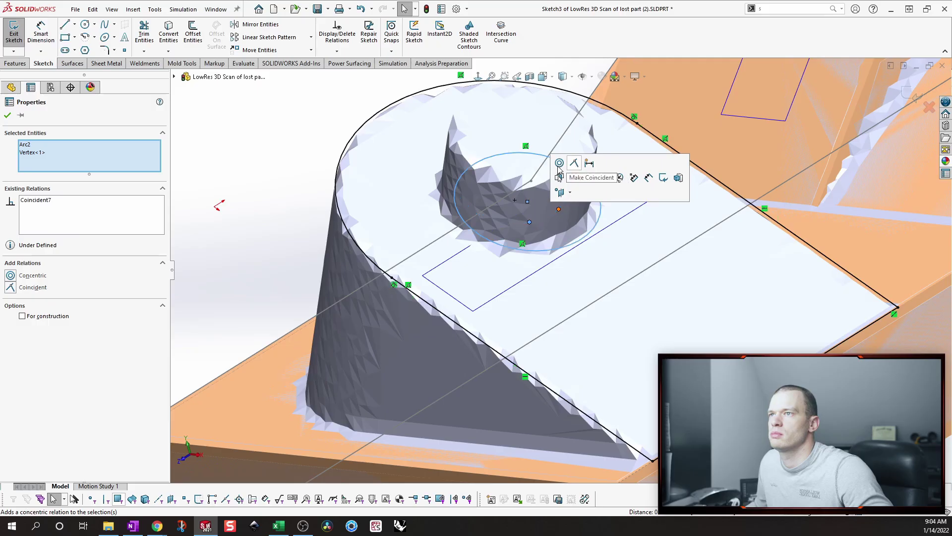
left_click(293, 132)
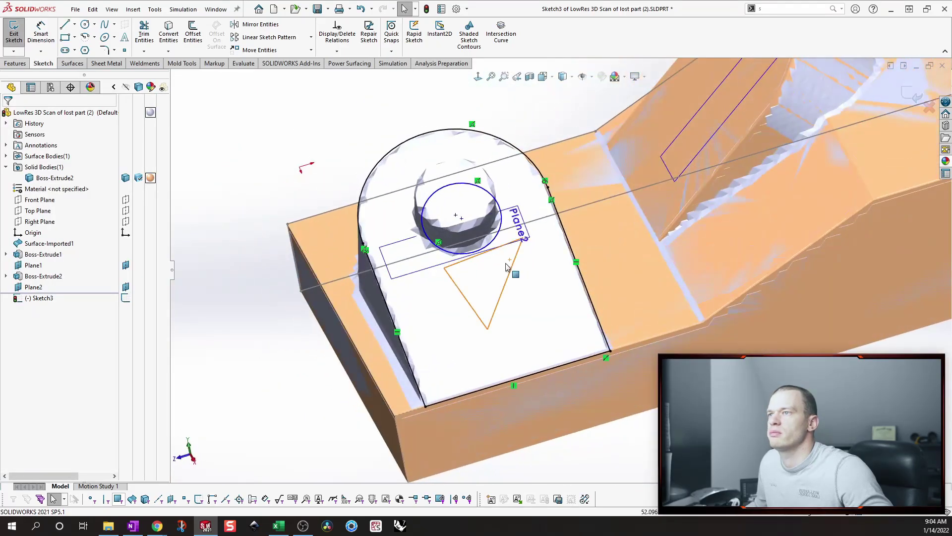
mouse_move(503, 242)
left_mouse_down()
mouse_move(513, 260)
mouse_move(491, 247)
left_mouse_up()
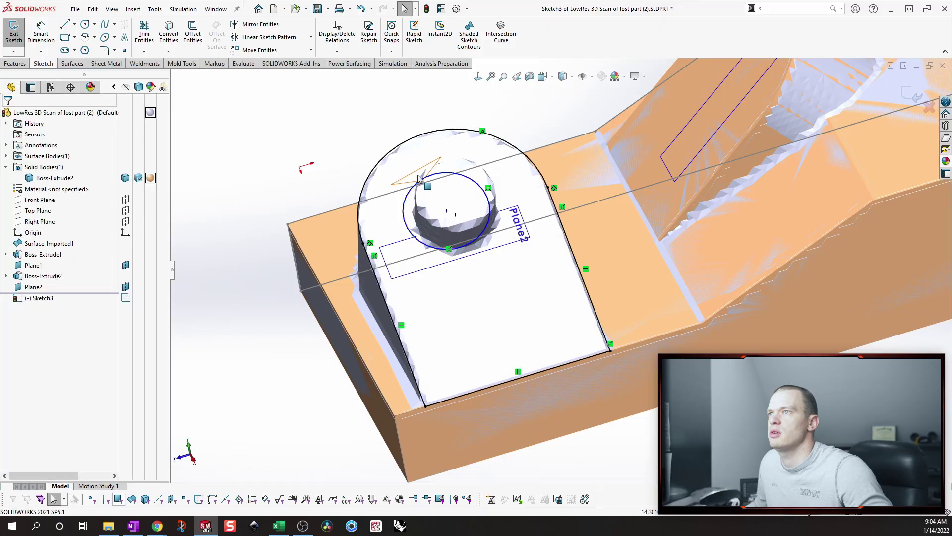
Step: Make the small cylinder's circle coincident with a third mesh vertex on the cylinder's side wall
left_click(409, 194)
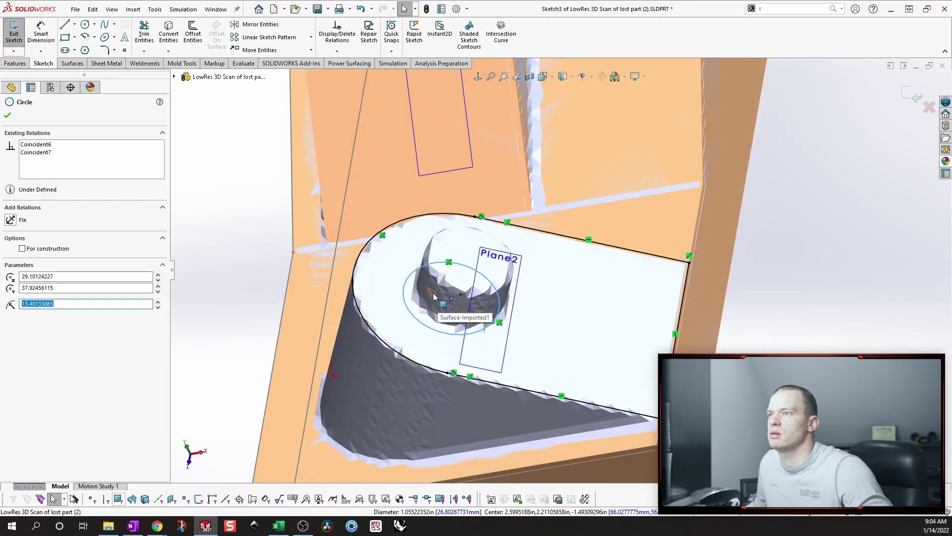
left_click(435, 296, "ctrl")
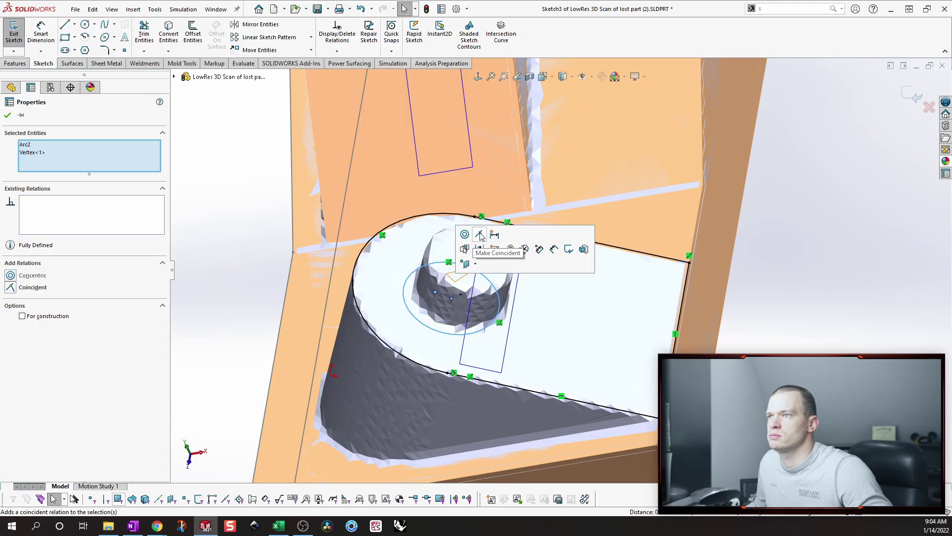
left_click(469, 231)
left_click(810, 323)
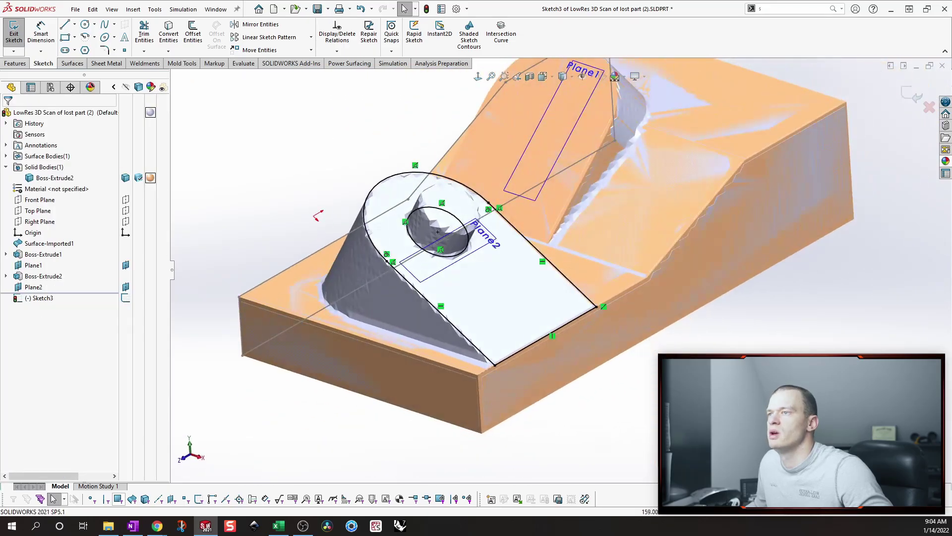
Step: Start a boss extrusion from the rounded boss profile sketch
left_click(15, 63)
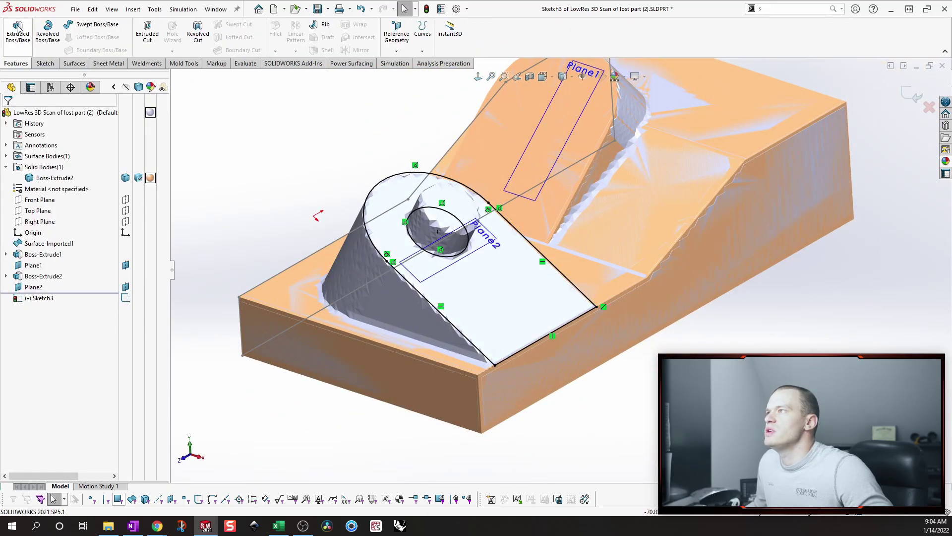
left_click(17, 33)
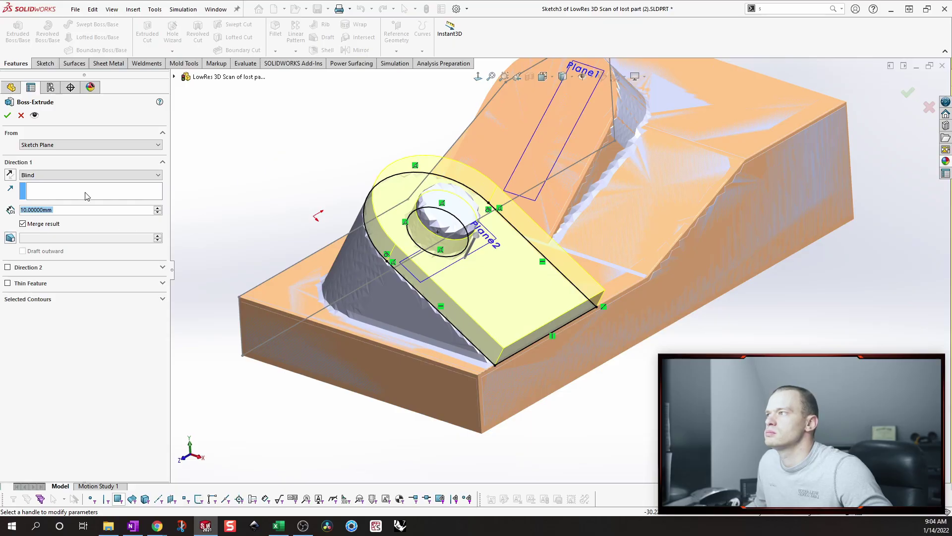
Step: Try to limit the extrusion to the rounded outer profile by selecting its contour and regions
left_click(28, 299)
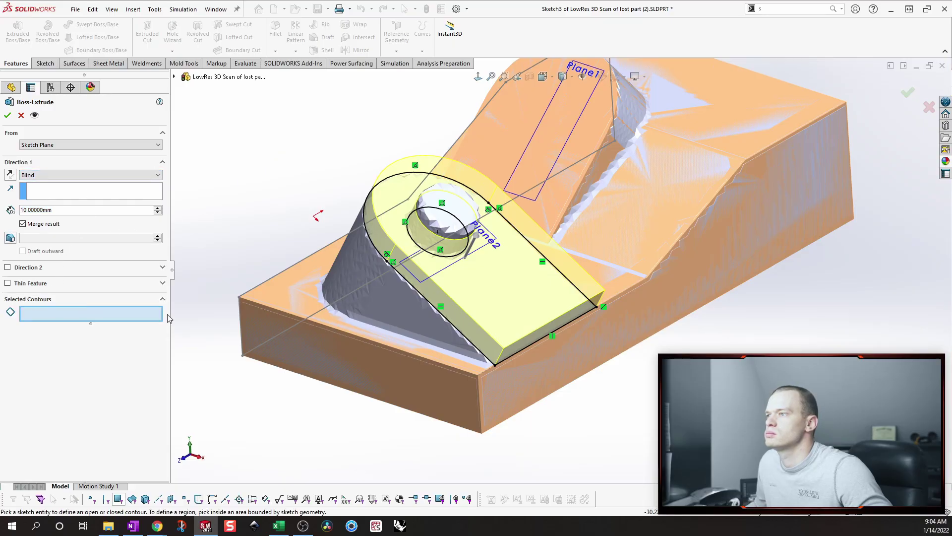
left_click(424, 297)
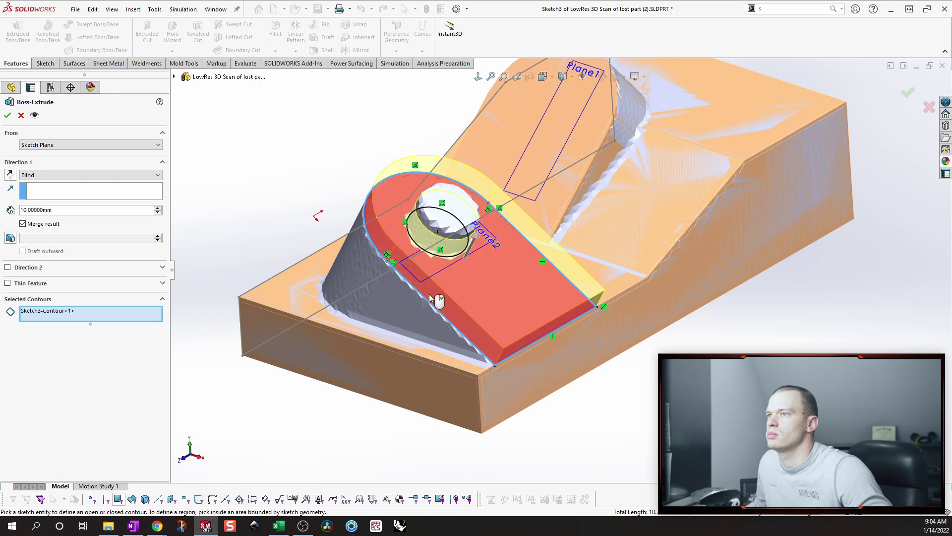
left_click(431, 297)
left_click(448, 226)
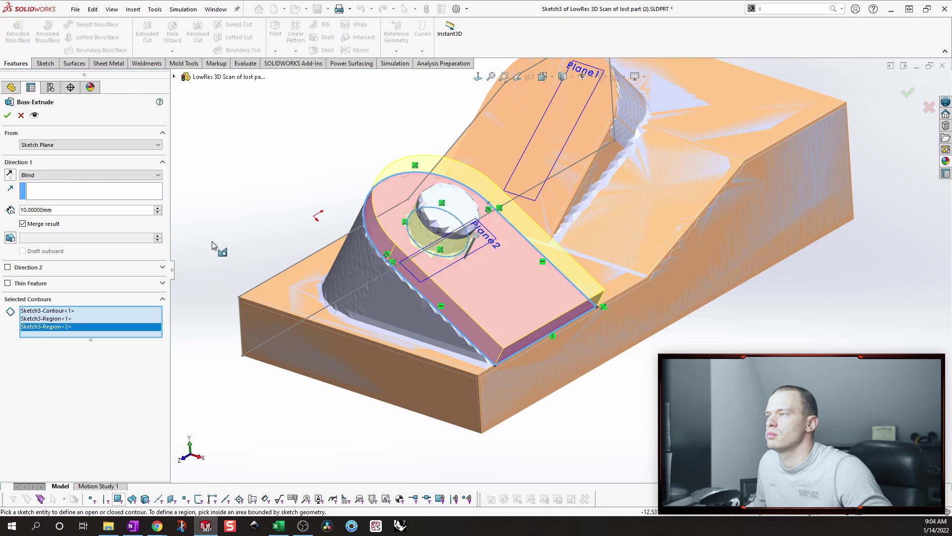
middle_click_drag(446, 231, 455, 246)
left_click(446, 222)
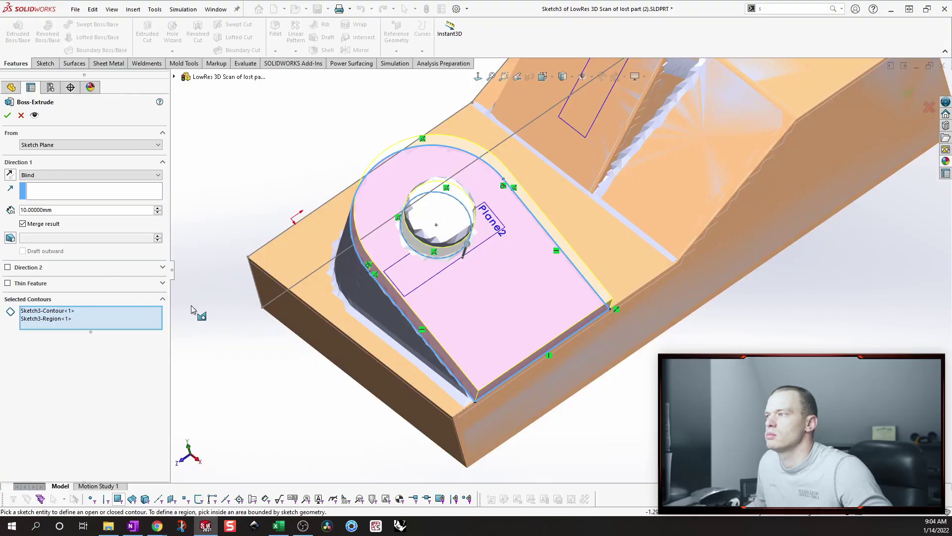
middle_click_drag(198, 304, 284, 218)
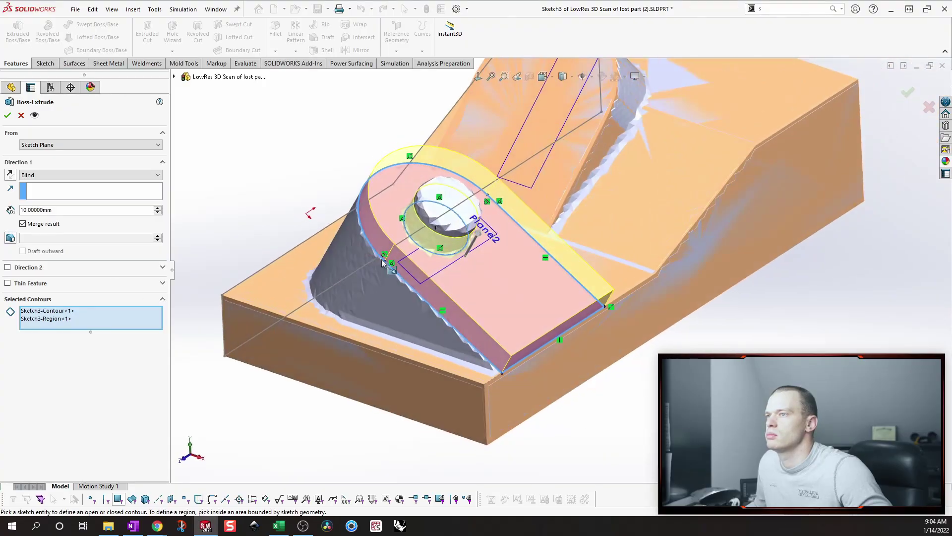
Step: Reverse the extrusion toward the base and set its end condition to Up To Next
left_click(44, 177)
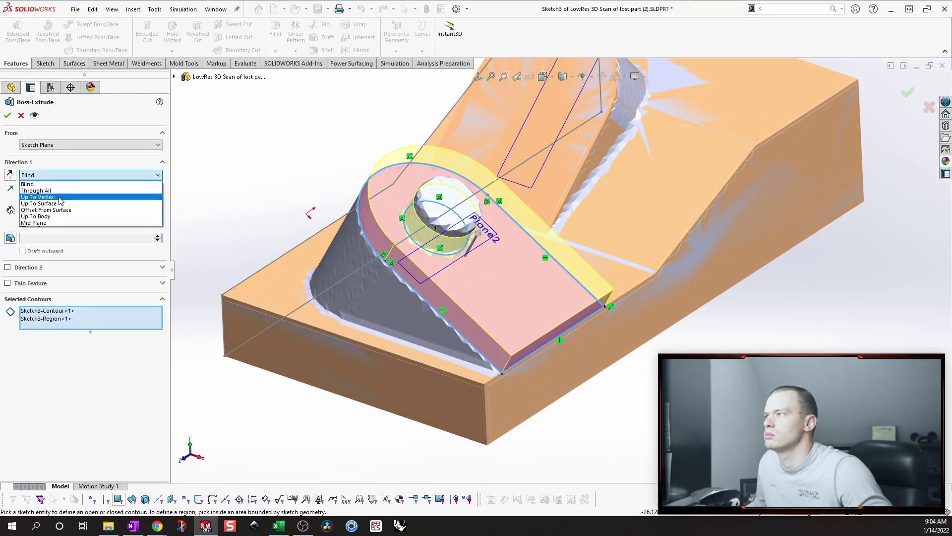
left_click(29, 184)
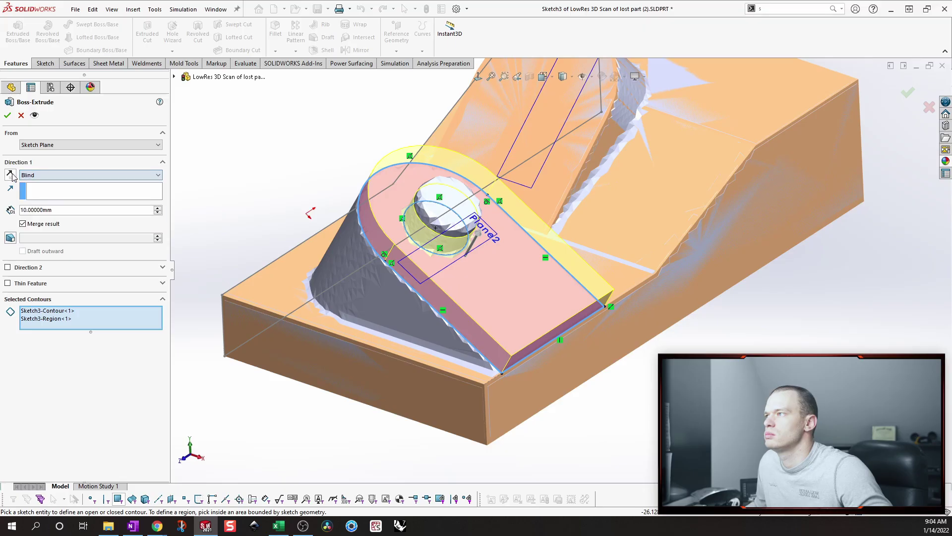
left_click(10, 174)
left_click(56, 178)
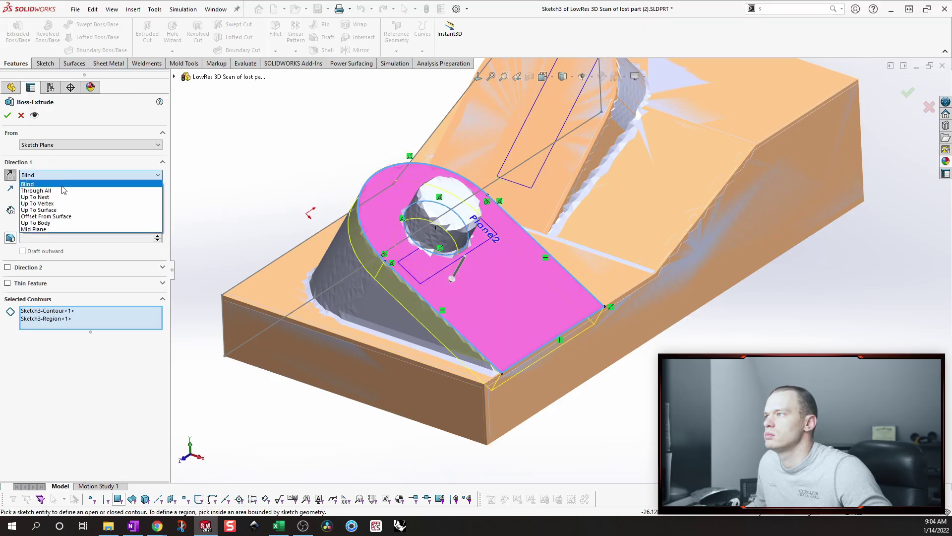
left_click(55, 197)
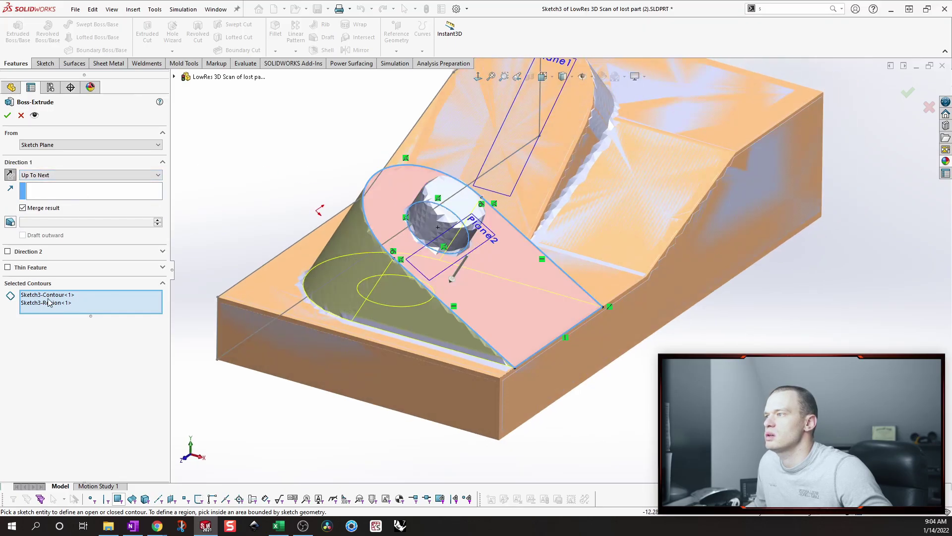
Step: Clear the selected contours, use only the rounded outer outline as the contour, and finish the extrusion
right_click(86, 303)
left_click(105, 309)
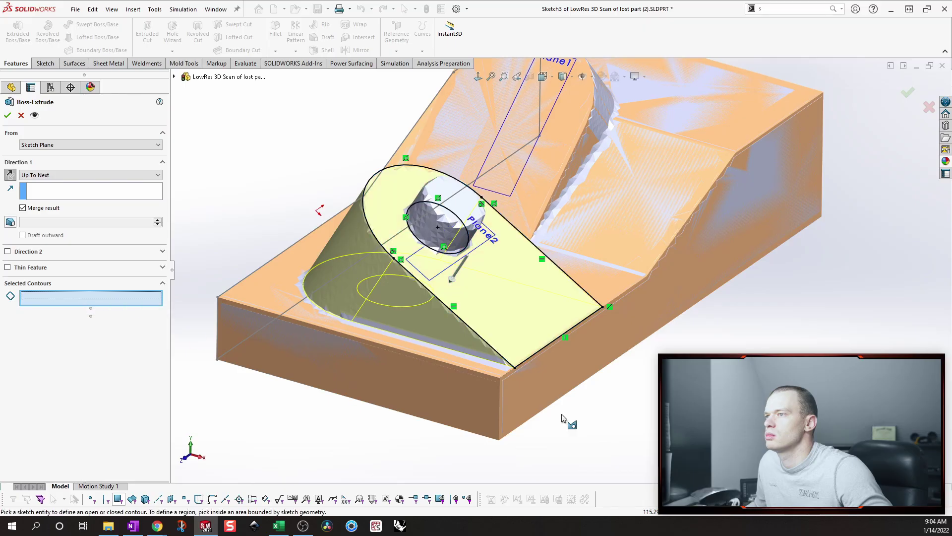
left_click(487, 343)
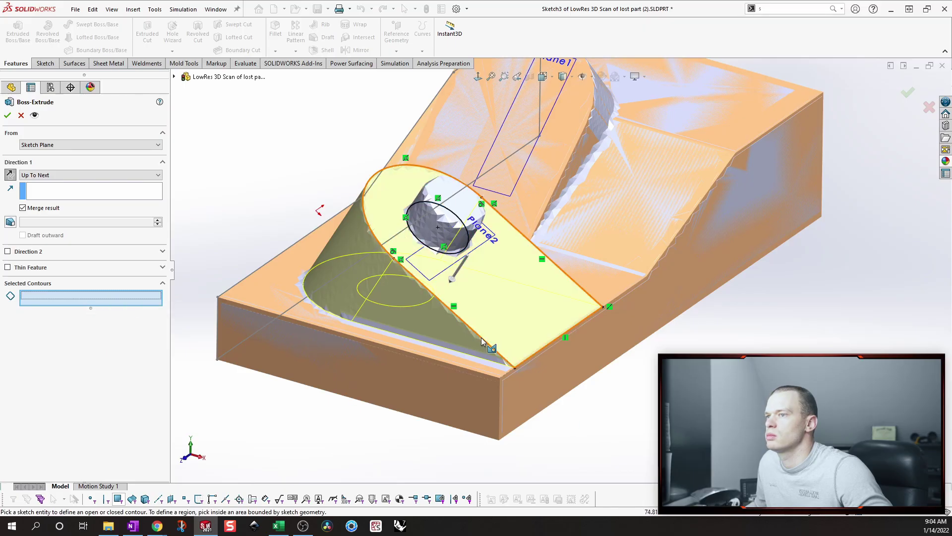
right_click(485, 341)
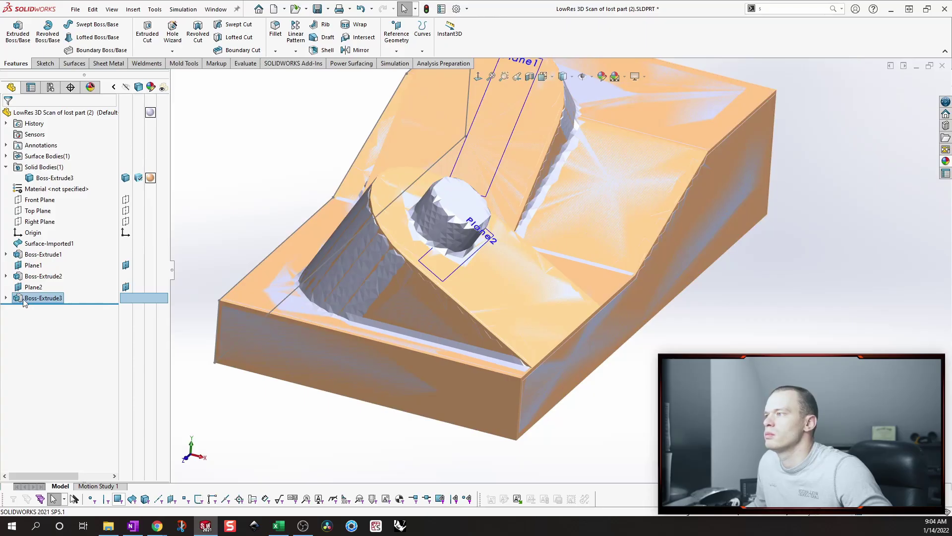
Step: Show the rounded boss's profile sketch and select its circle
left_click(6, 297)
left_click(43, 308)
left_click(38, 278)
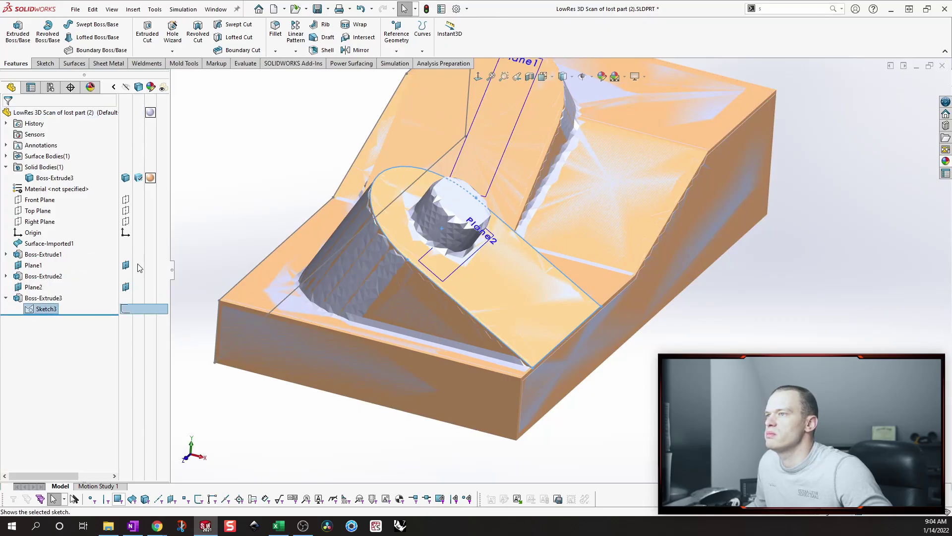
left_click(435, 251)
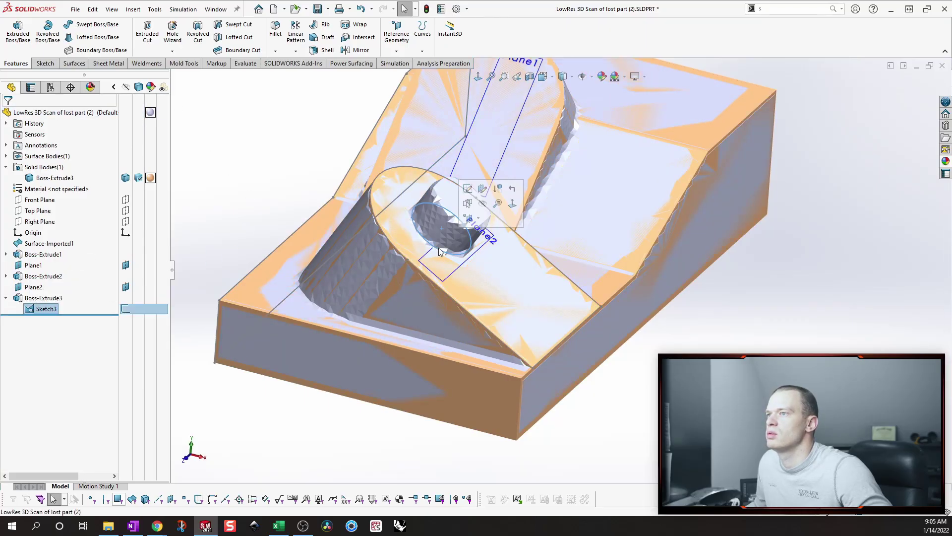
Step: Extrude the circle with Up To Vertex, ending at a mesh vertex on the small cylinder's top face, with the result merged
left_click(18, 31)
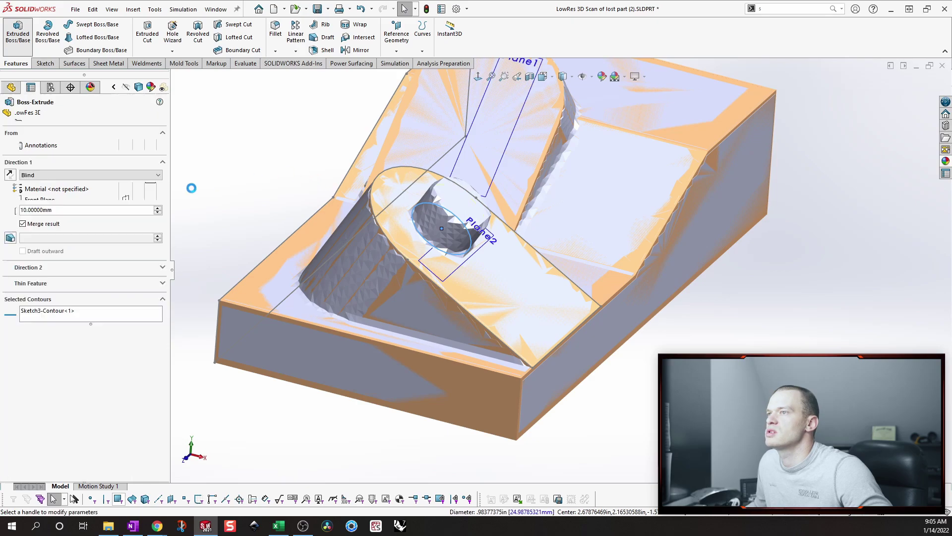
left_click(100, 174)
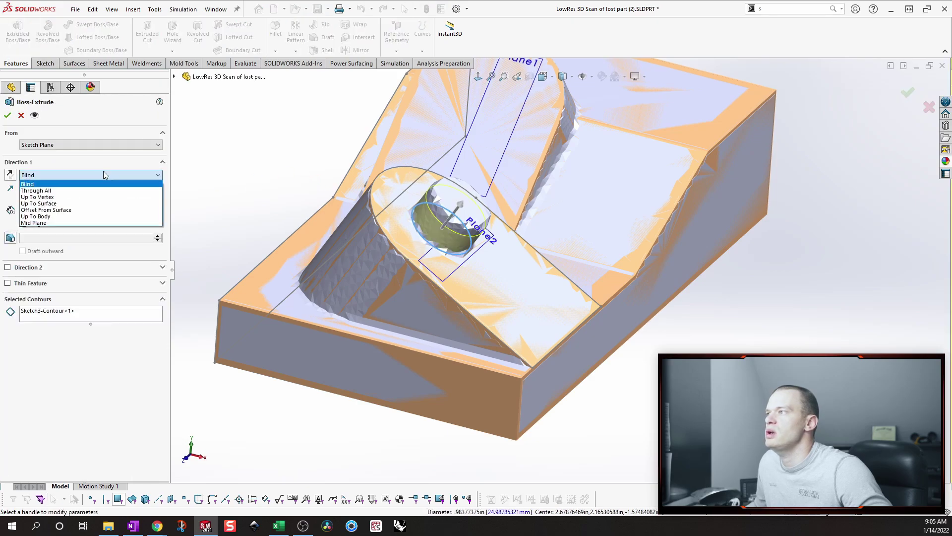
left_click(84, 199)
middle_click_drag(507, 244, 444, 229)
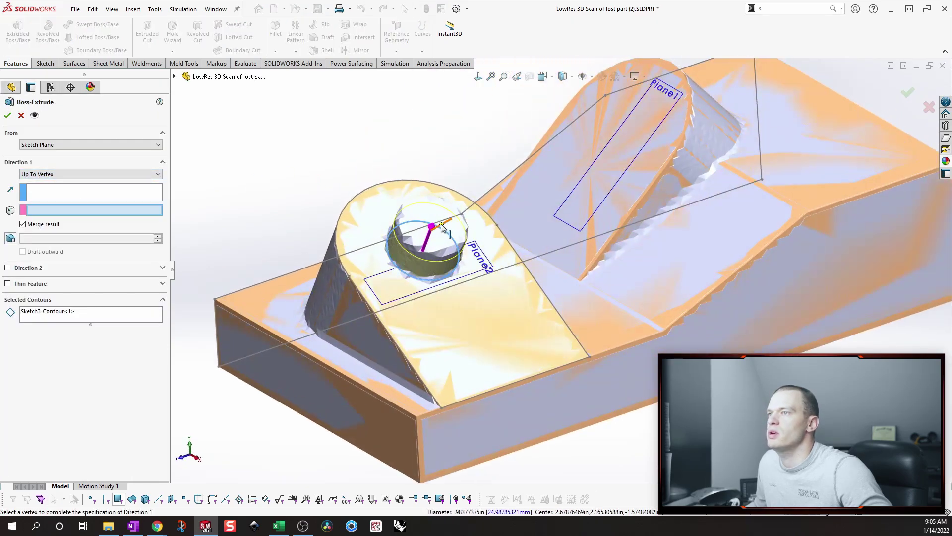
left_click(441, 224)
key("Return")
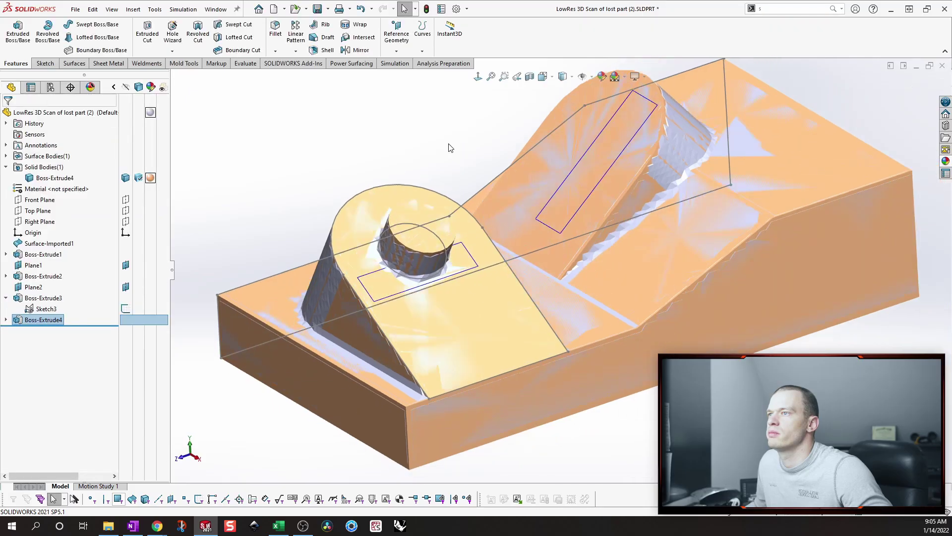
Step: Hide the rounded boss's profile sketch and the base profile sketch
left_click(449, 144)
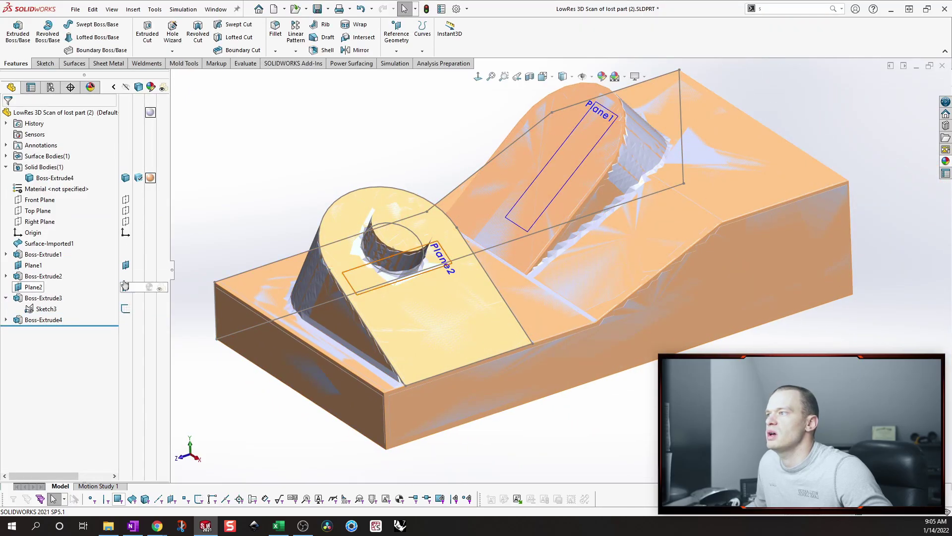
left_click(6, 297)
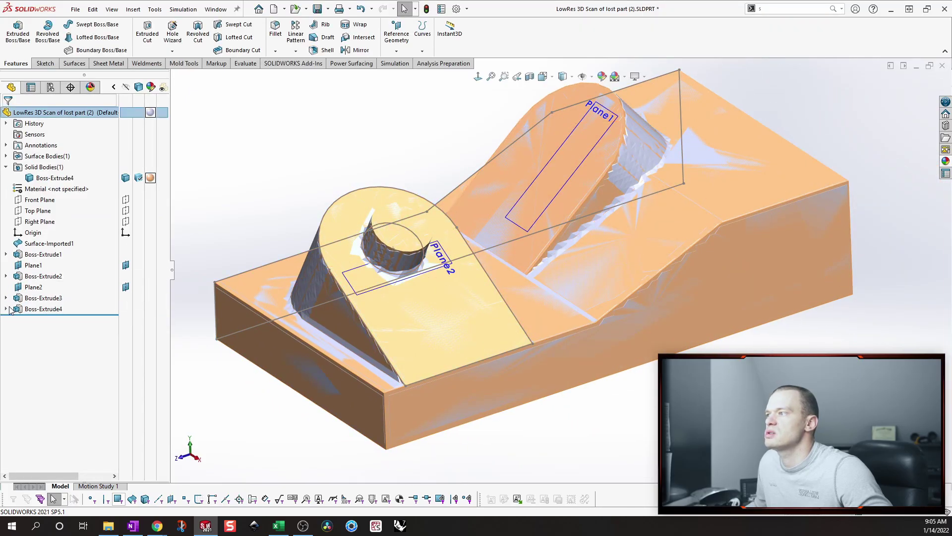
left_click(5, 308)
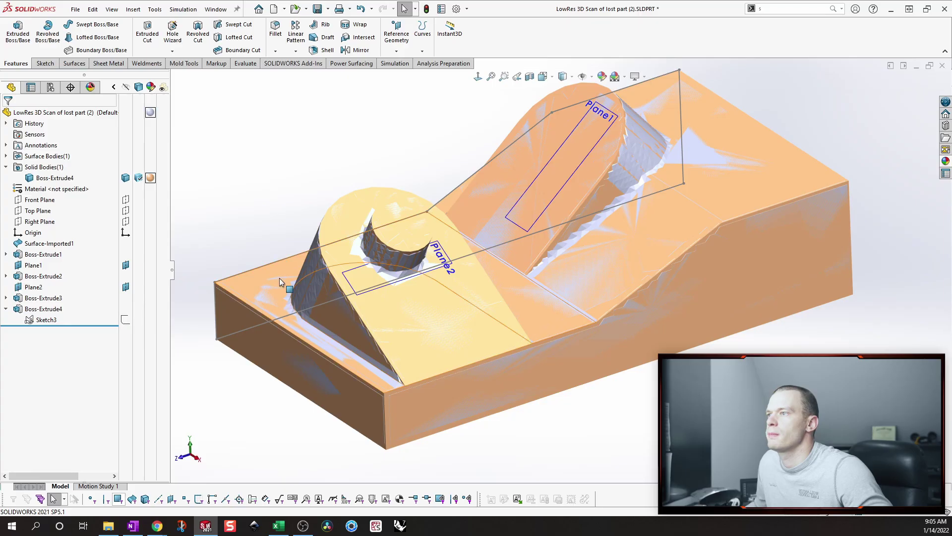
right_click(291, 315)
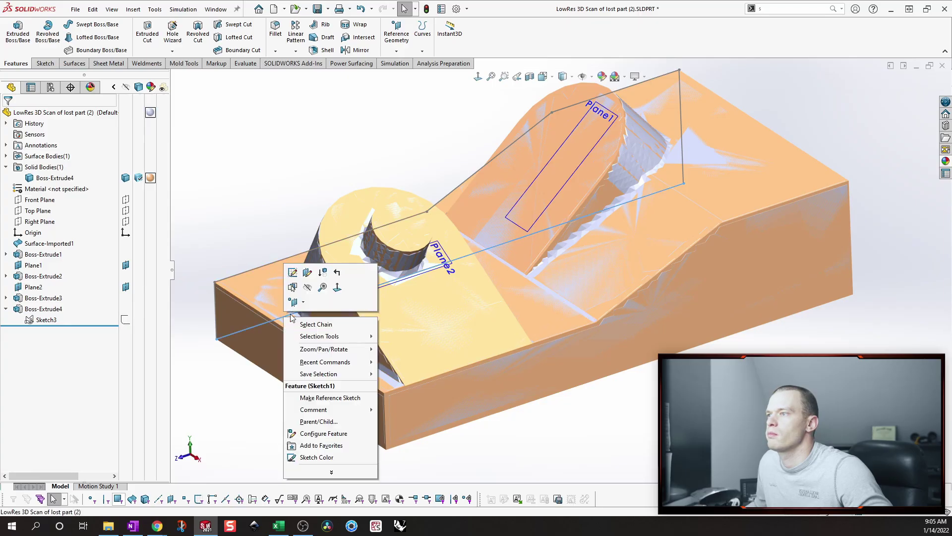
left_click(307, 288)
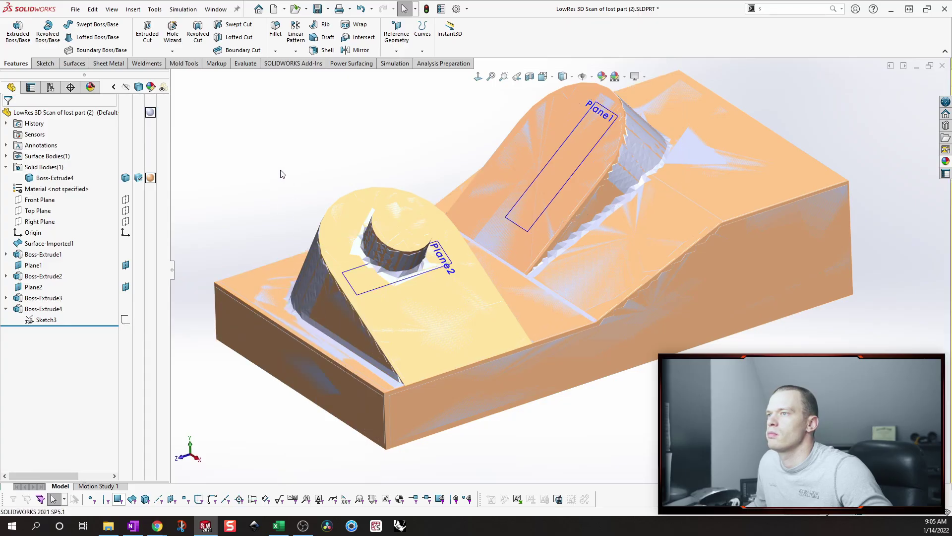
Step: Hide both angled reference planes and the imported scan surface body
left_click(364, 293)
left_click(421, 249)
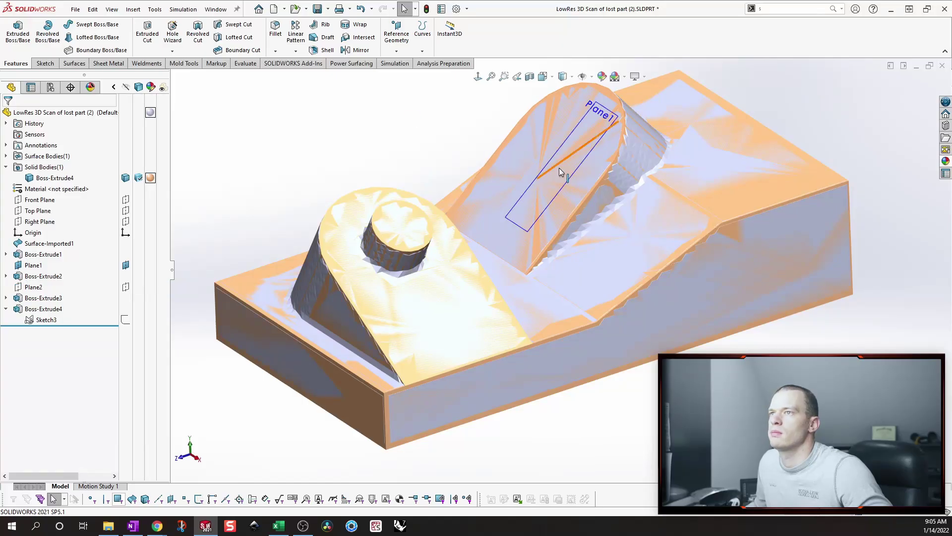
left_click(570, 159)
left_click(611, 115)
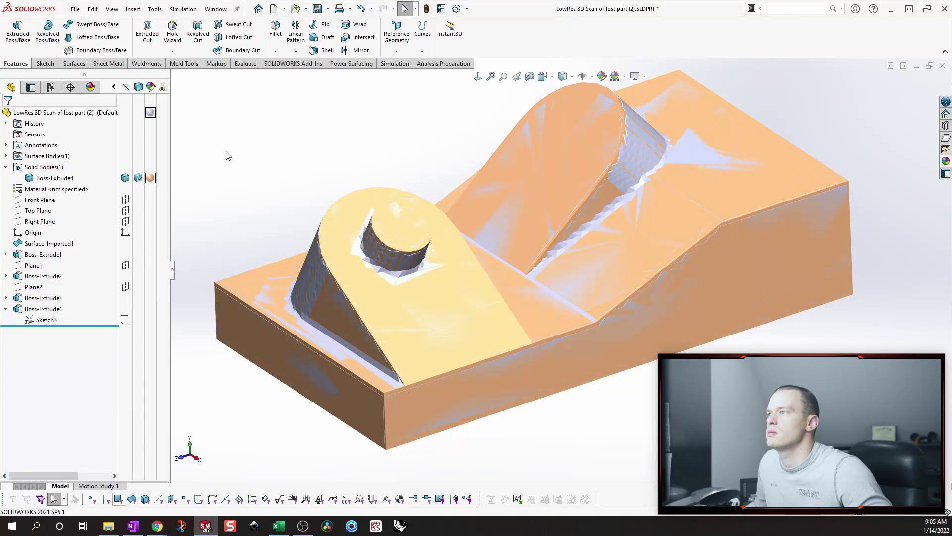
left_click(6, 156)
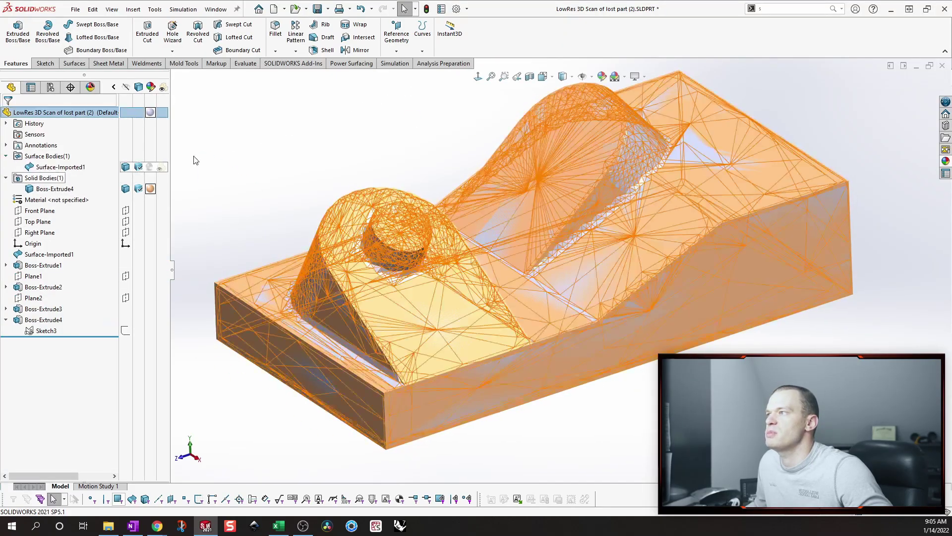
left_click(126, 167)
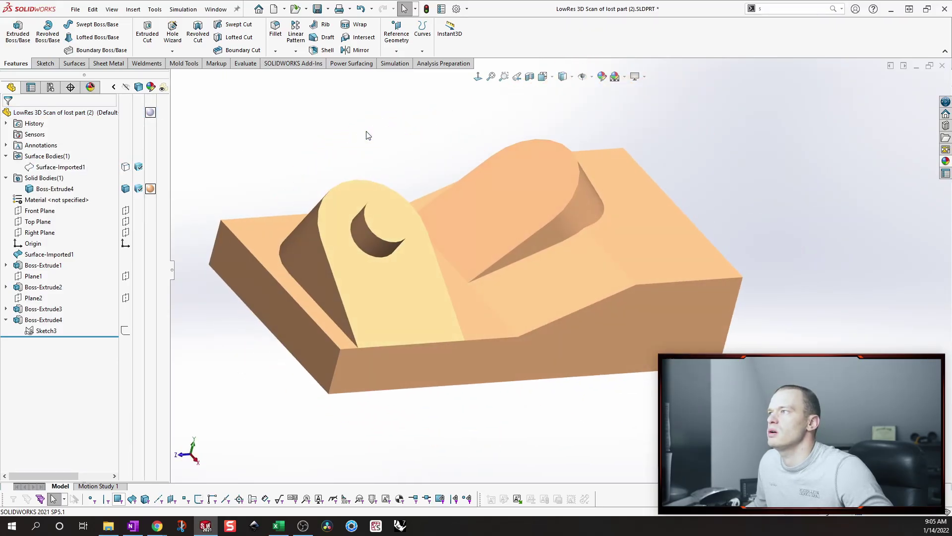
Step: Open the part's material library and look up the required material in the Scan to CAD exercise post in Chrome
right_click(35, 203)
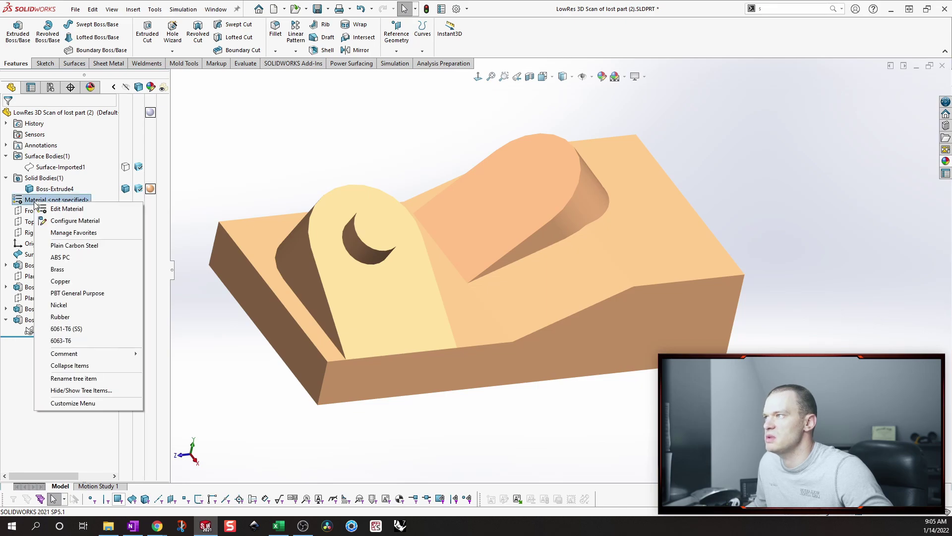
left_click(95, 210)
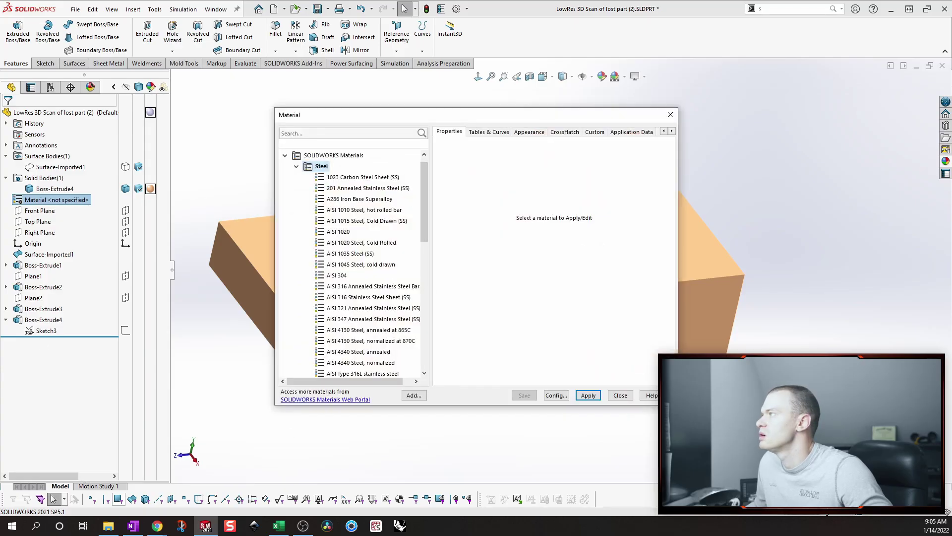
left_click(157, 525)
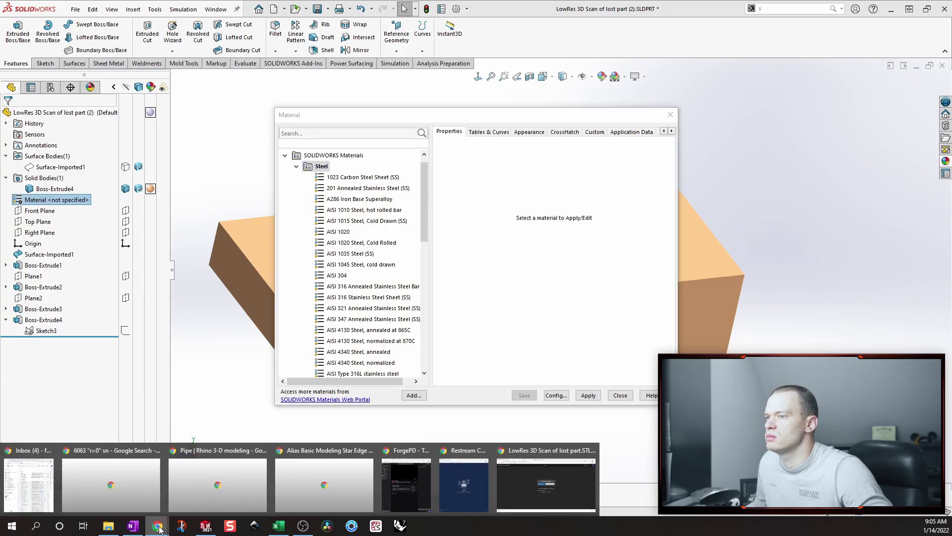
left_click(527, 475)
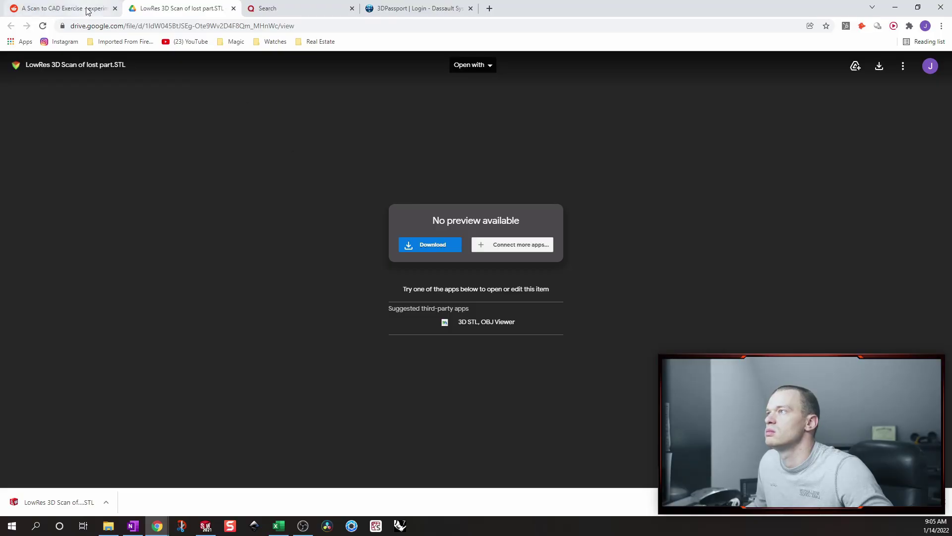
key("ctrl+shift+Tab")
scroll(405, 277, "up", 15)
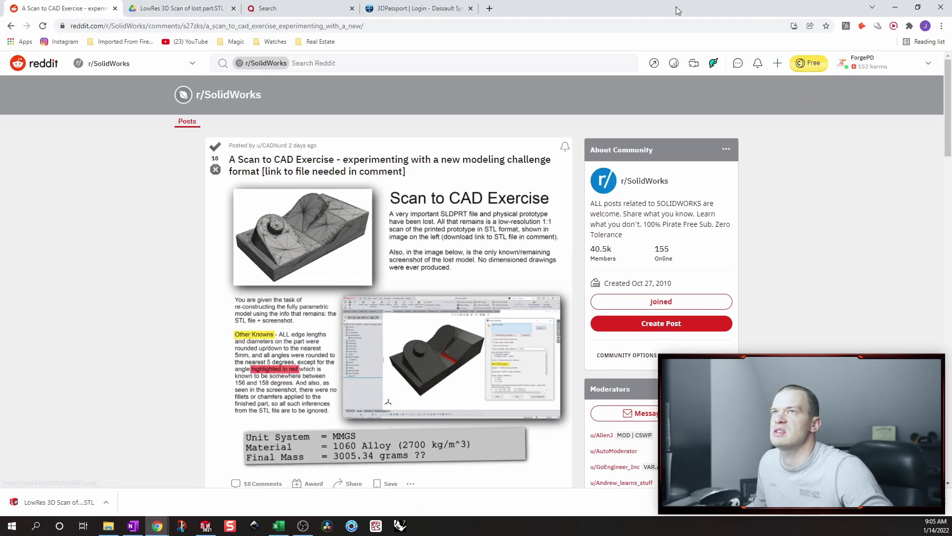
left_click_drag(857, 7, 0, 174)
Step: Search the material library for 1060 and apply 1060 Alloy to the part, linking display states to configurations
left_click(358, 135)
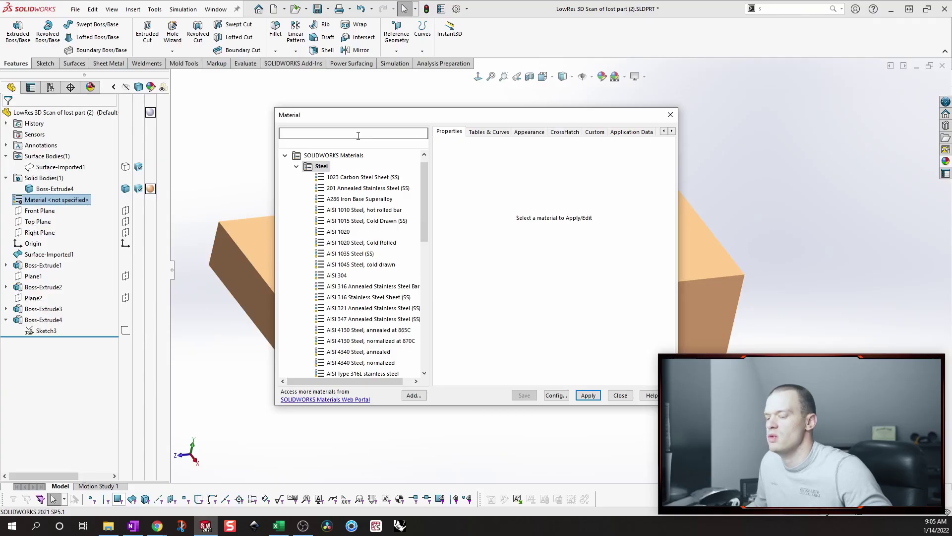
type("1060")
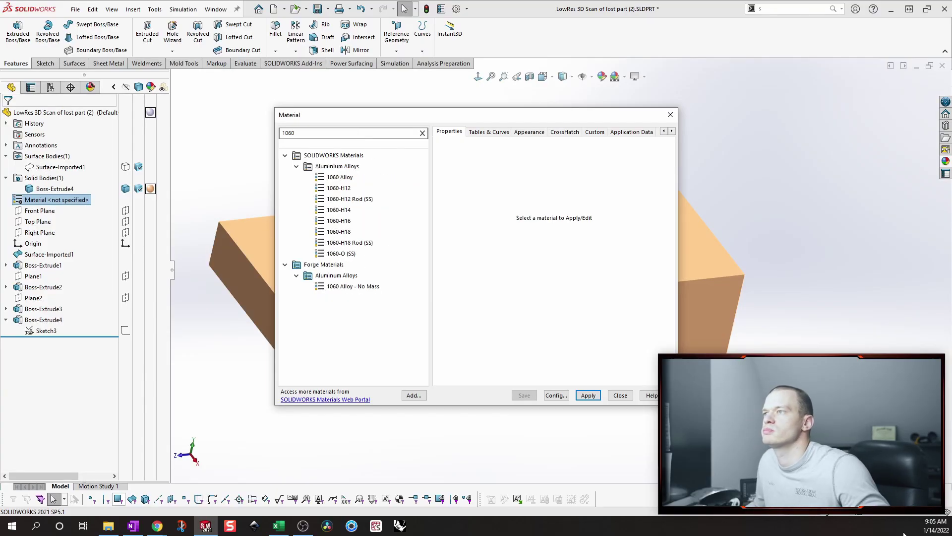
left_click(346, 178)
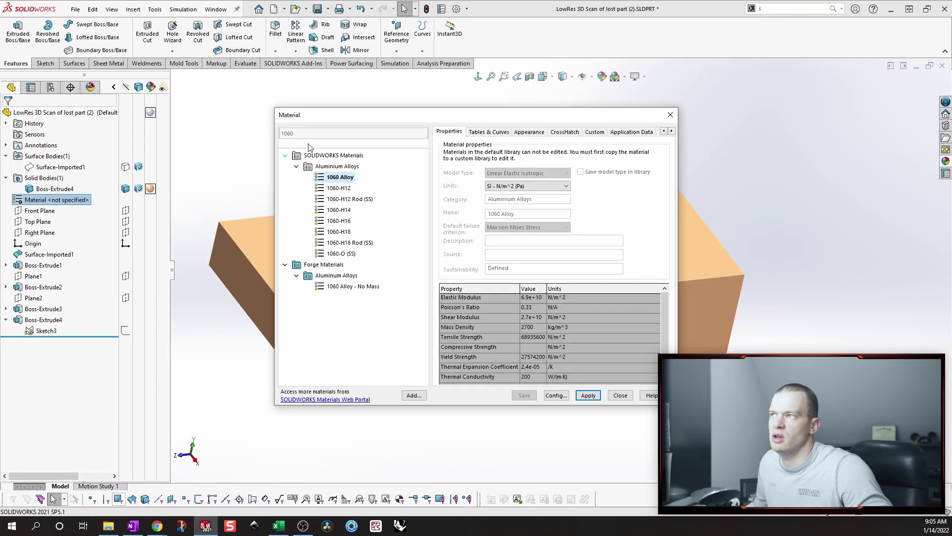
left_click(588, 395)
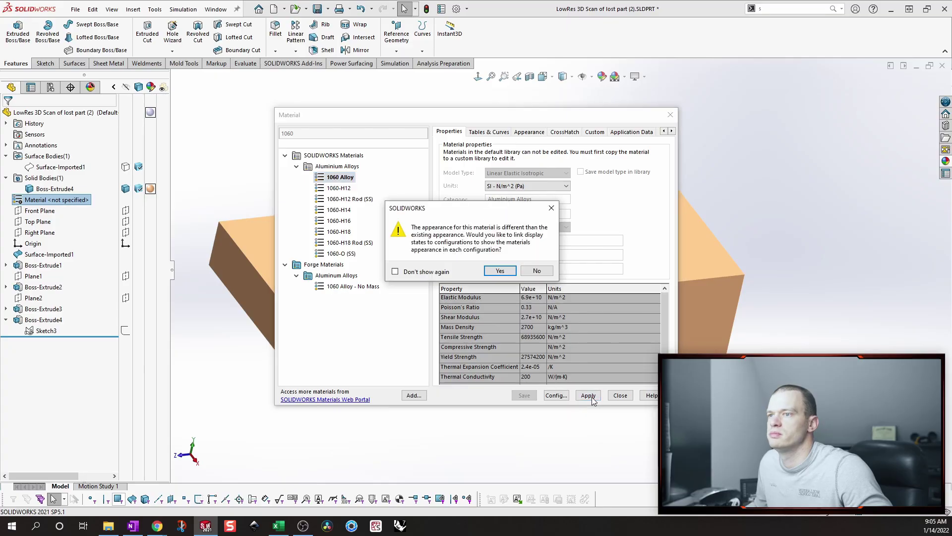
left_click(500, 271)
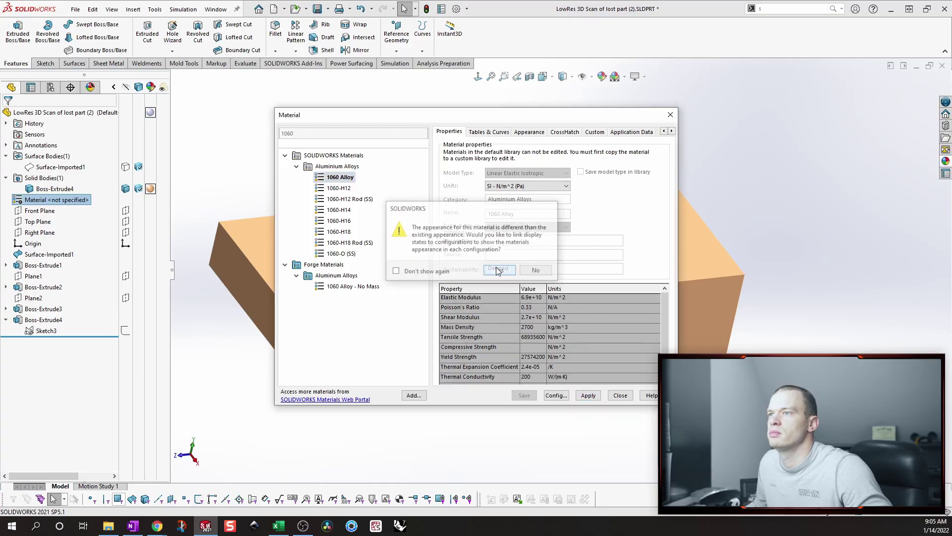
left_click(620, 395)
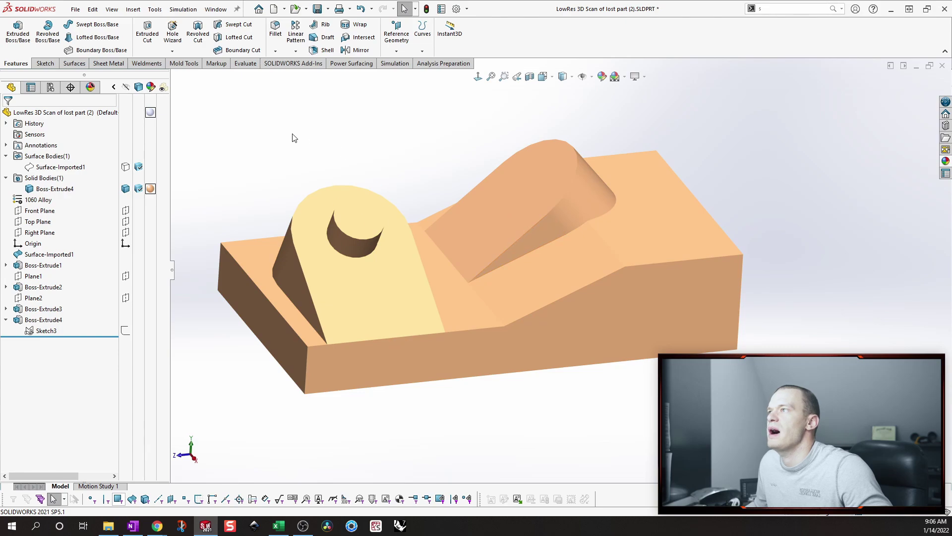
Step: Evaluate the part's mass properties, reopening the report to read the mass in grams
left_click(245, 63)
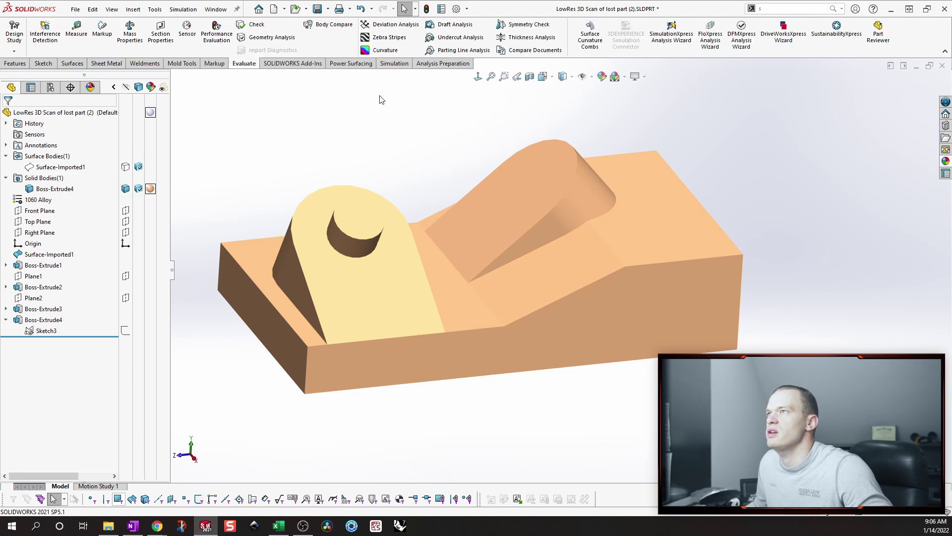
left_click(130, 31)
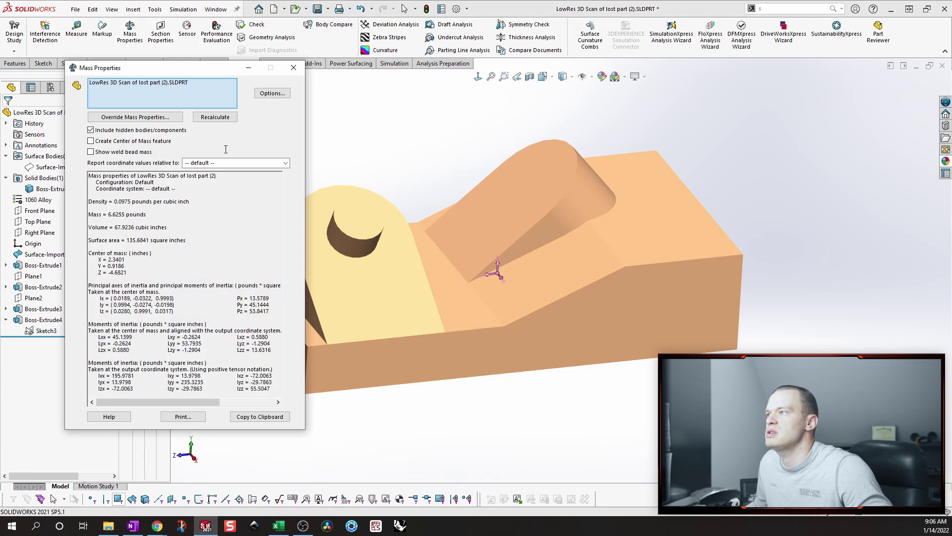
left_click_drag(190, 69, 337, 46)
left_click(440, 46)
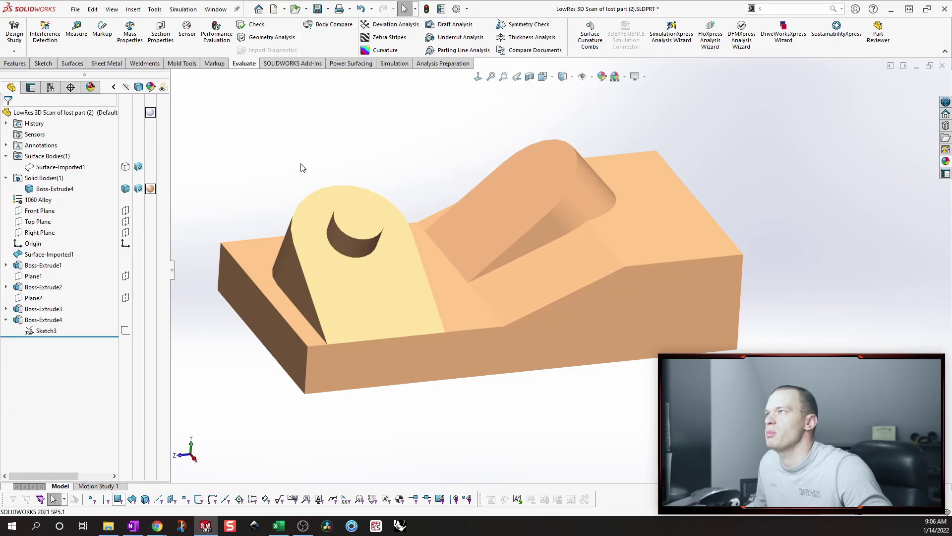
left_click(130, 32)
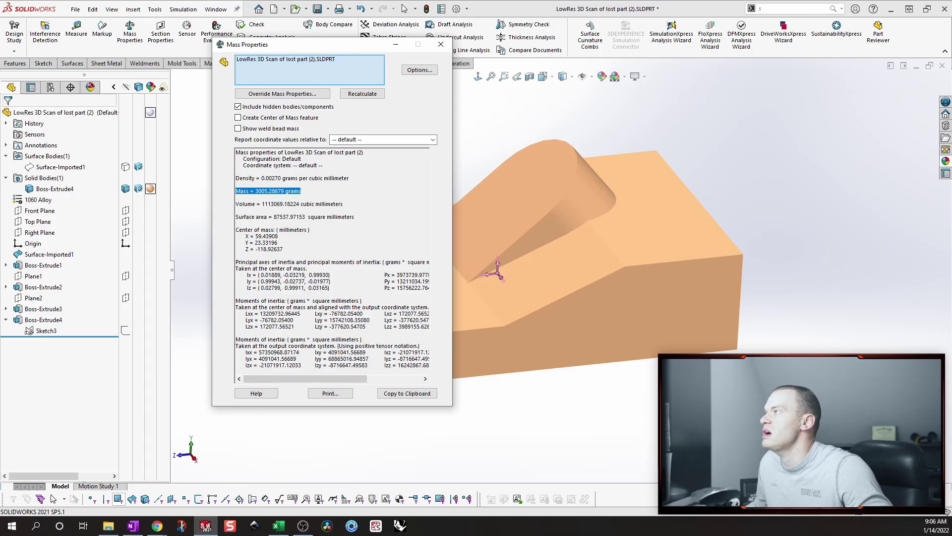
Step: Bring up the exercise post in Chrome and compare its stated final mass with the model's mass
left_click_drag(0, 238, 788, 36)
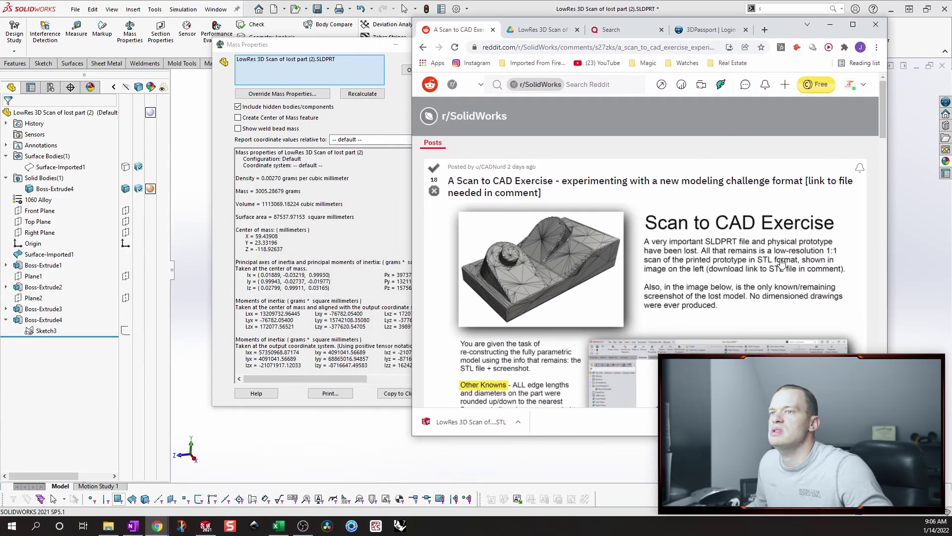
scroll(586, 329, "down", 8)
scroll(586, 329, "up", 4)
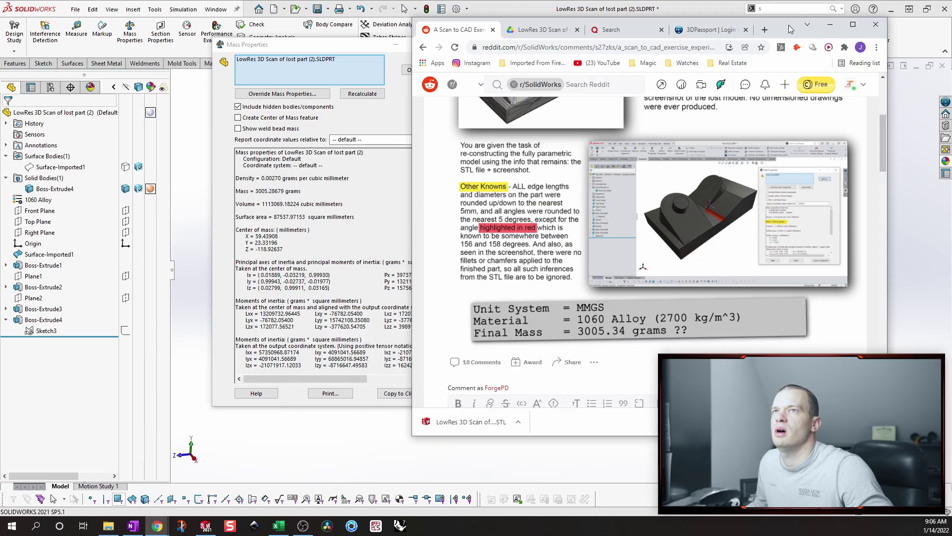
left_click(830, 25)
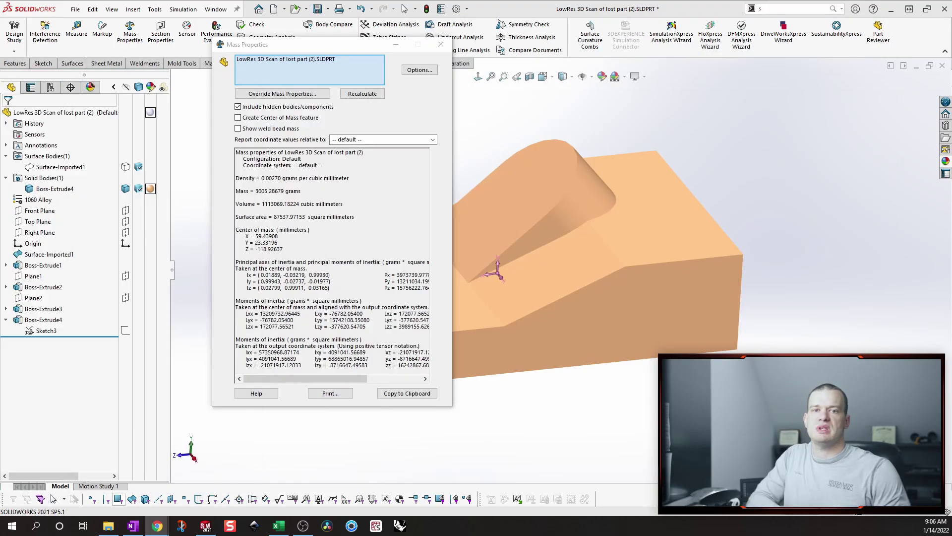